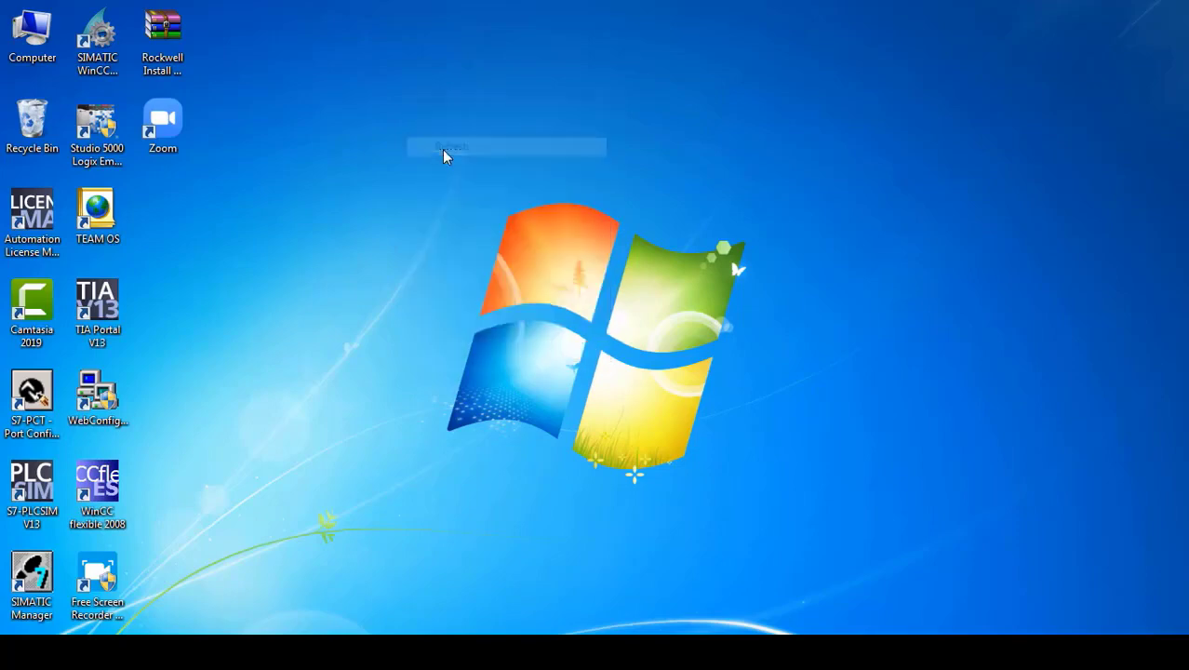
click(23, 651)
click(489, 194)
right_click(427, 95)
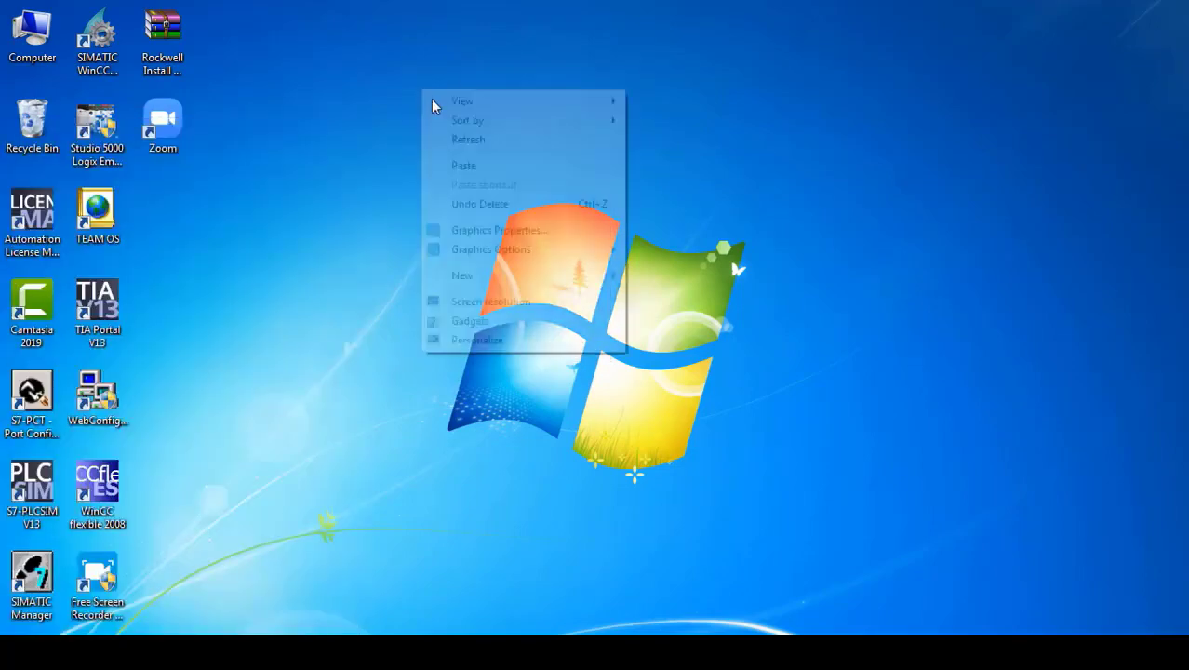
click(469, 139)
- Launch SIMATIC Manager from the Windows desktop
click(23, 651)
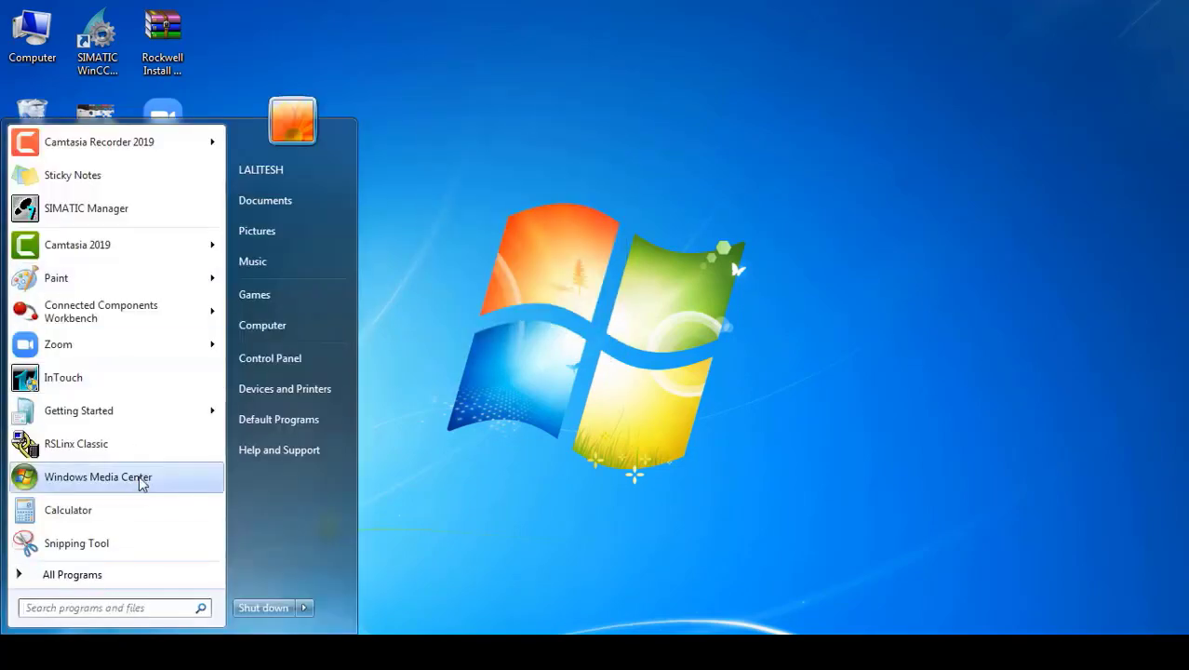
click(74, 211)
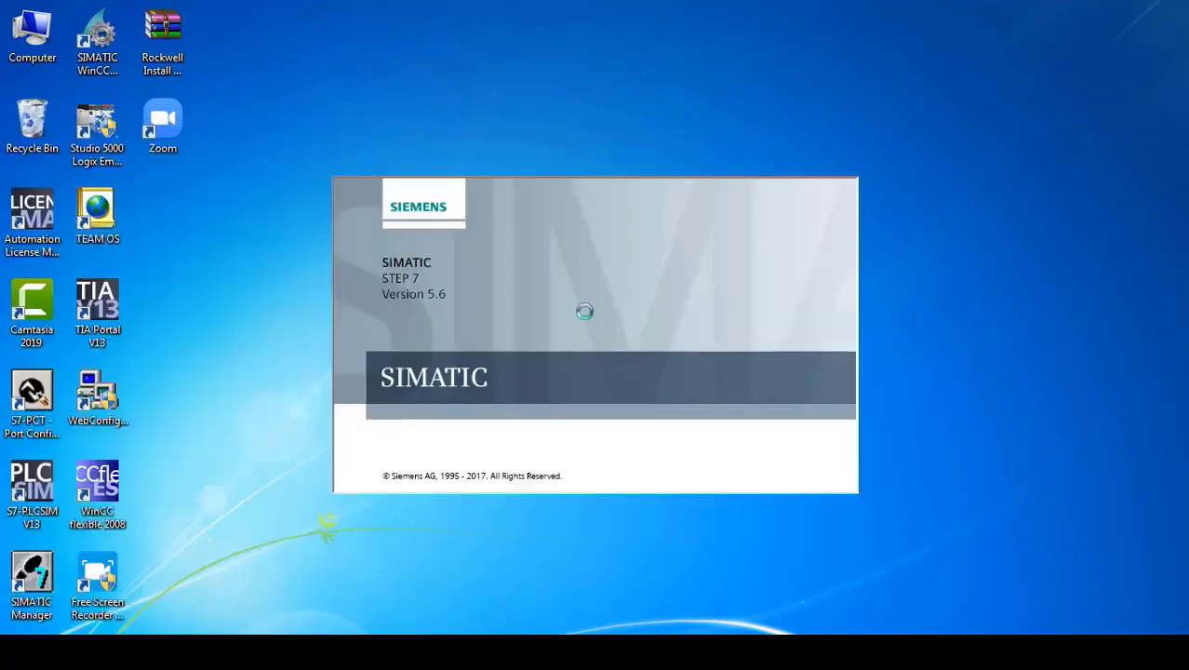
right_click(492, 51)
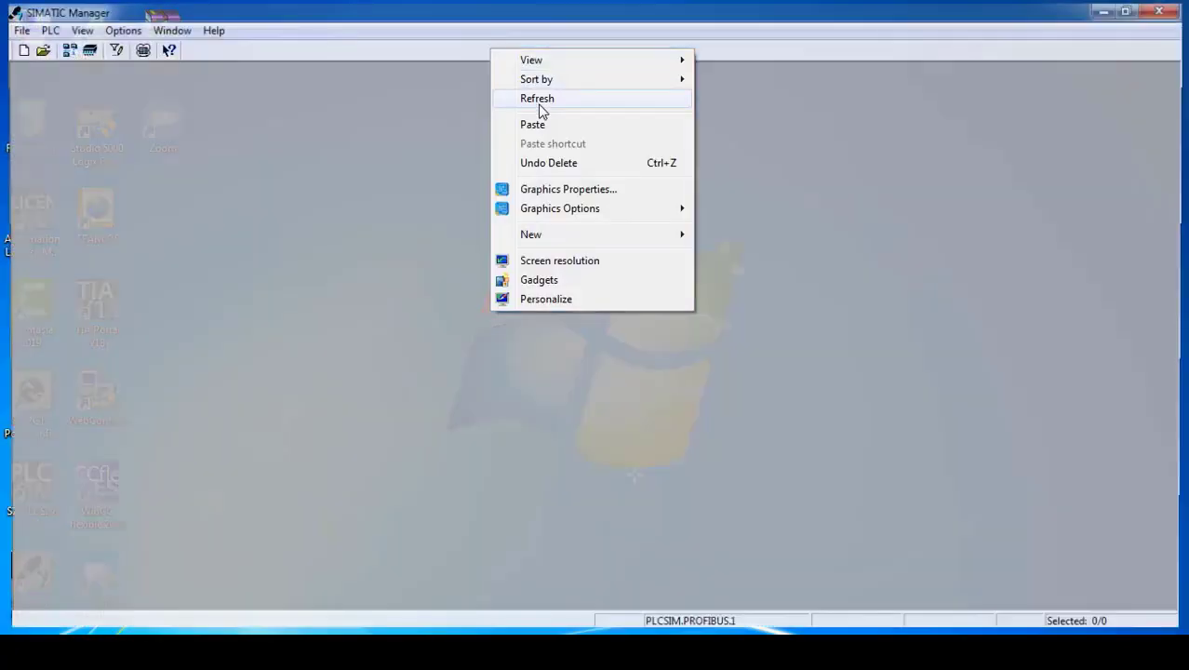
click(540, 99)
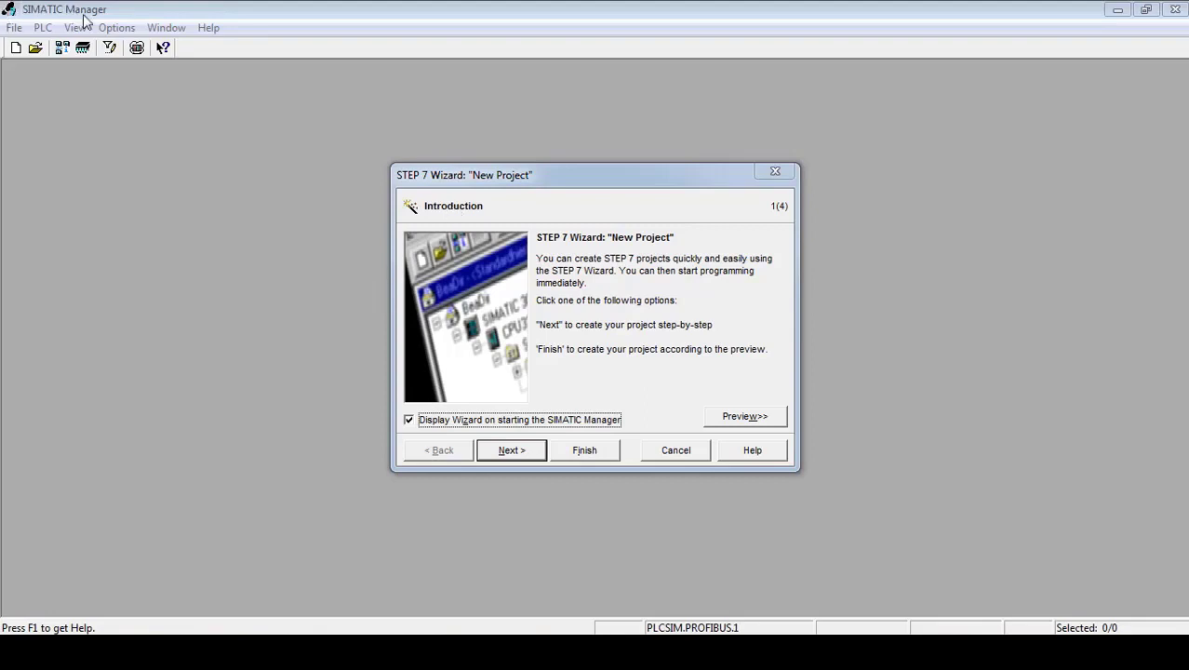
- Cancel the STEP 7 New Project wizard and close the empty project window
drag(453, 177, 388, 75)
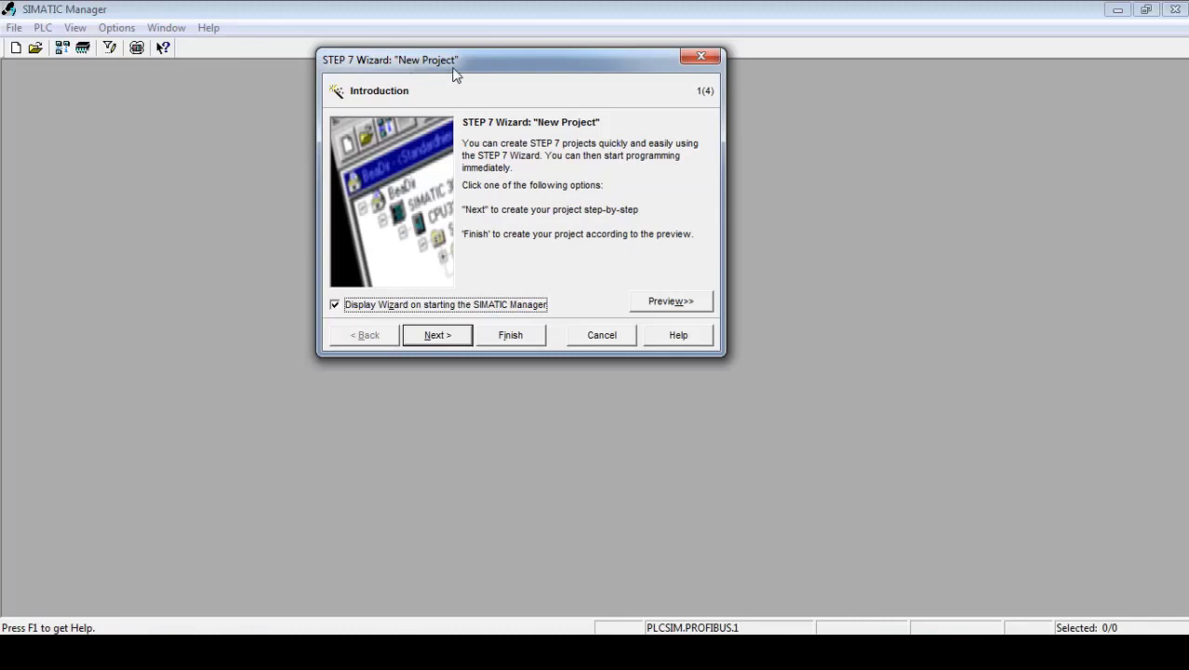
click(601, 337)
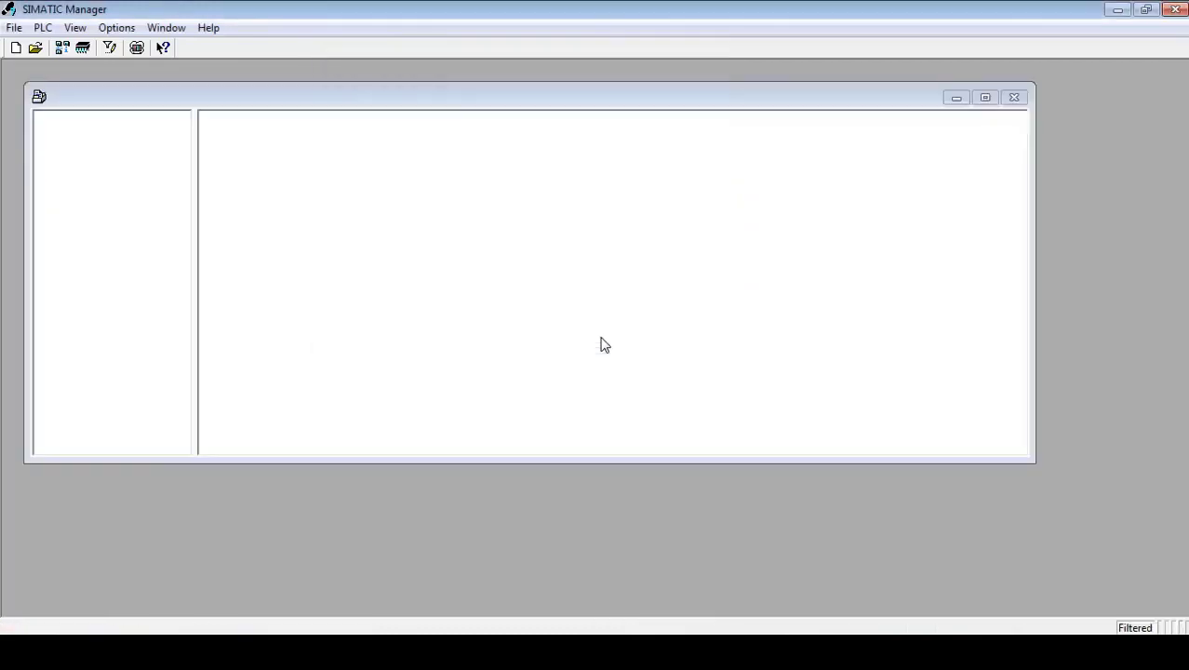
click(1014, 98)
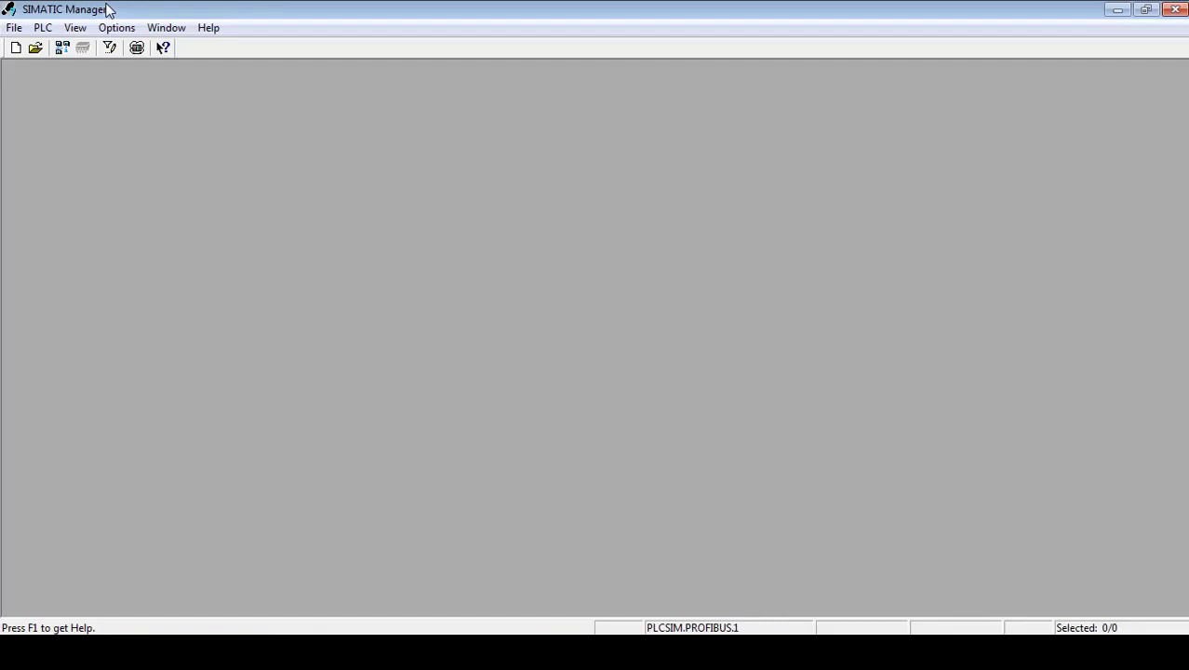
- Create a new project named TEST_FOR_SIMULATION in the default storage location and reposition its project window
click(13, 29)
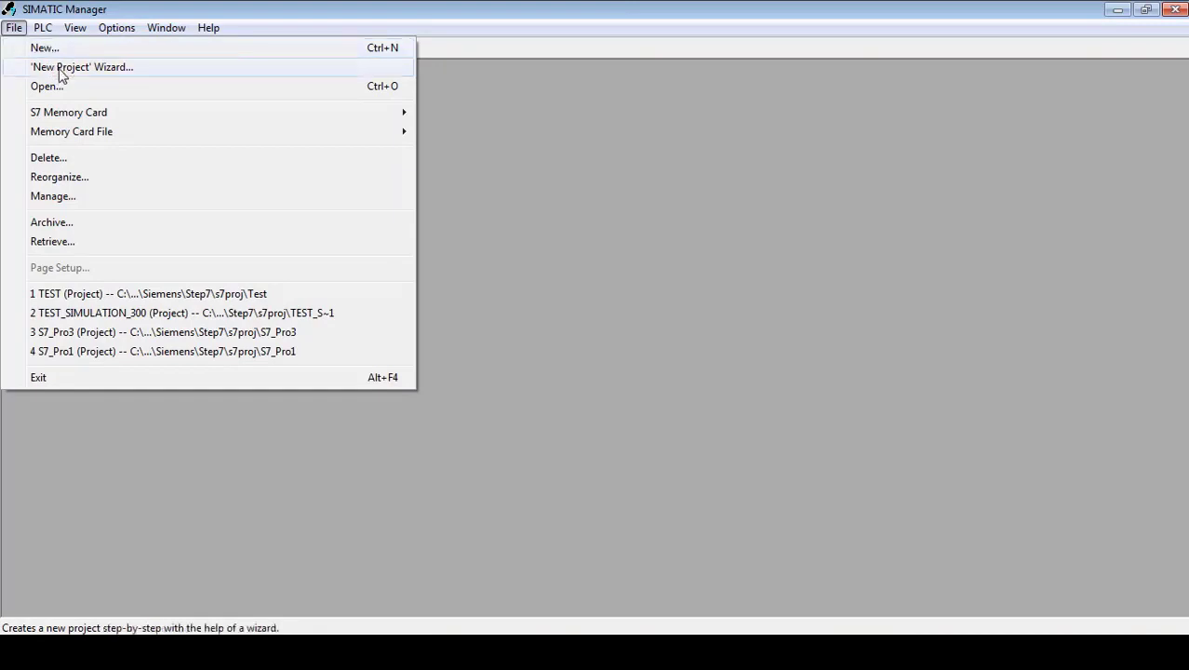
click(53, 52)
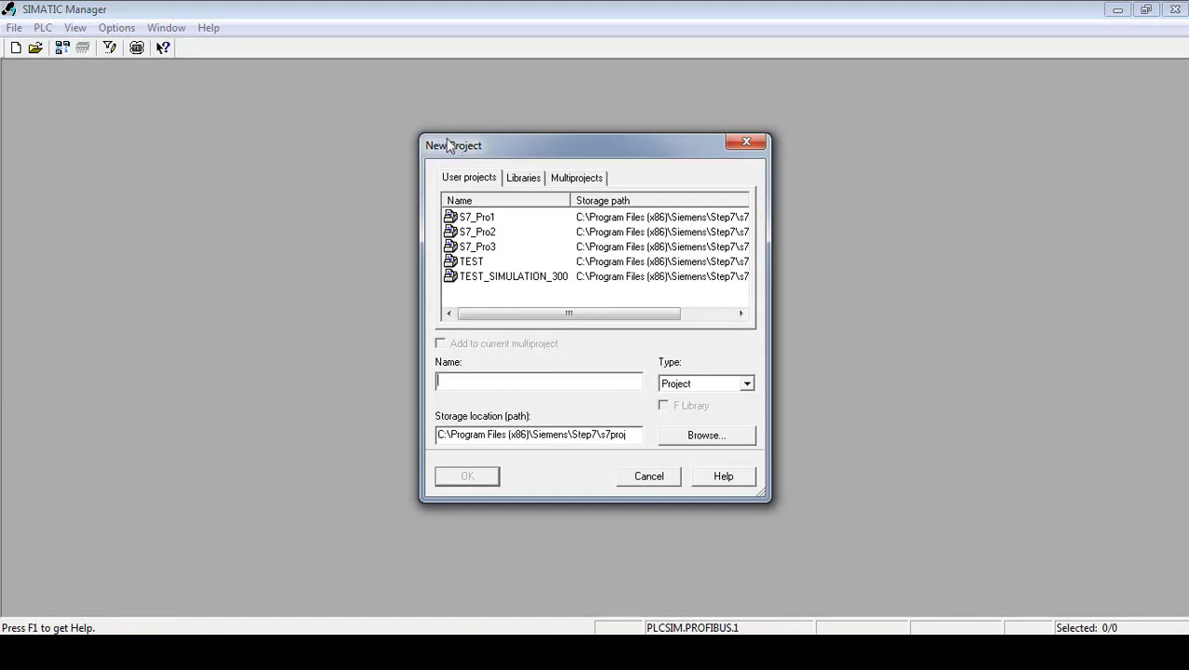
drag(455, 142, 347, 97)
click(383, 327)
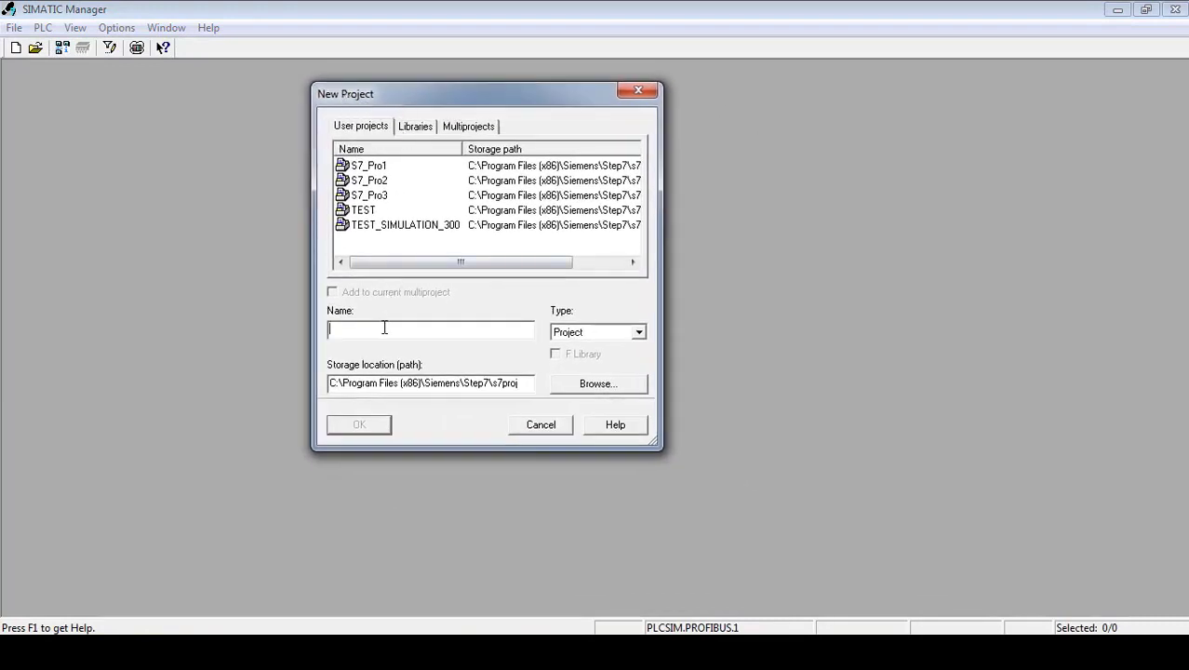
text(TEST_FOR_SIMULATION)
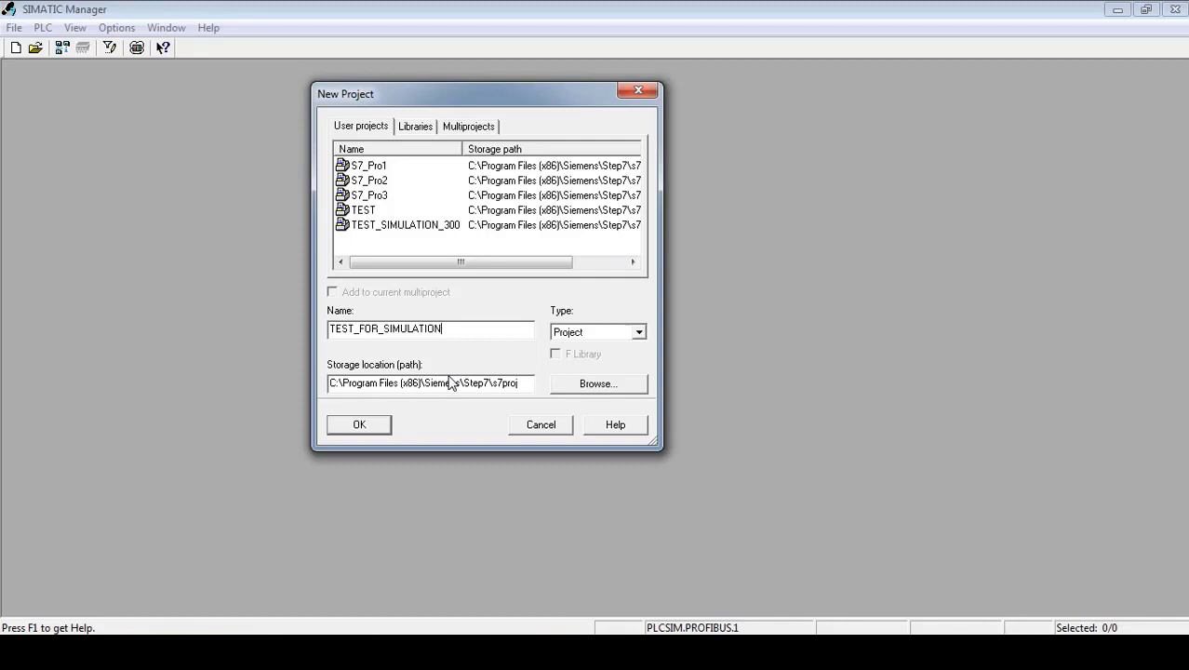
click(371, 430)
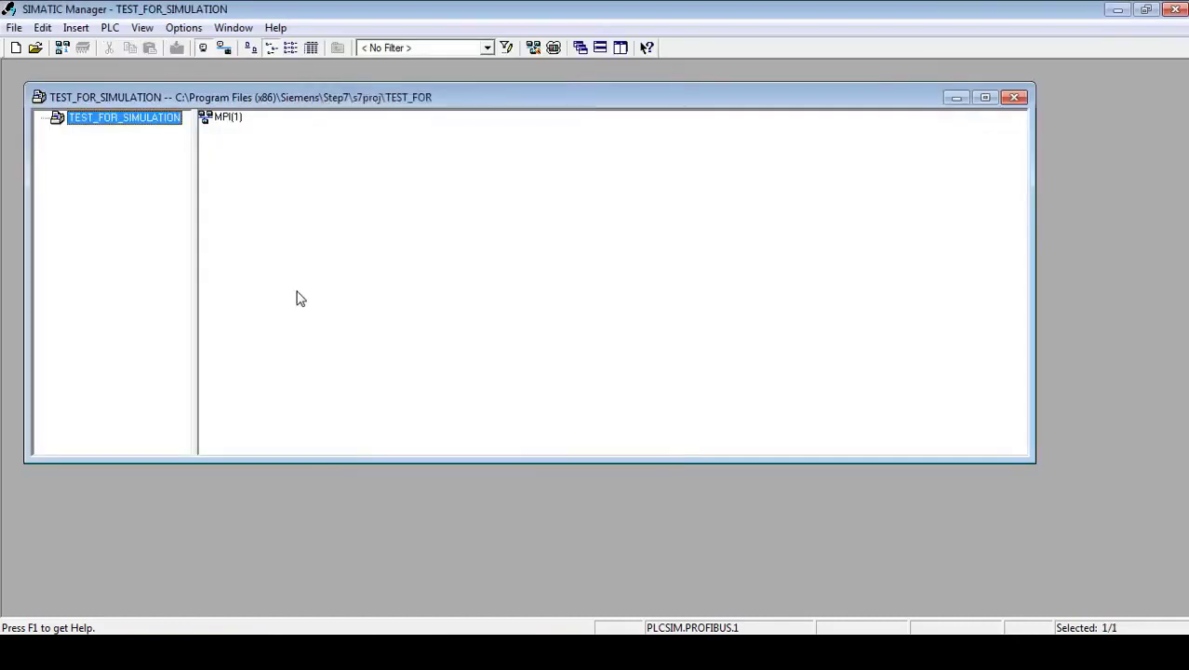
drag(157, 94, 147, 75)
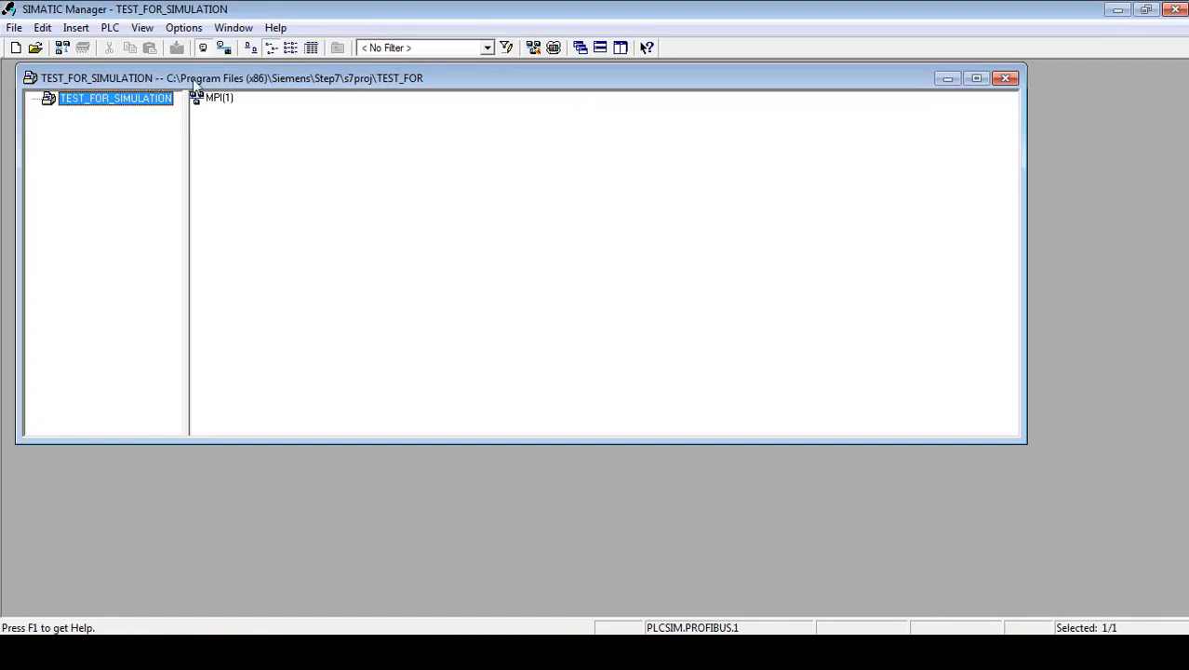
drag(193, 78, 193, 85)
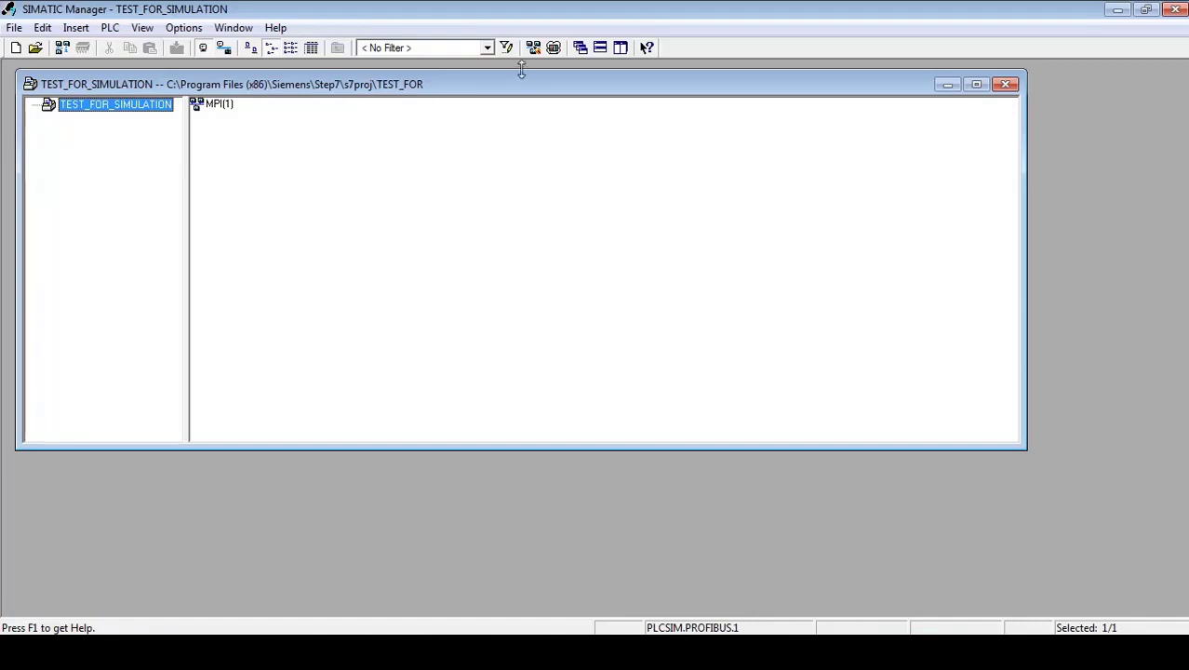
- Start the S7-PLCSIM simulator and close all its input and output byte windows, keeping only the CPU window
click(555, 52)
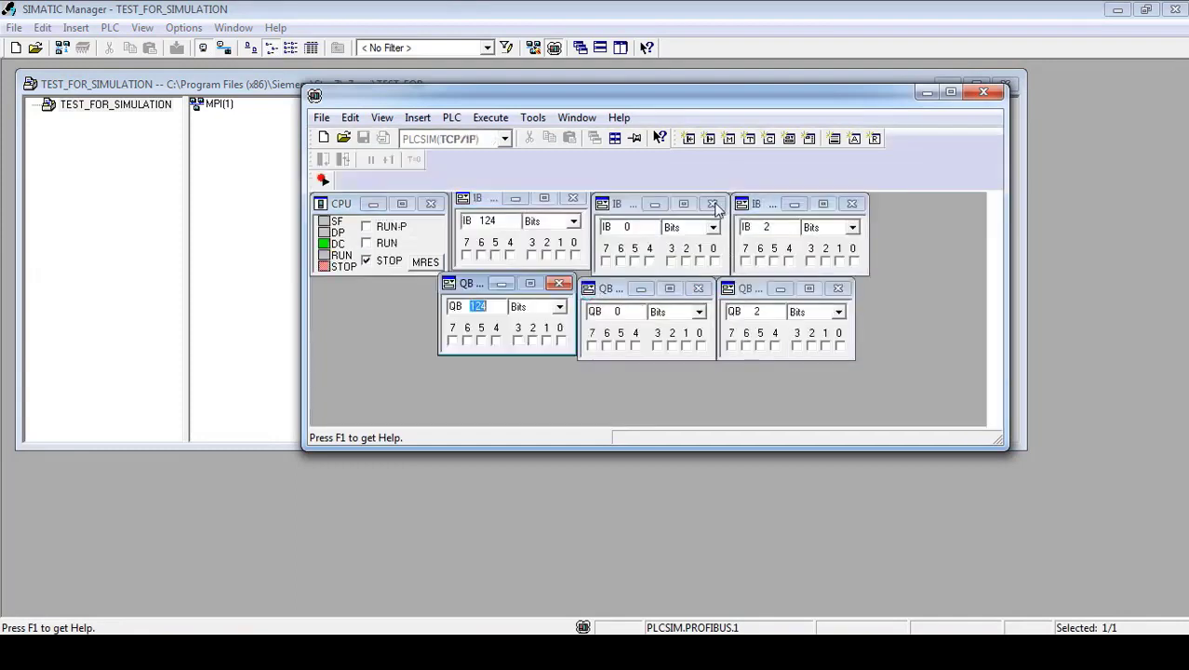
click(713, 203)
click(697, 289)
click(838, 288)
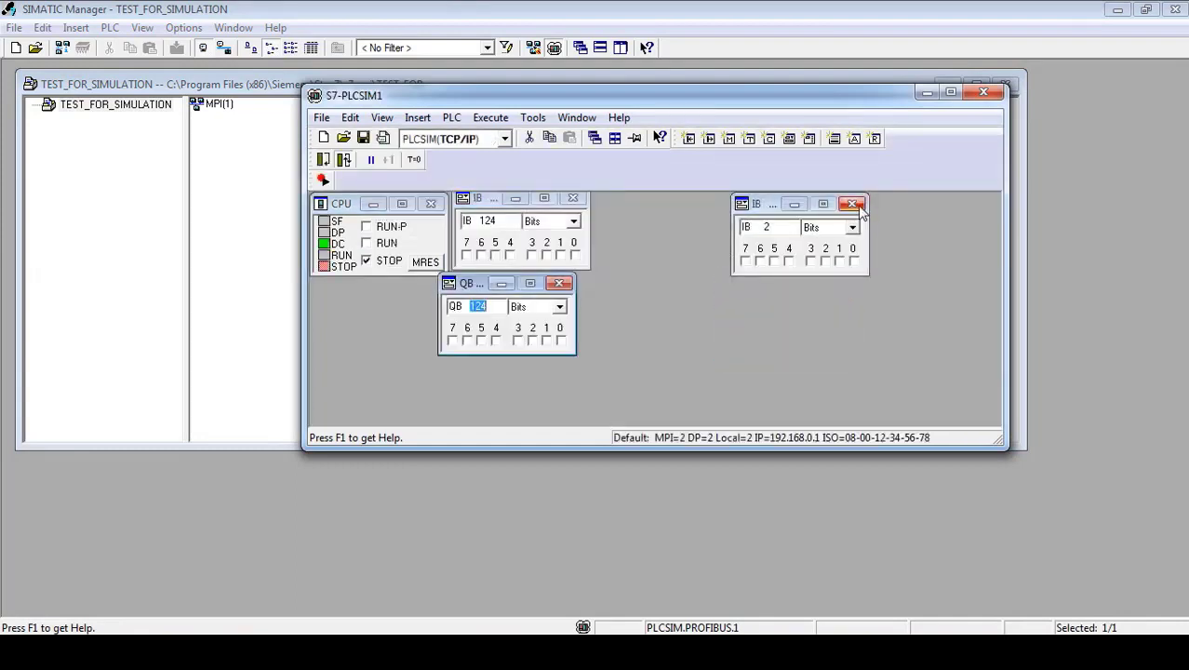
click(851, 204)
click(558, 283)
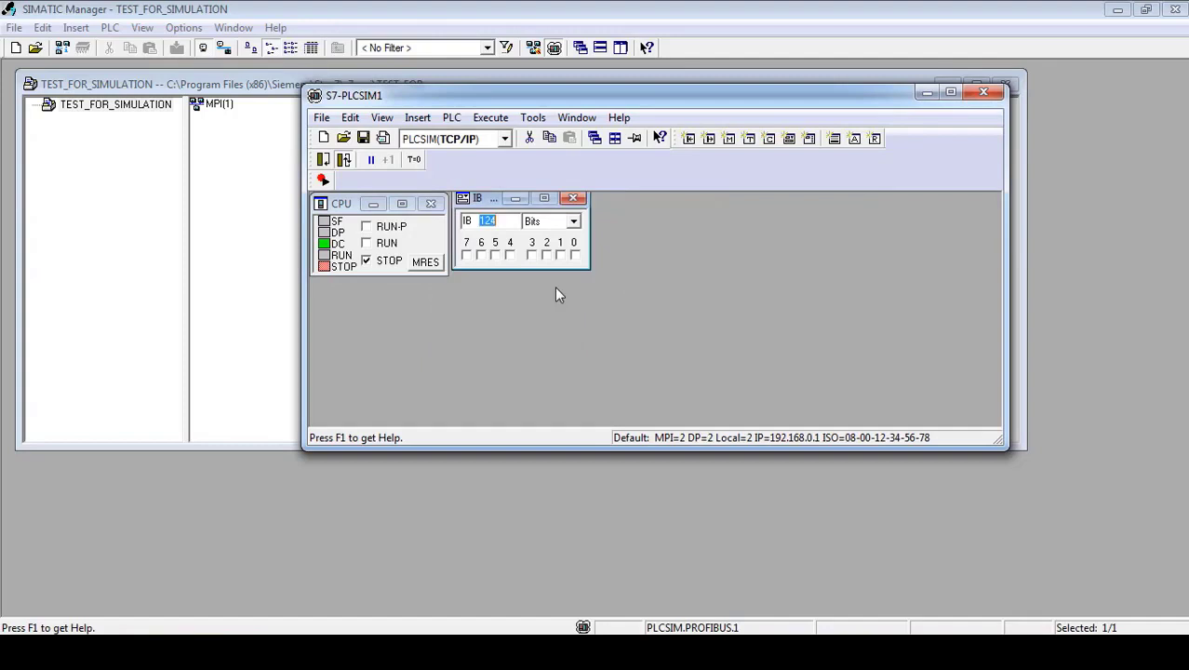
click(574, 199)
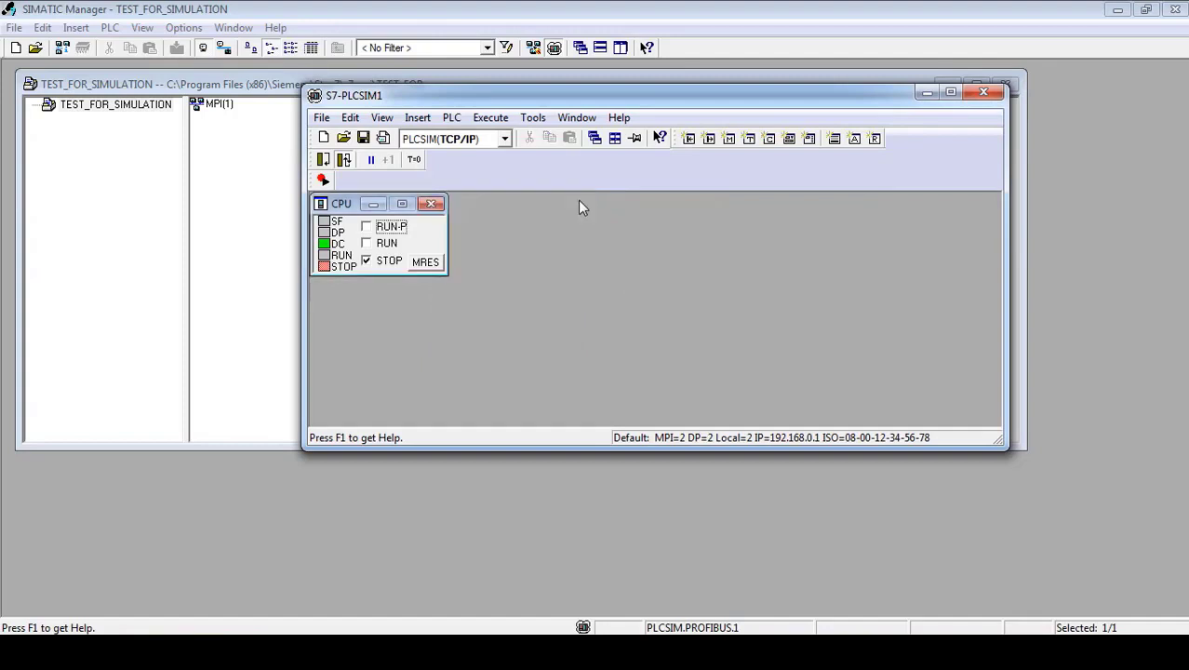
- Switch the simulated CPU to RUN-P, set the simulator interface to PLCSIM(PROFIBUS), and minimize the simulator
click(366, 227)
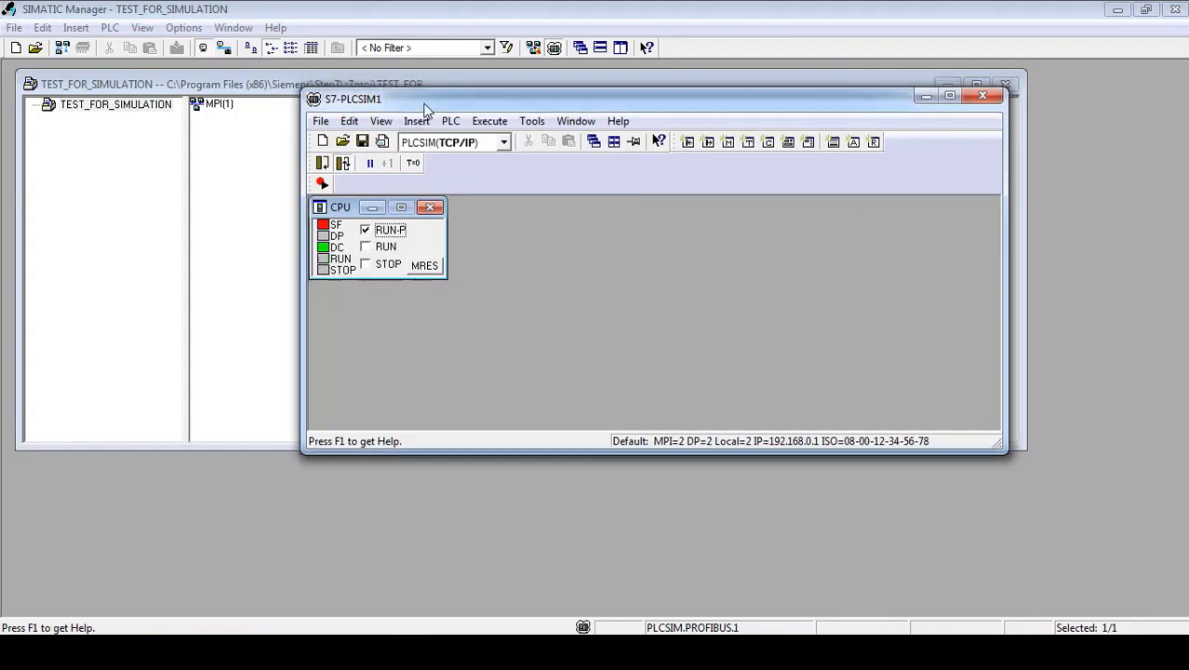
drag(431, 107, 431, 148)
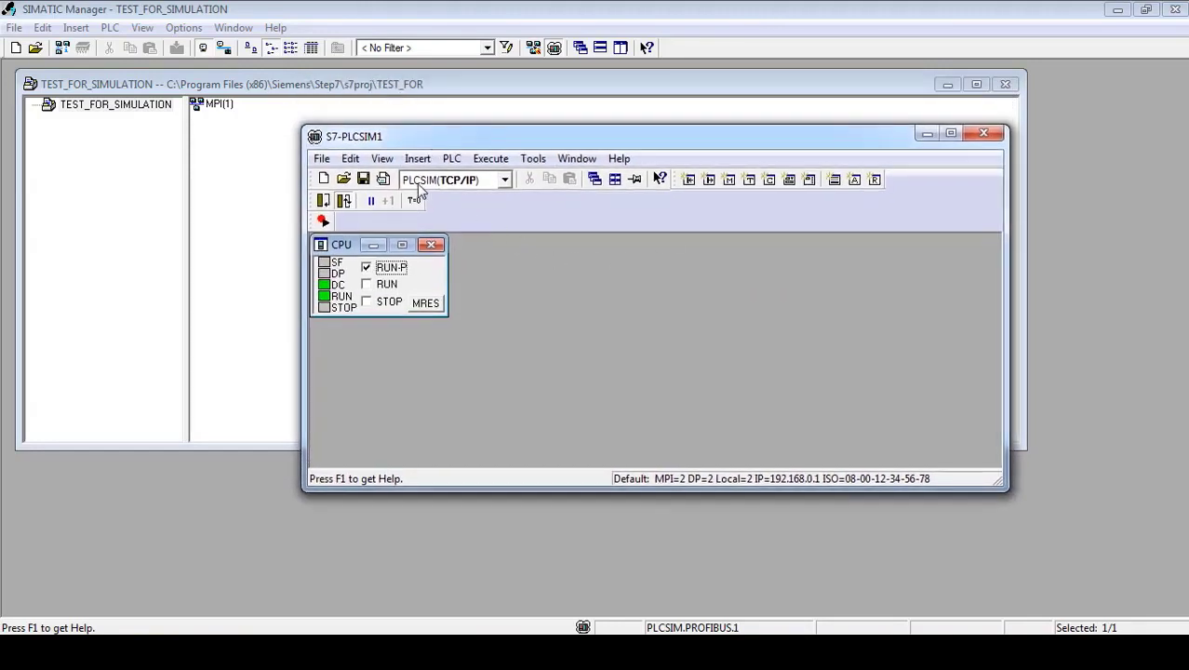
click(494, 186)
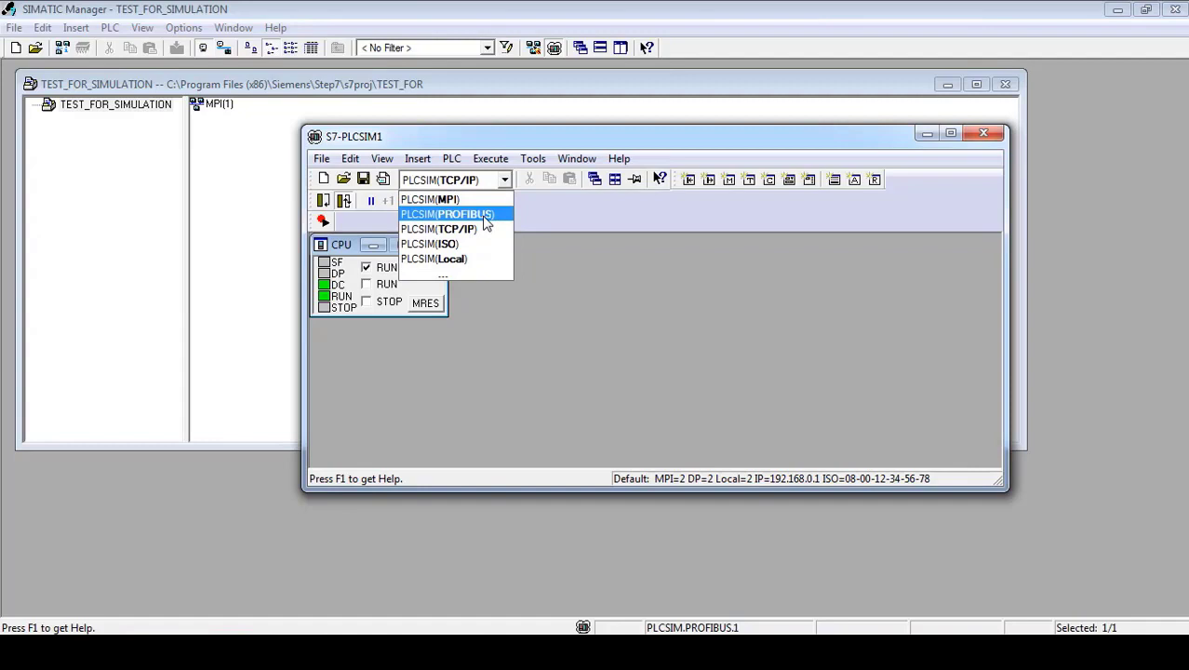
click(483, 216)
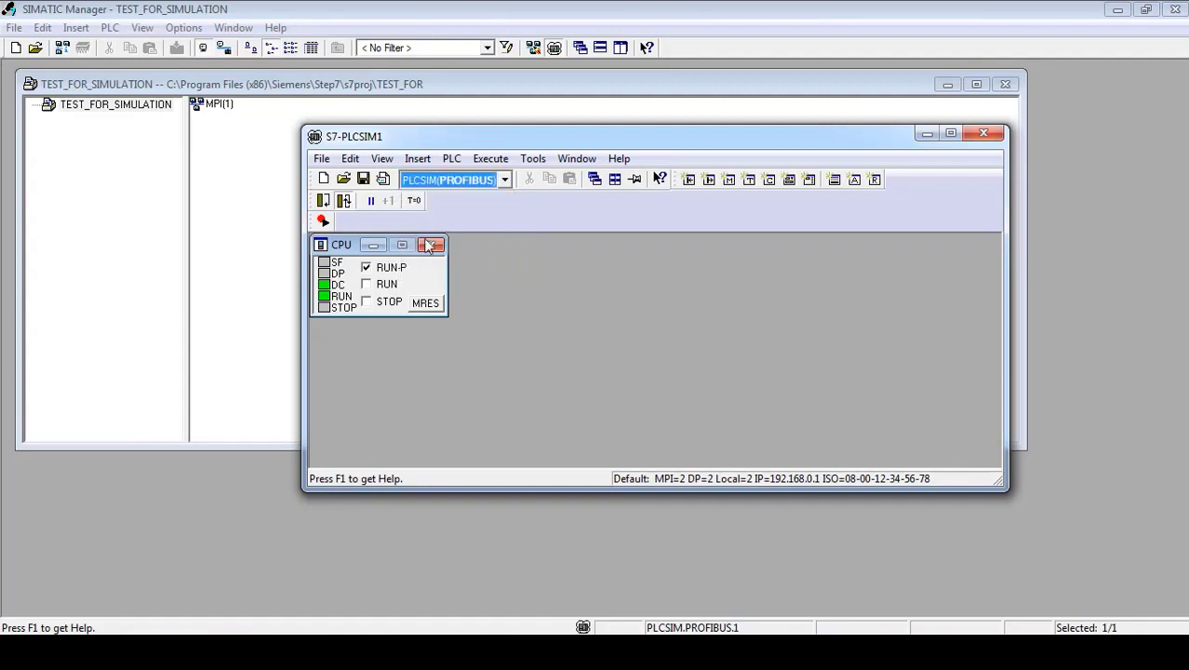
click(927, 135)
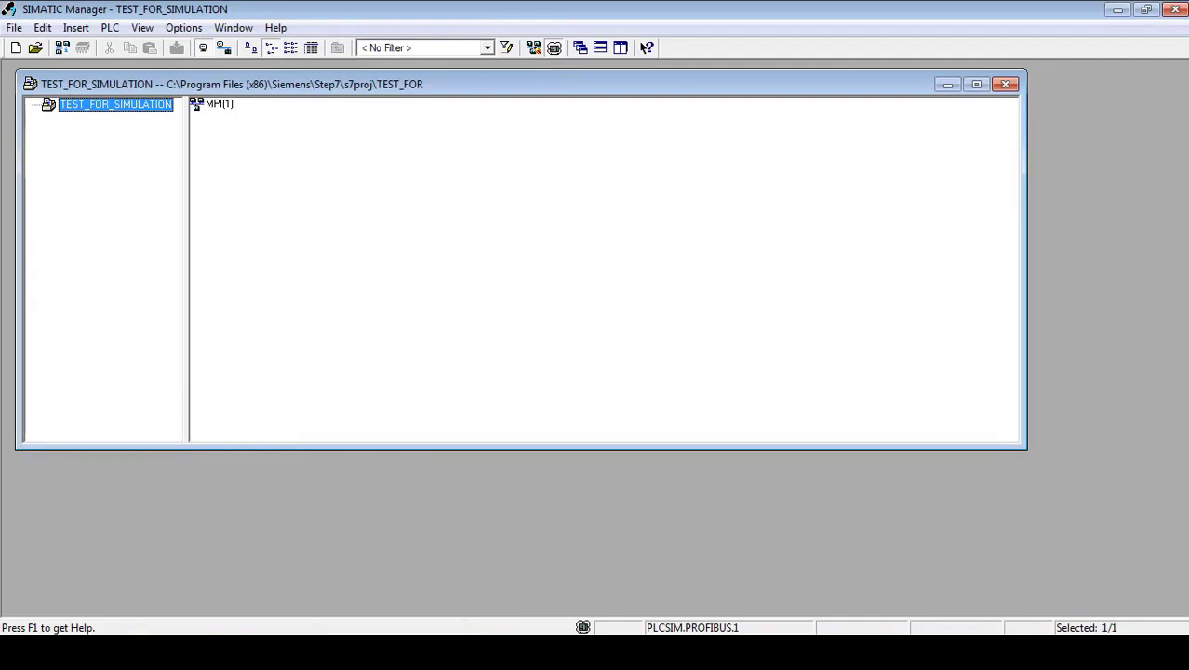
click(559, 652)
click(927, 137)
- Open the Set PG/PC Interface dialog and examine the list of available interface parameter assignments
click(184, 27)
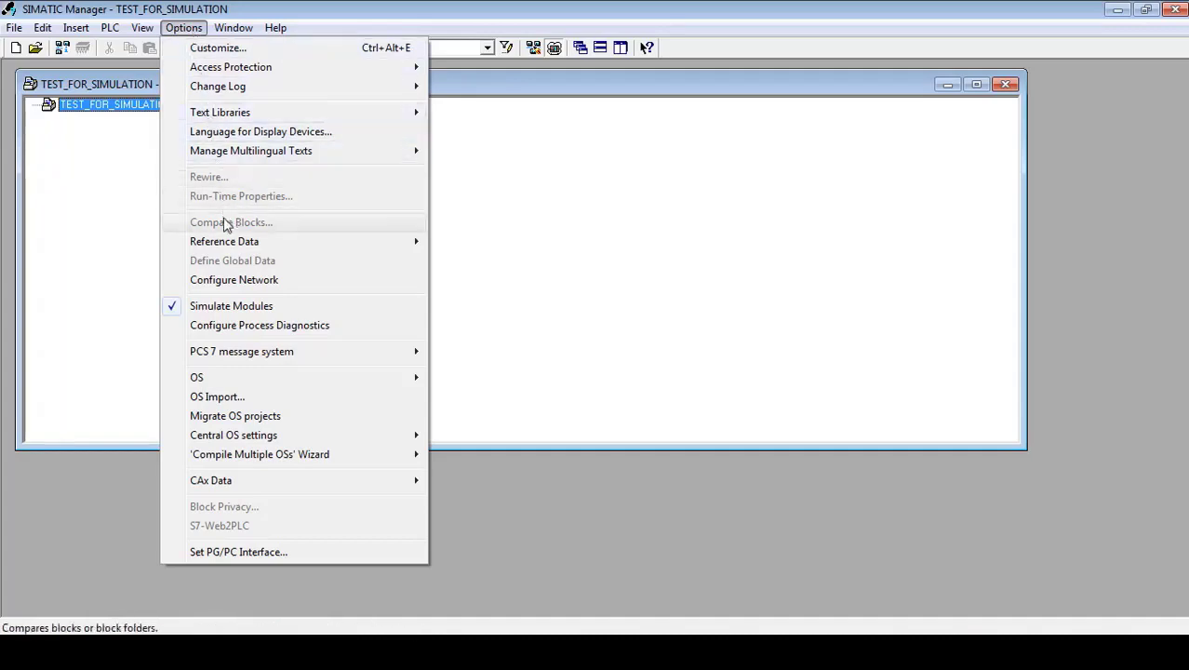
click(255, 552)
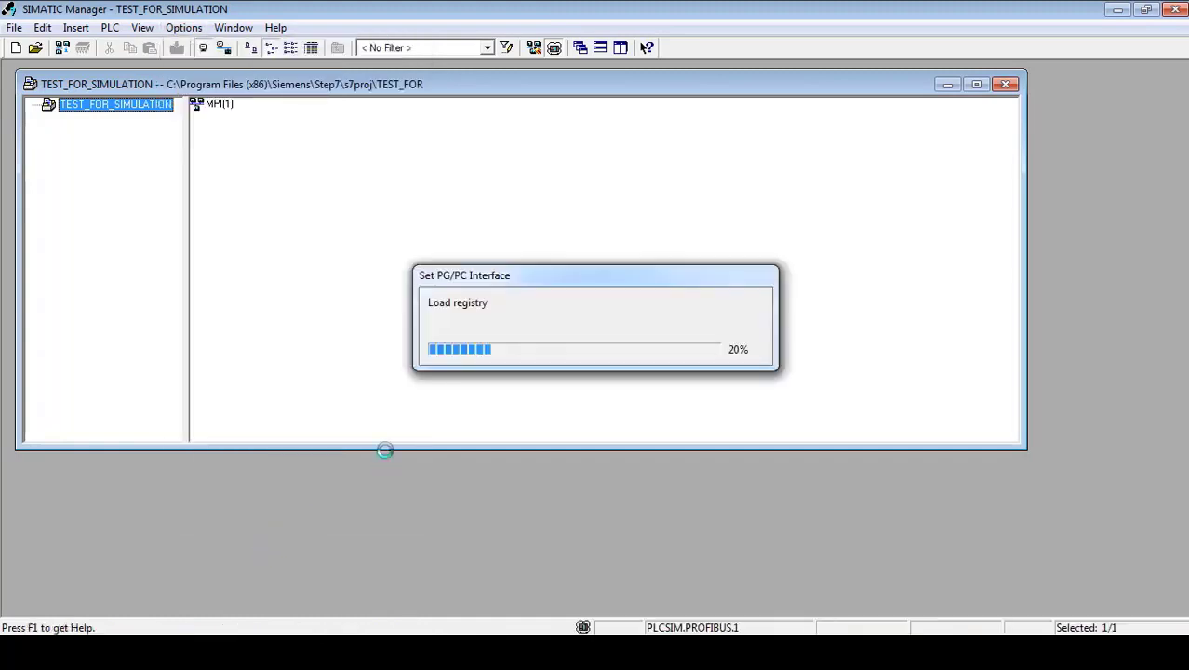
drag(470, 144, 429, 107)
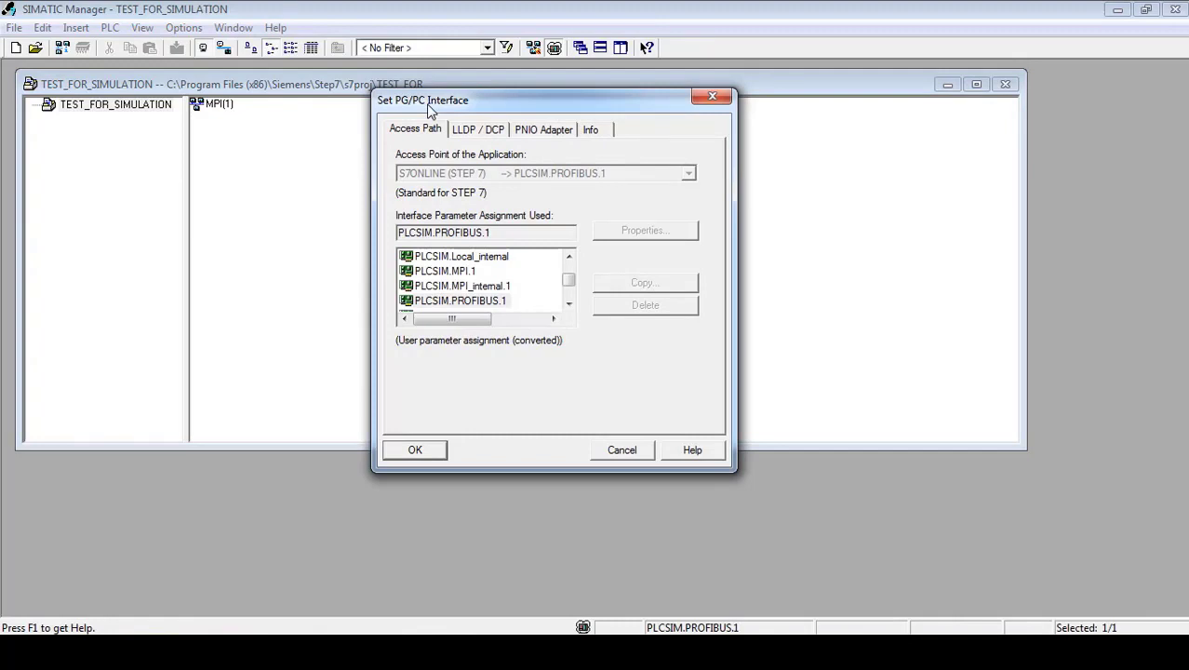
drag(569, 279, 570, 271)
click(568, 304)
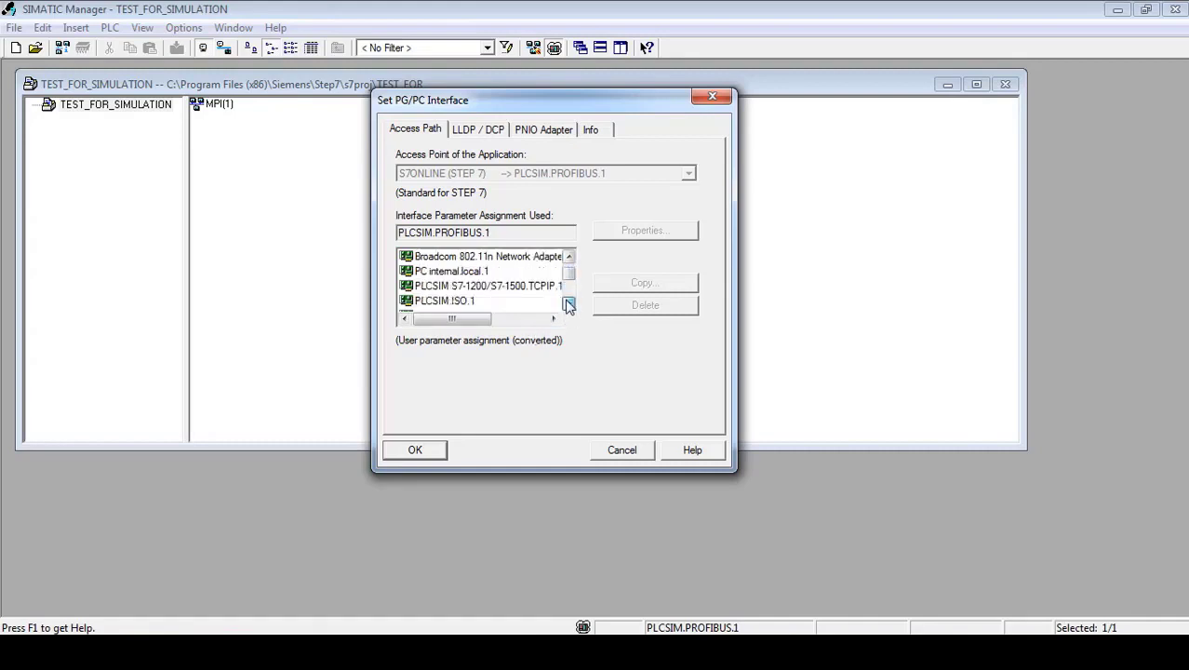
click(569, 303)
click(569, 303)
click(569, 303)
click(569, 303)
click(568, 303)
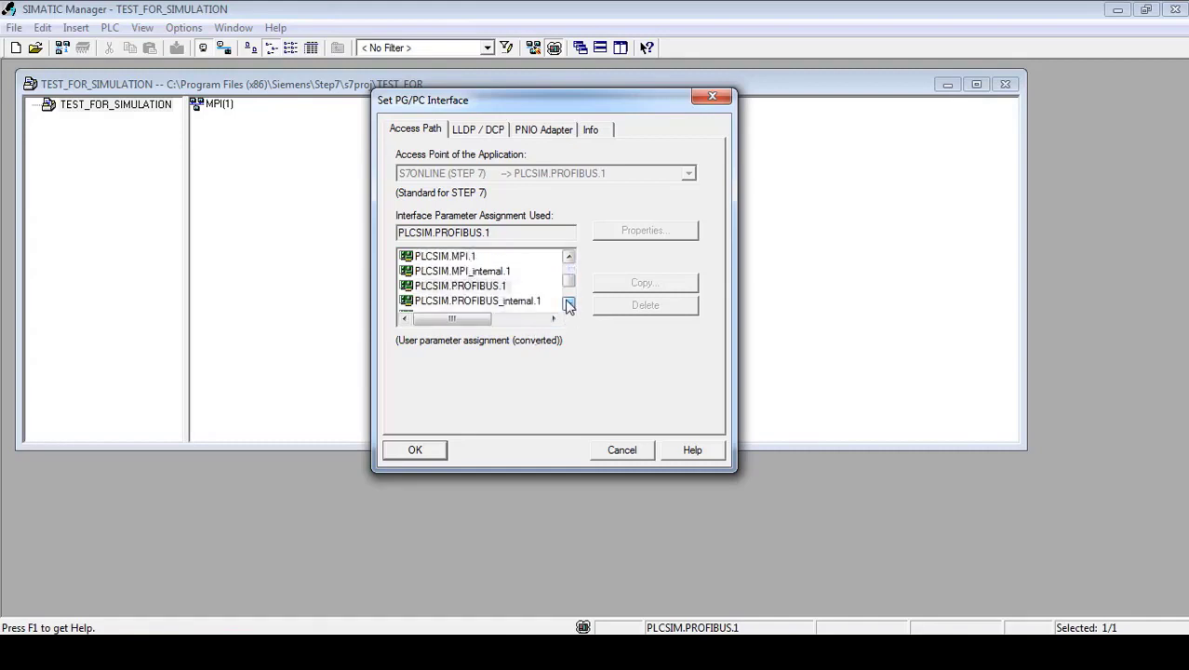
click(568, 303)
click(569, 304)
click(569, 303)
click(569, 303)
click(569, 303)
click(568, 304)
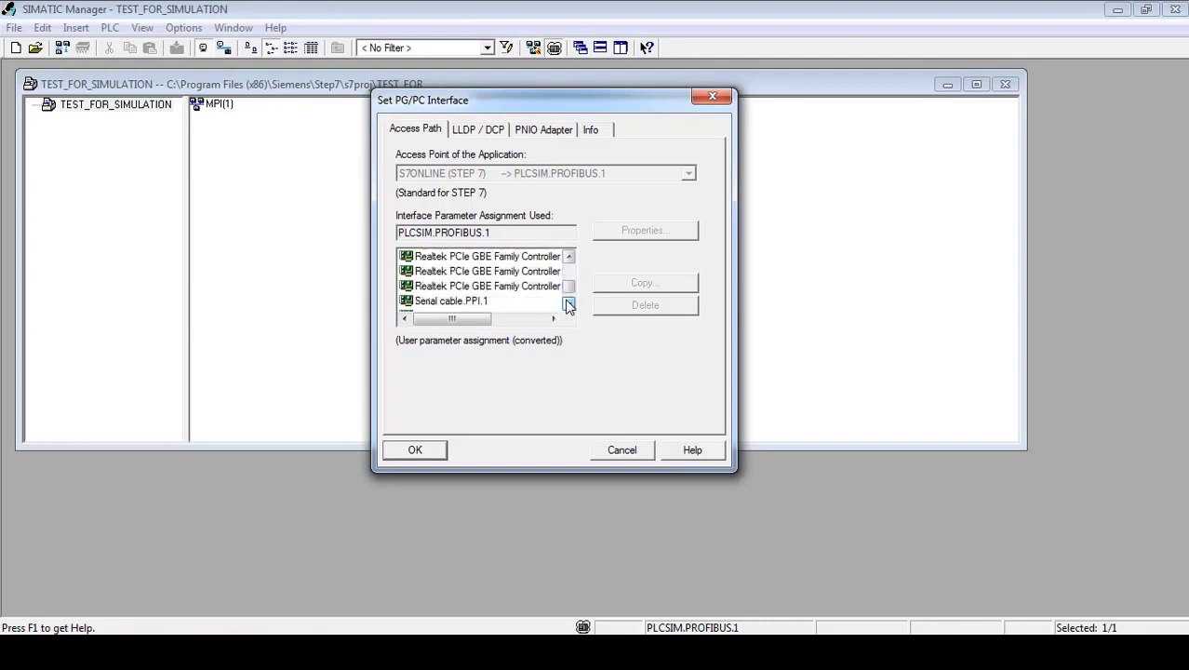
click(568, 304)
click(569, 303)
click(569, 303)
click(569, 257)
click(568, 256)
click(569, 256)
click(568, 257)
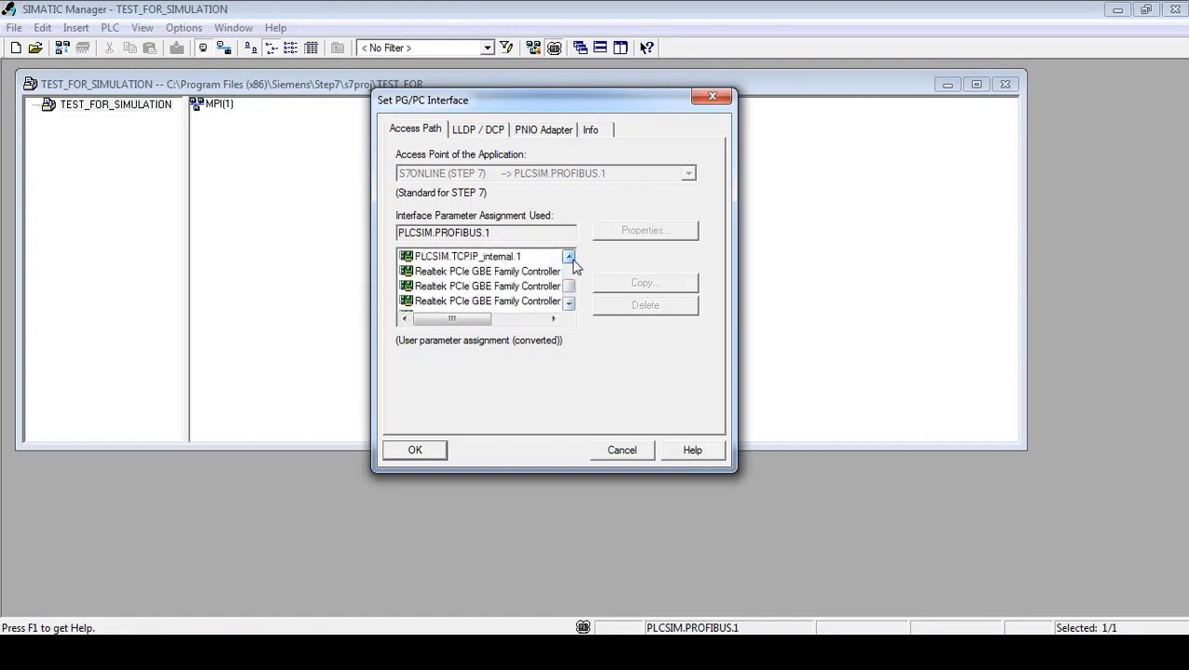
click(569, 256)
click(569, 256)
click(568, 257)
click(568, 257)
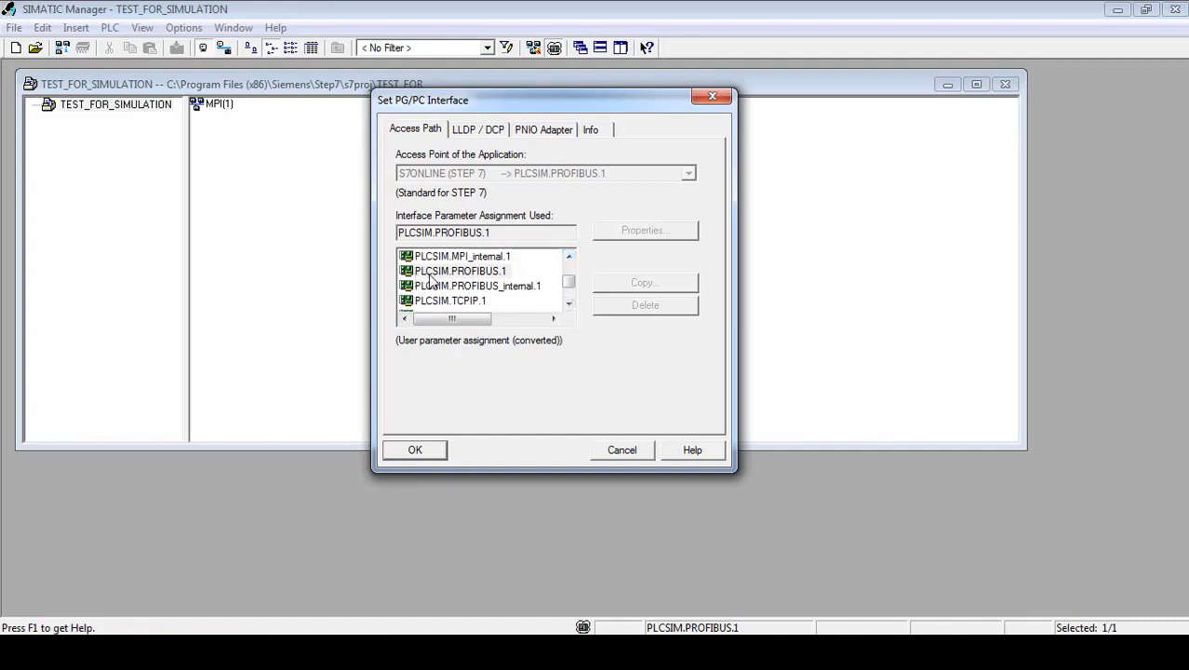
- Compare the simulator's PLCSIM(PROFIBUS) interface with the PLCSIM.PROFIBUS.1 assignment in the Set PG/PC Interface dialog
click(415, 449)
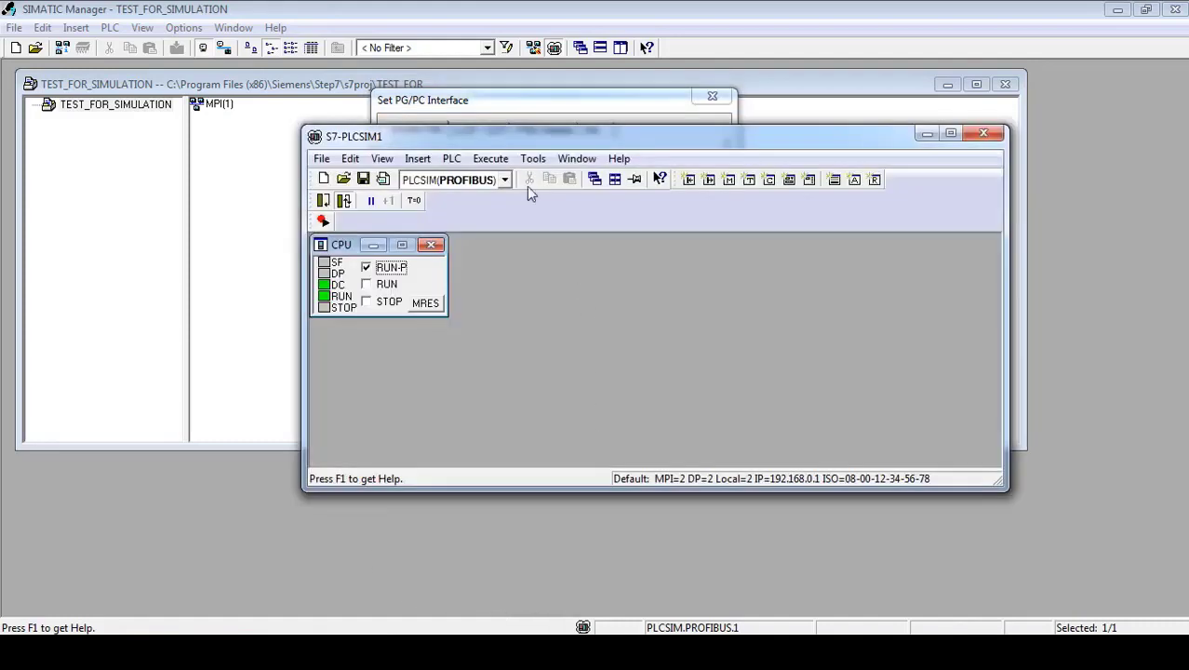
drag(485, 152, 708, 316)
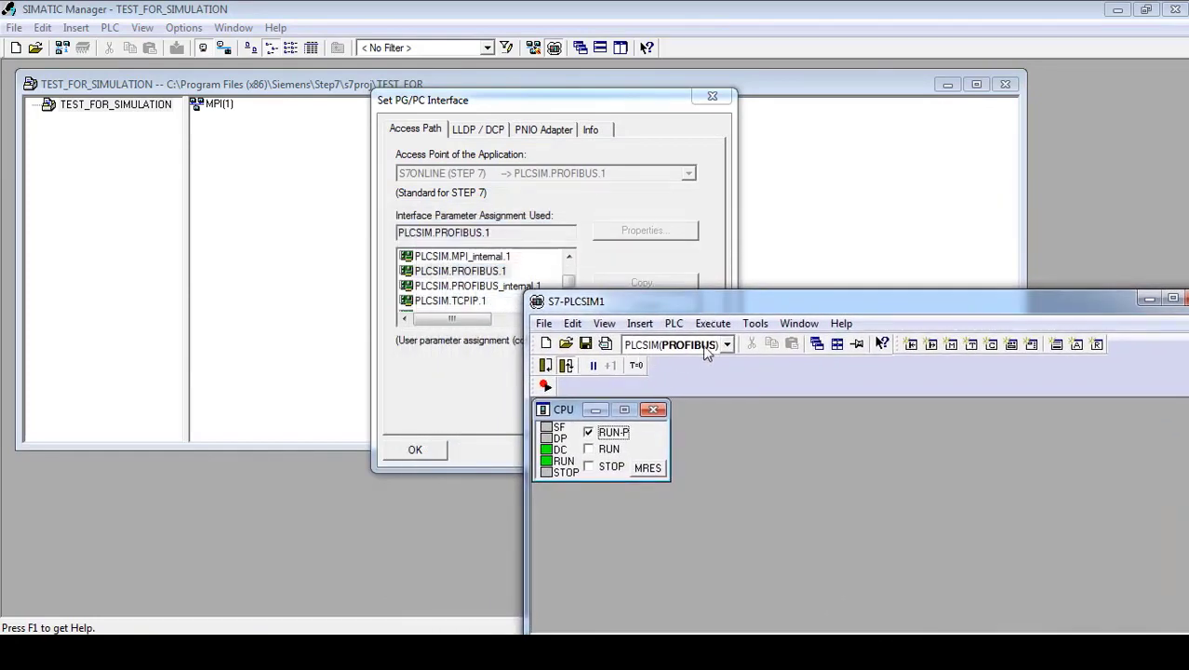
click(446, 277)
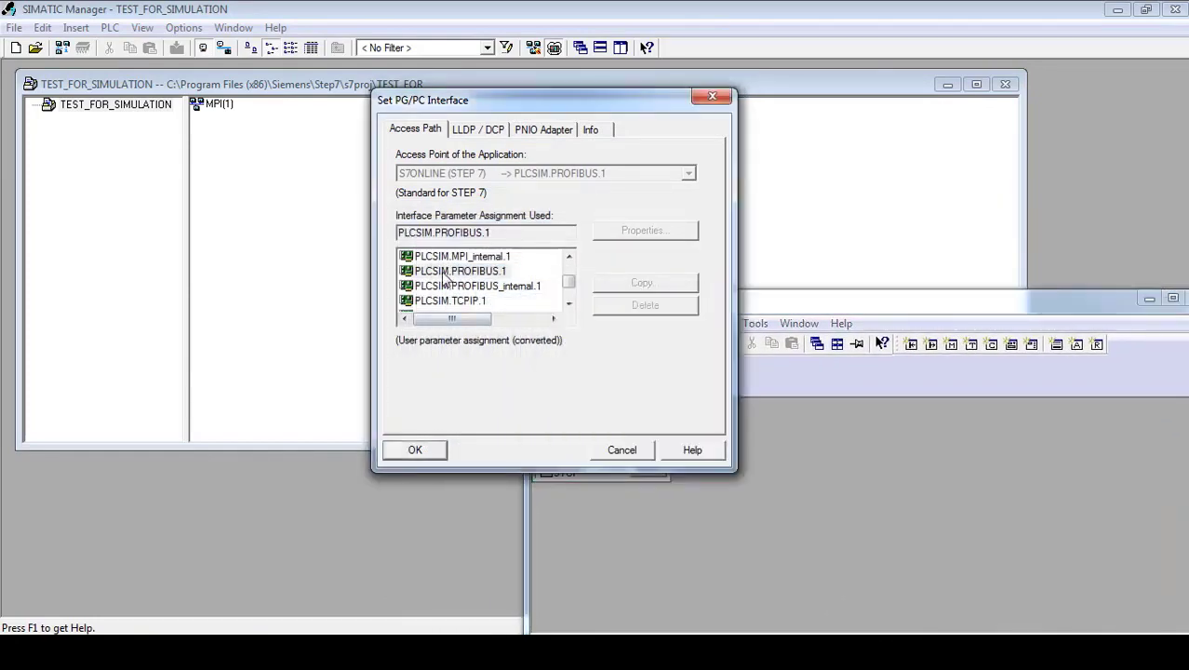
- Accept the PLCSIM.PROFIBUS.1 interface assignment and minimize the S7-PLCSIM simulator window
click(409, 452)
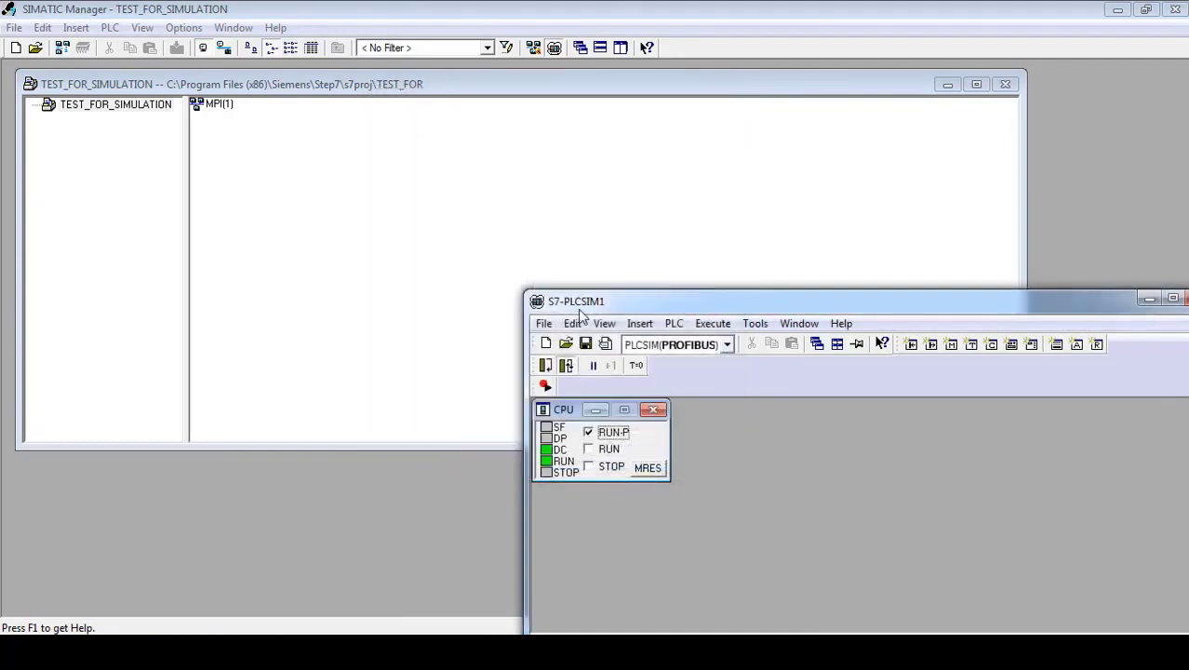
drag(563, 313, 366, 270)
click(950, 270)
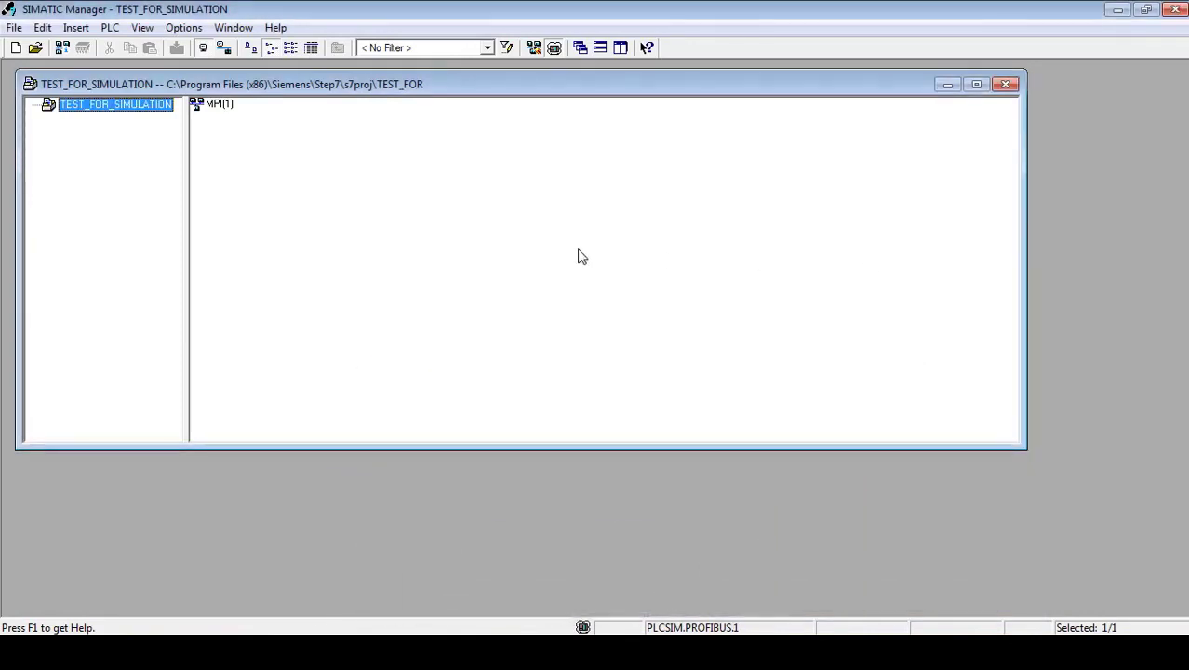
- Insert a SIMATIC 300 station into the TEST_FOR_SIMULATION project, keeping its default name
right_click(107, 114)
mouse_move(171, 213)
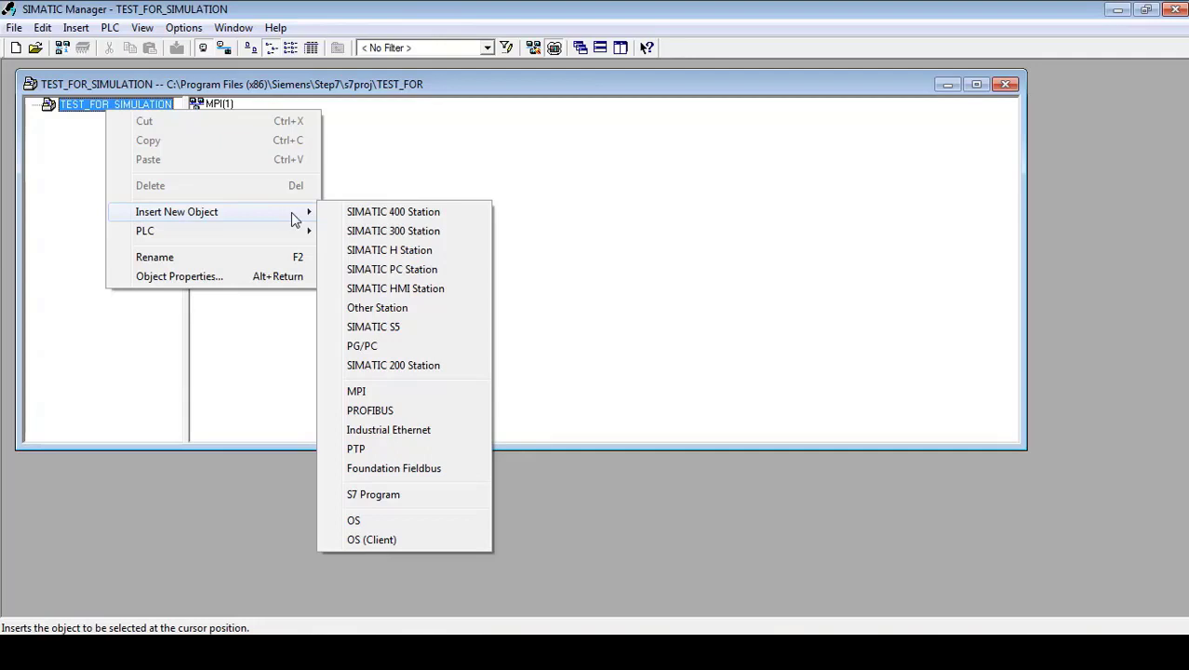
click(406, 239)
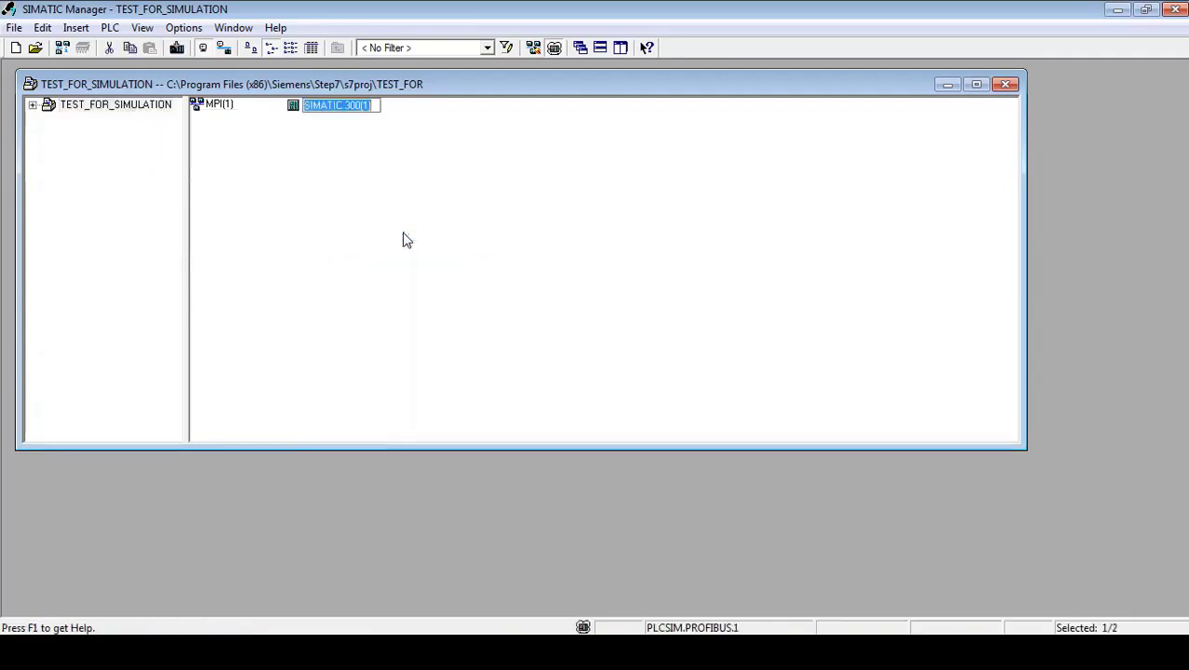
click(294, 110)
- Open the SIMATIC 300 station's hardware configuration in a maximized window and enlarge the rack area above the slot table
double_click(294, 109)
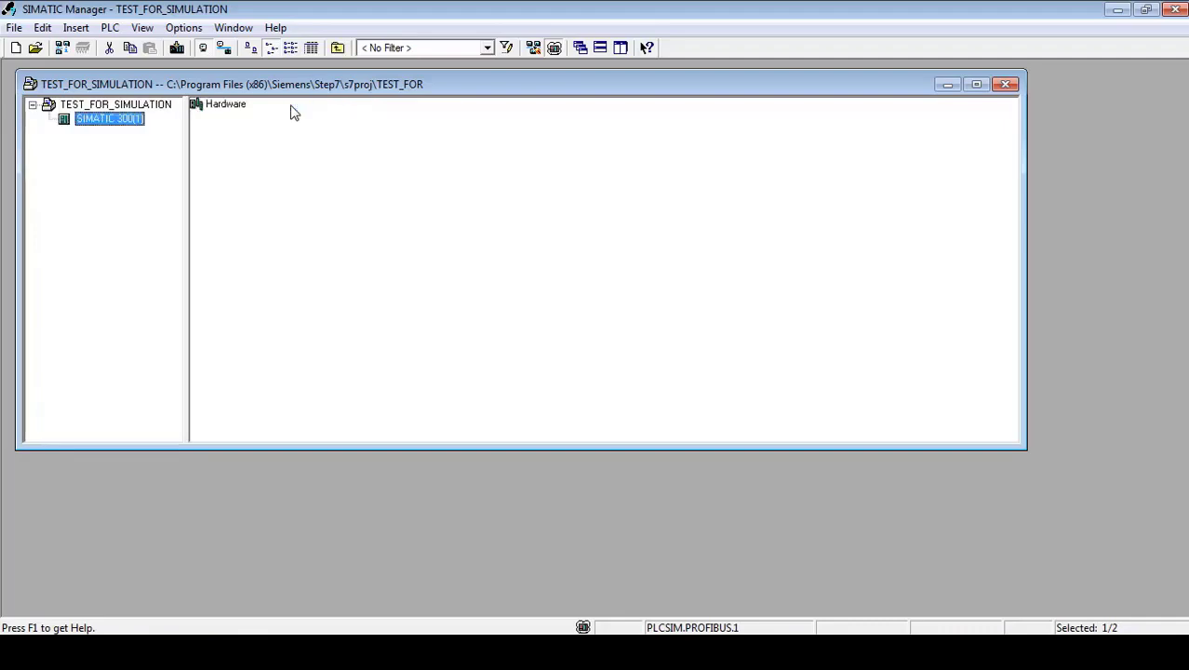
double_click(202, 104)
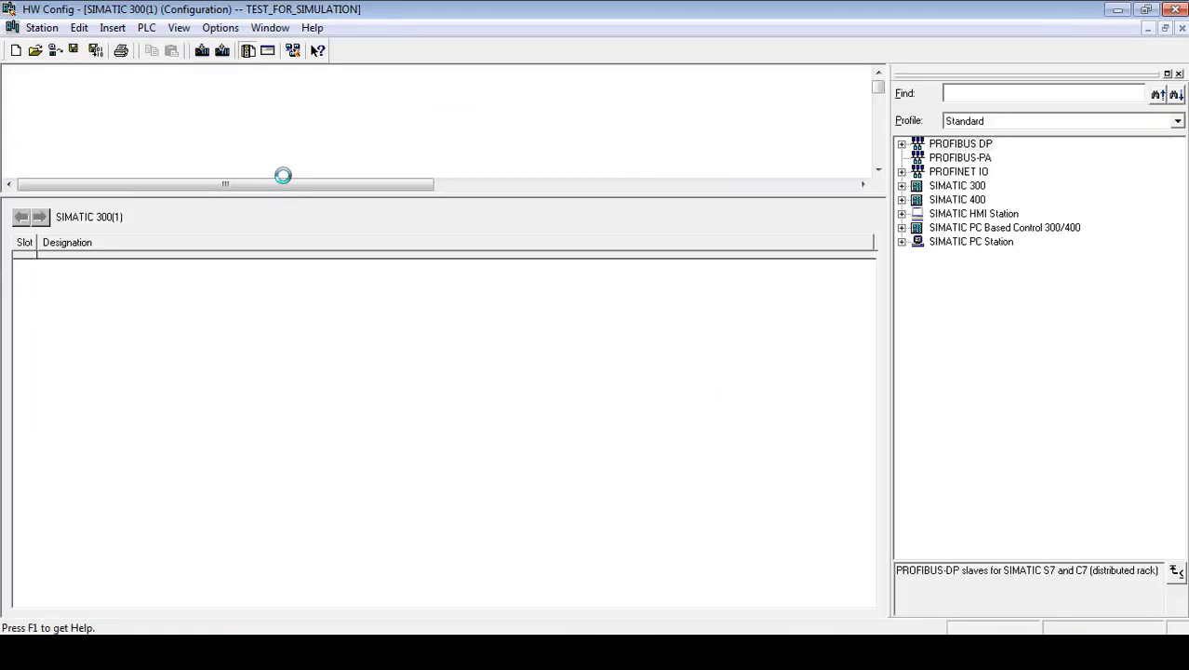
double_click(336, 13)
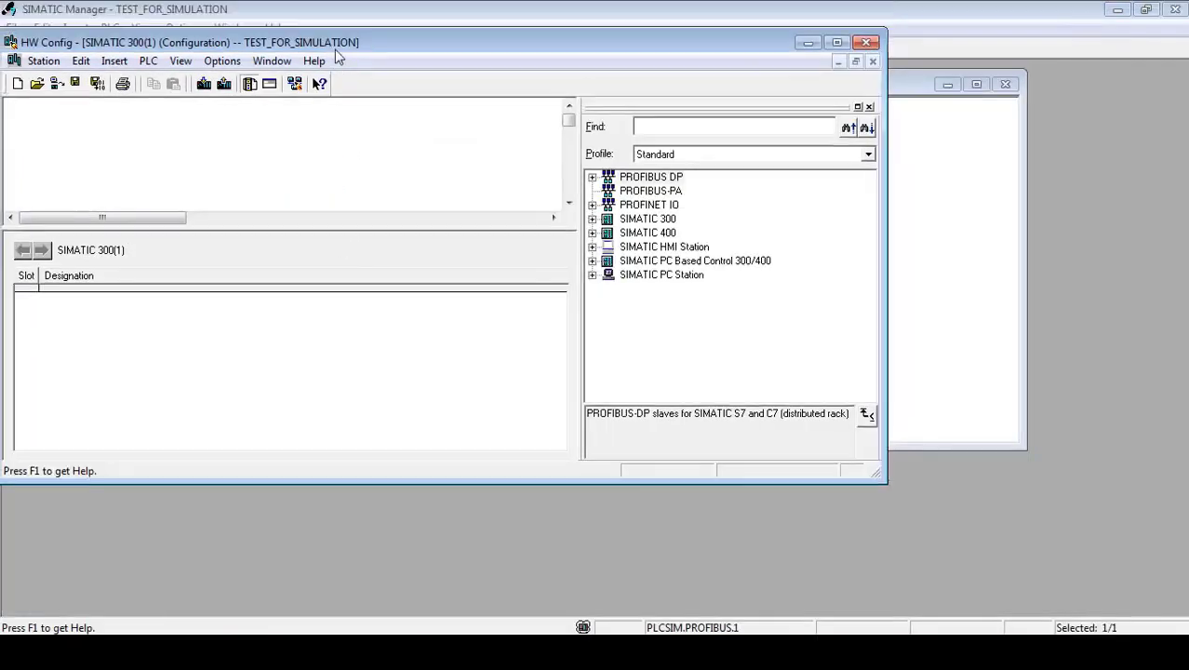
drag(406, 142, 434, 178)
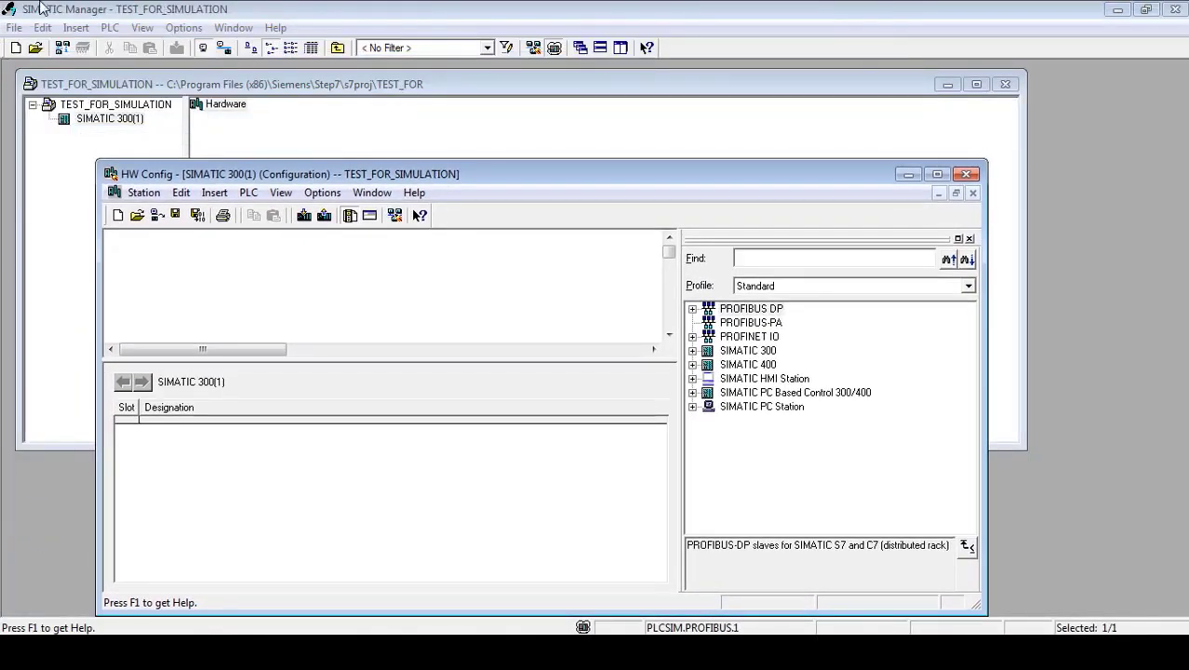
double_click(270, 177)
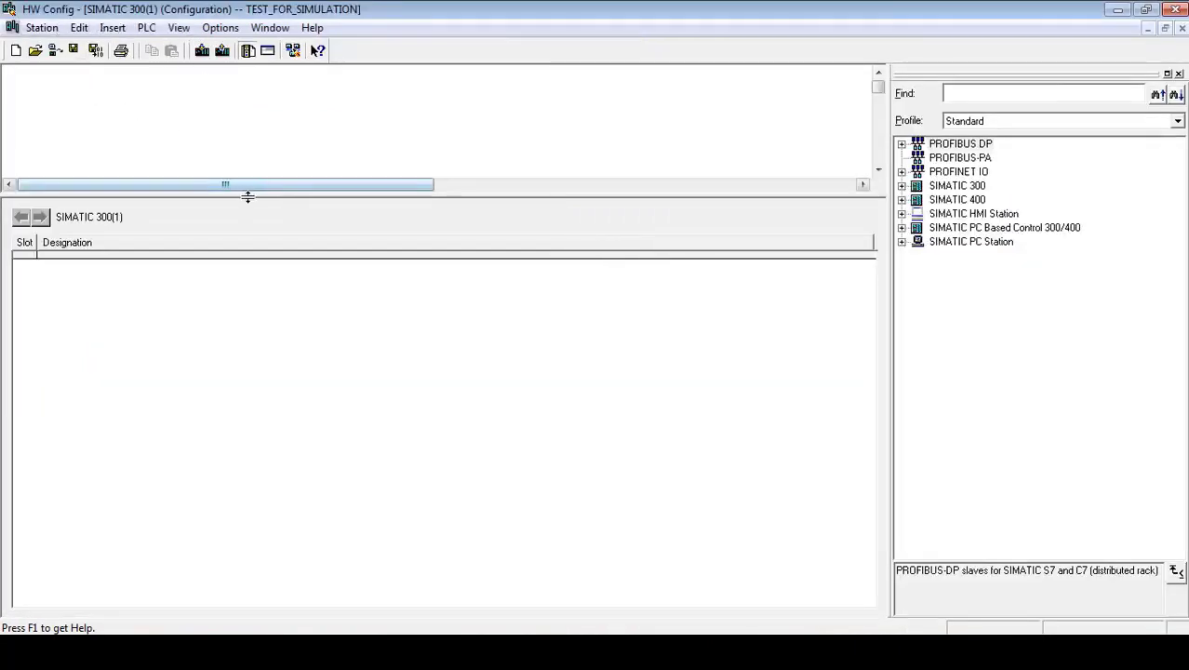
drag(247, 192, 252, 315)
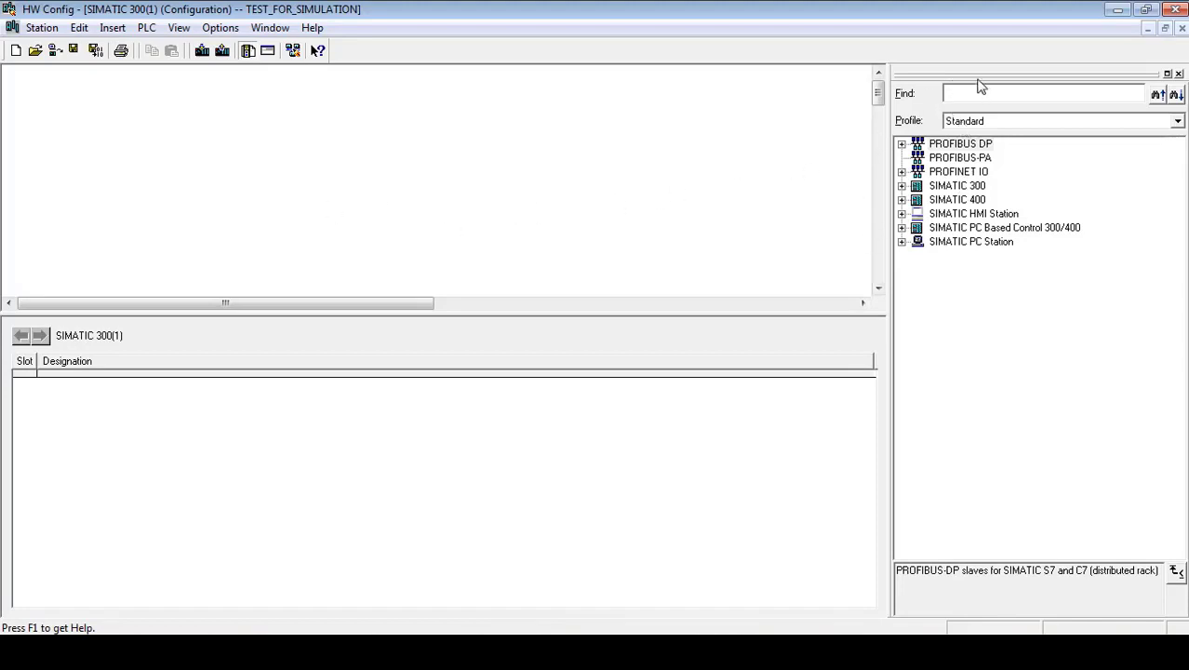
- Hide the hardware catalog in HW Config and display it again
drag(978, 81, 951, 113)
click(228, 29)
mouse_move(181, 30)
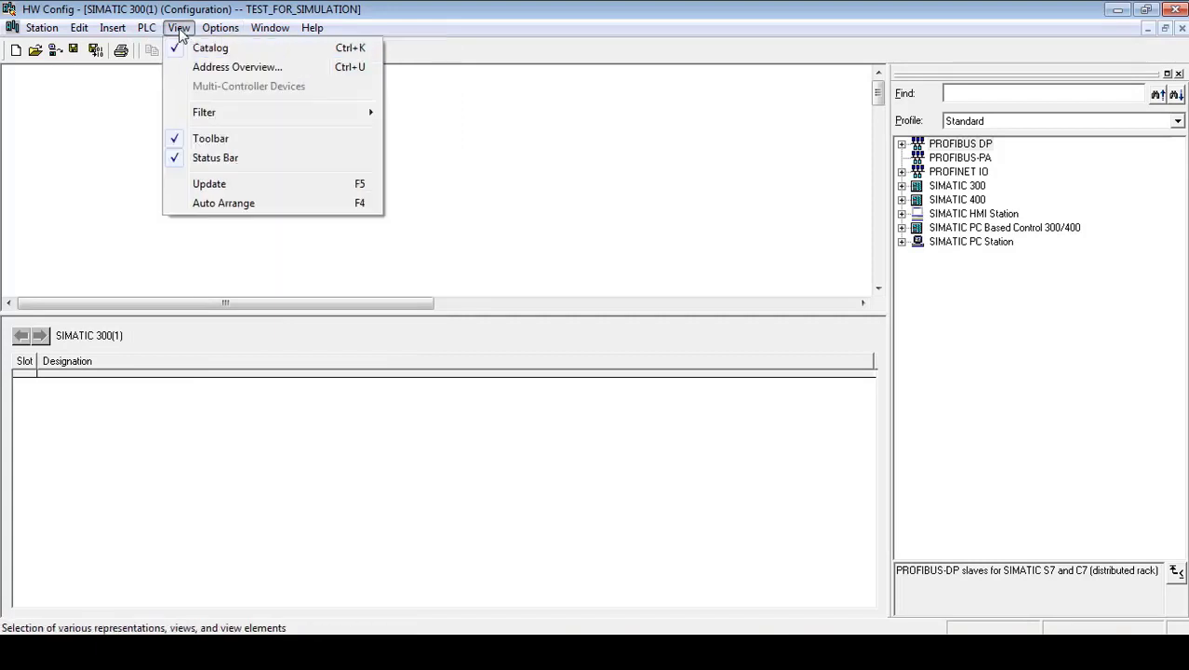
click(191, 49)
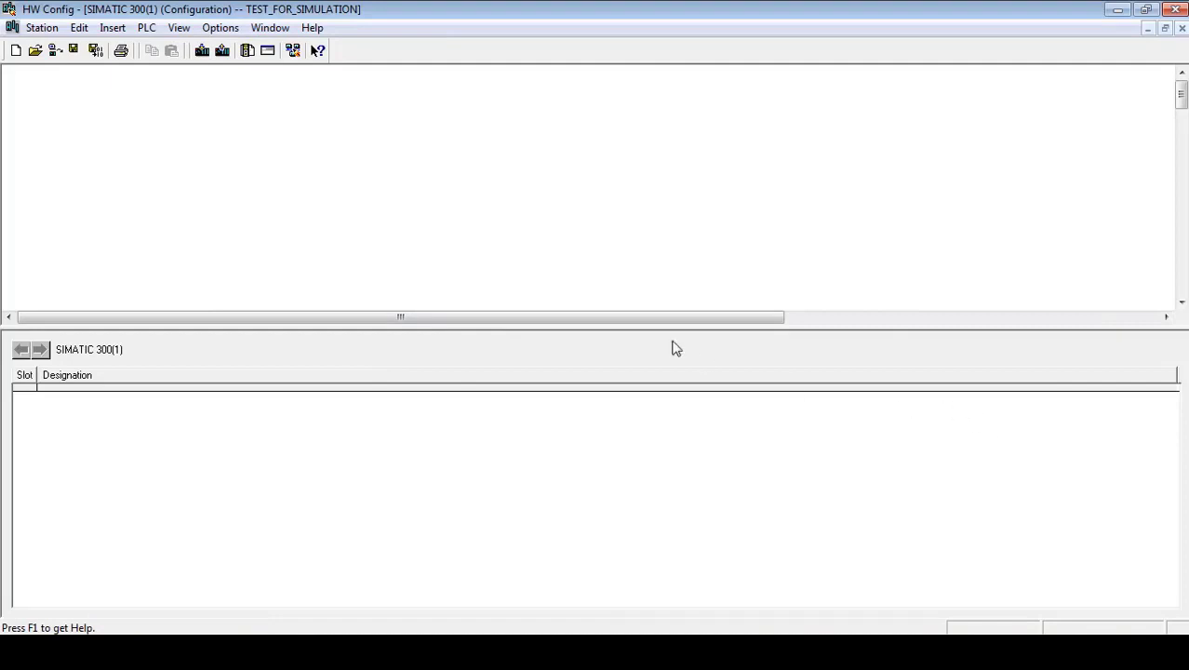
click(215, 31)
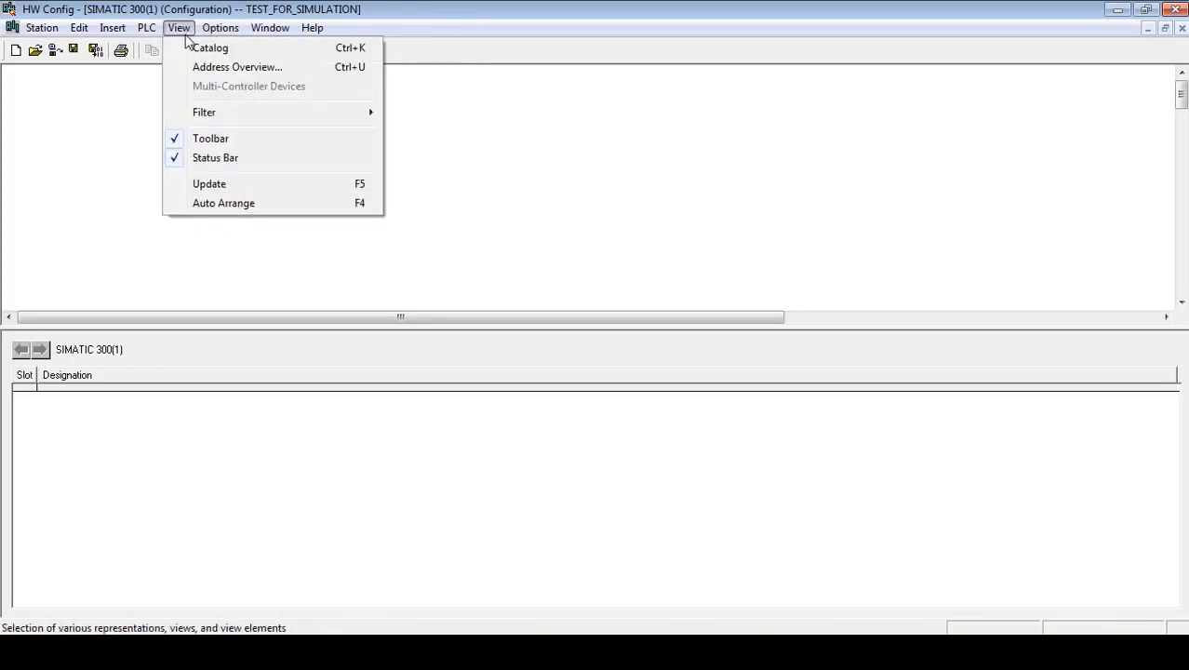
click(195, 47)
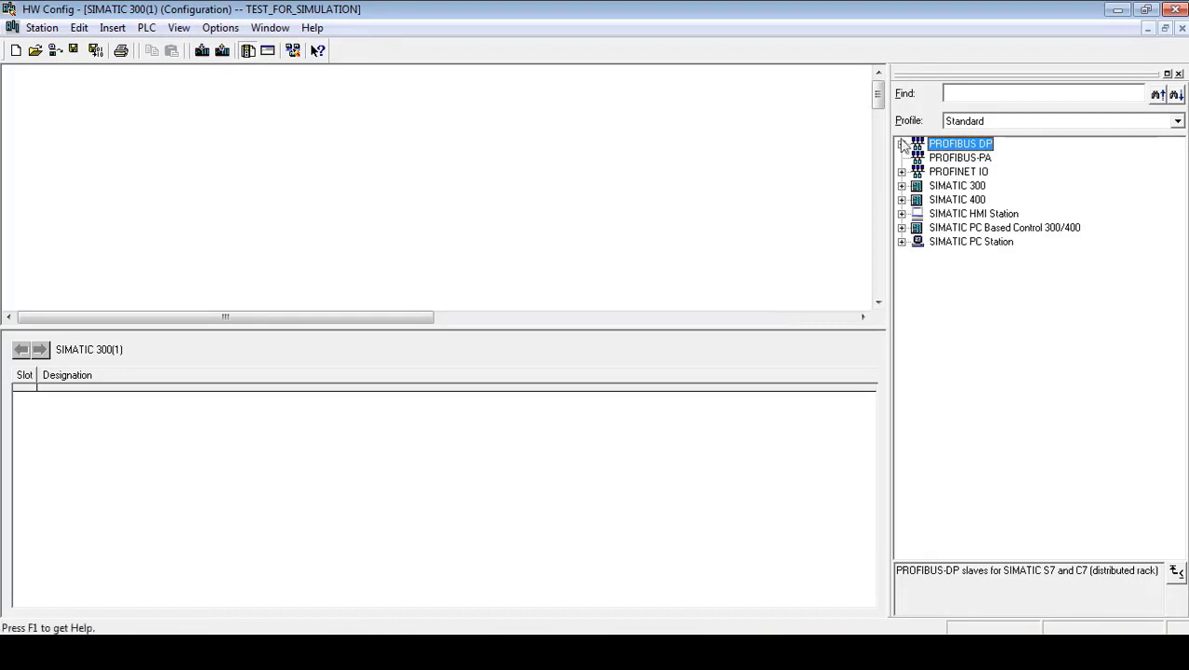
- Insert the Rail from the SIMATIC 300 RACK-300 catalog folder and enlarge its rack window to show all 11 slots
click(960, 158)
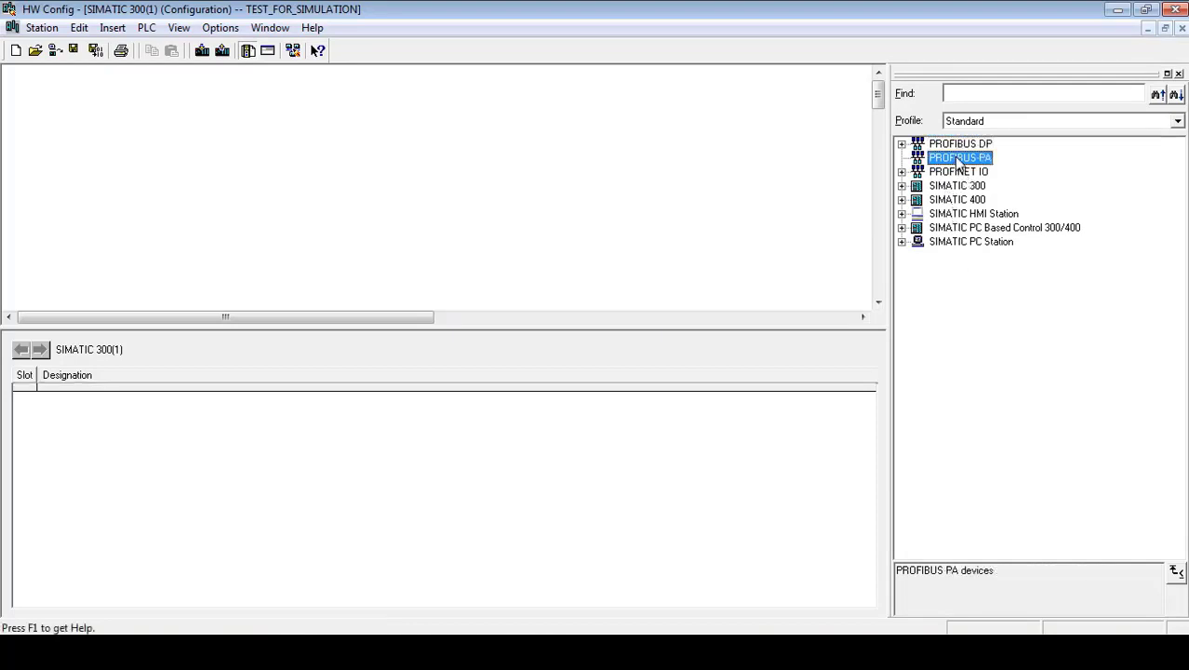
click(953, 145)
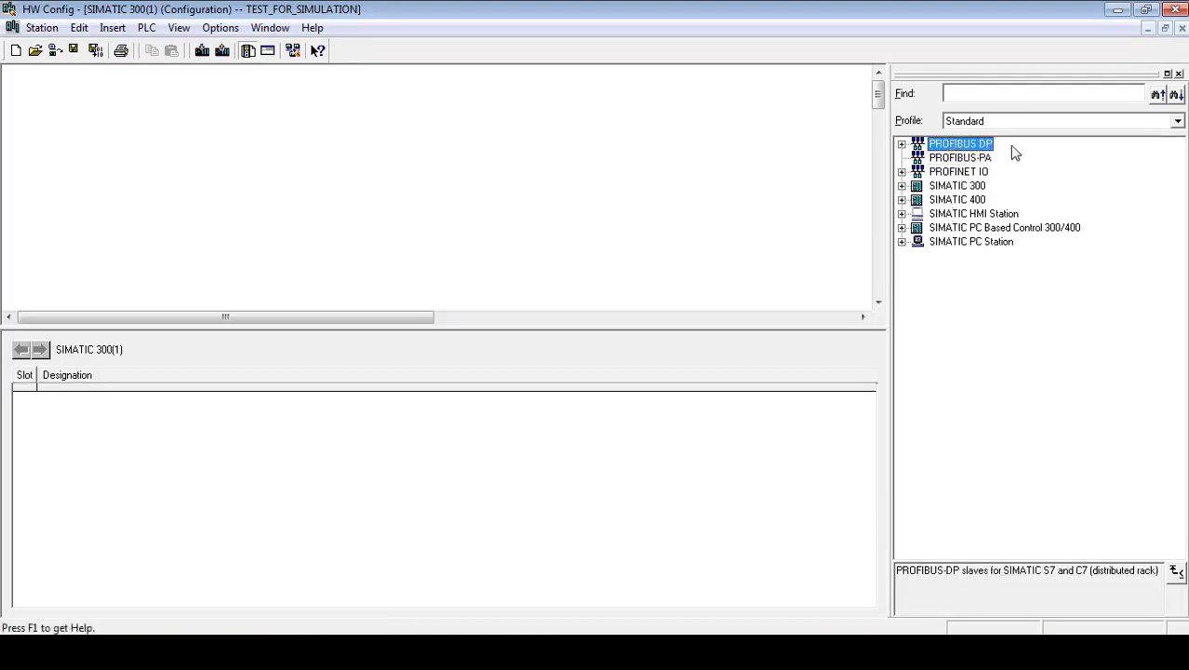
click(959, 160)
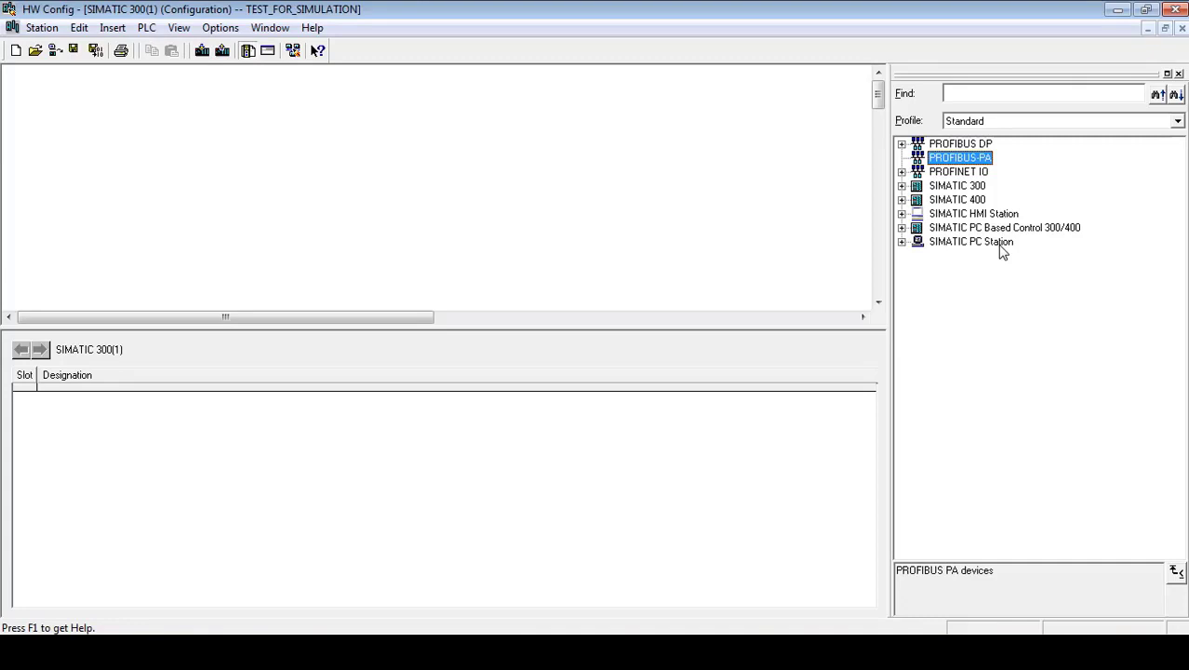
click(901, 187)
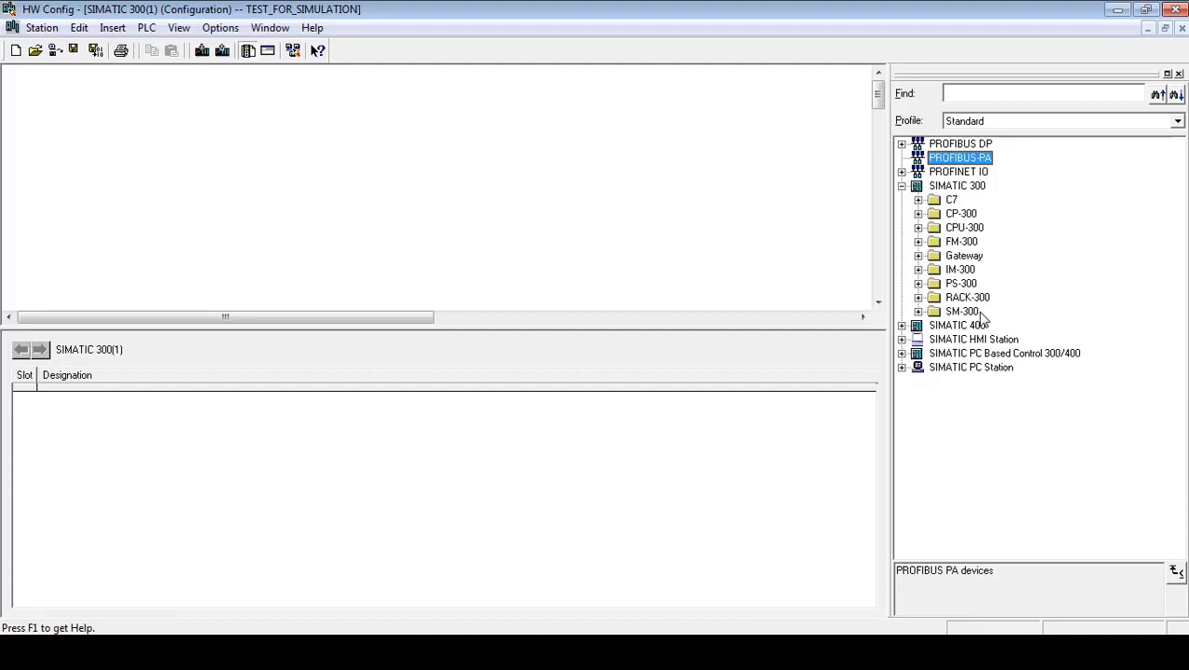
click(918, 297)
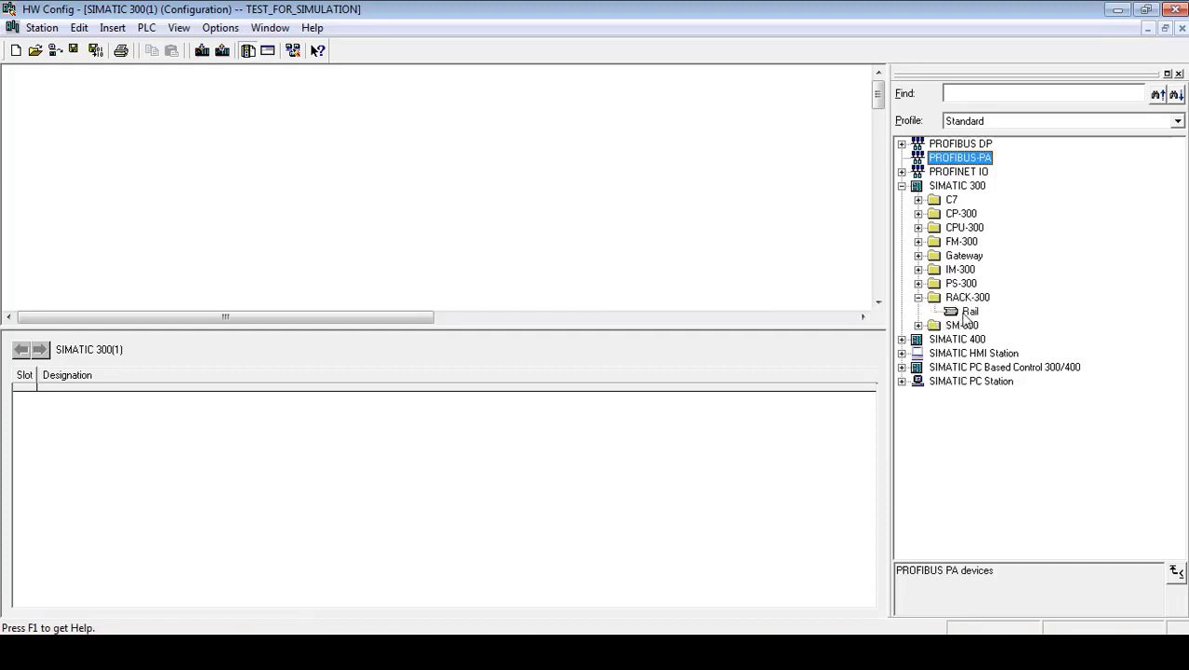
double_click(968, 312)
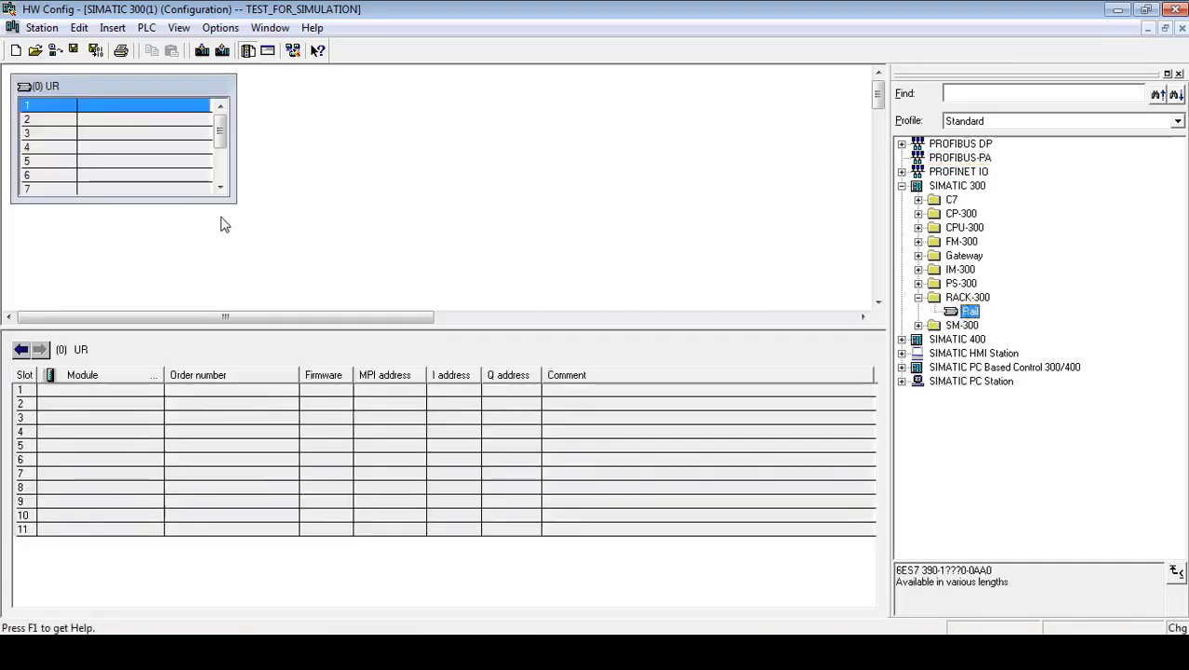
drag(236, 201, 292, 305)
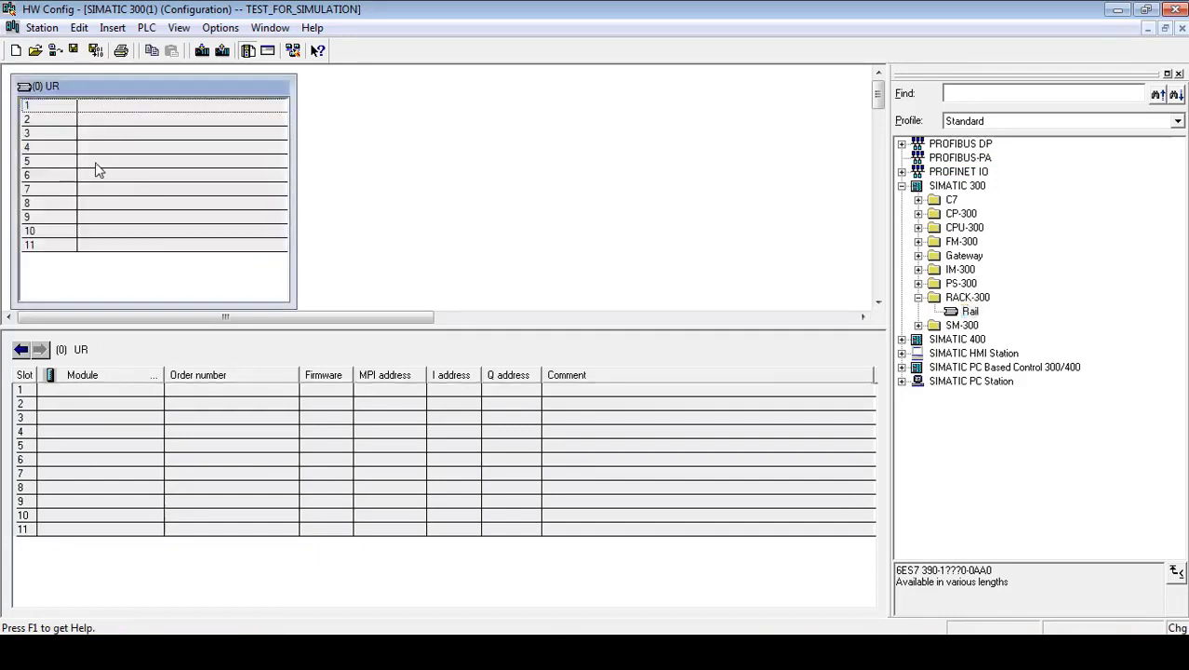
- Go through slots 1 to 11 of the UR rack to examine the available module positions
click(87, 131)
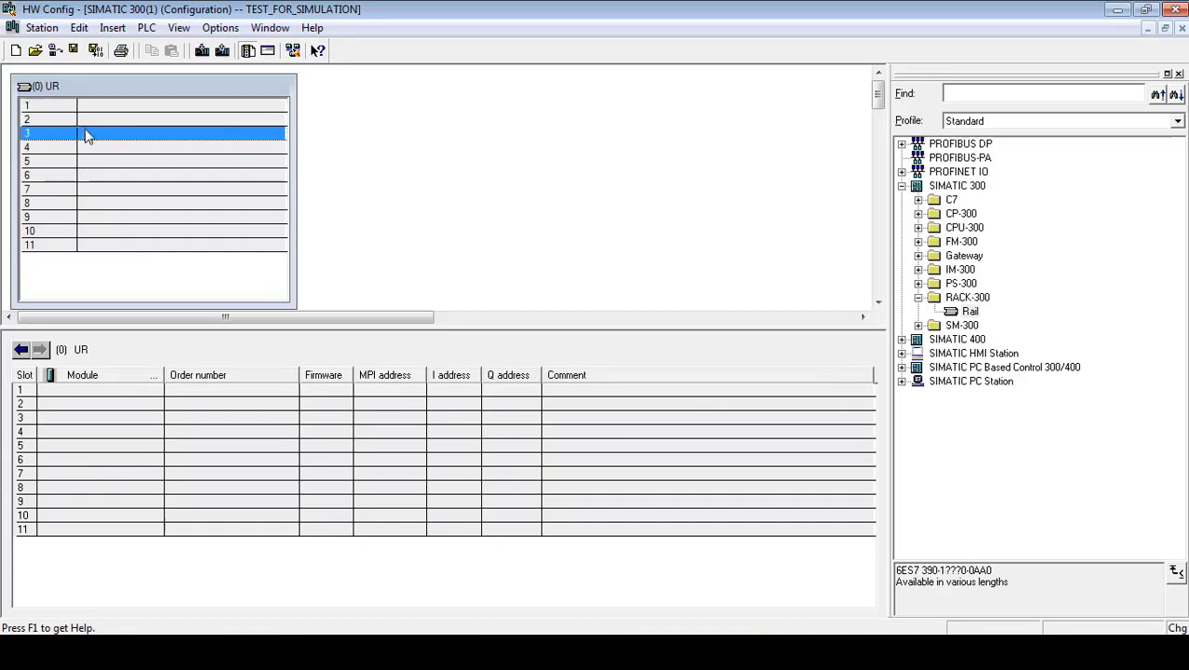
click(87, 121)
click(87, 134)
click(91, 149)
click(94, 165)
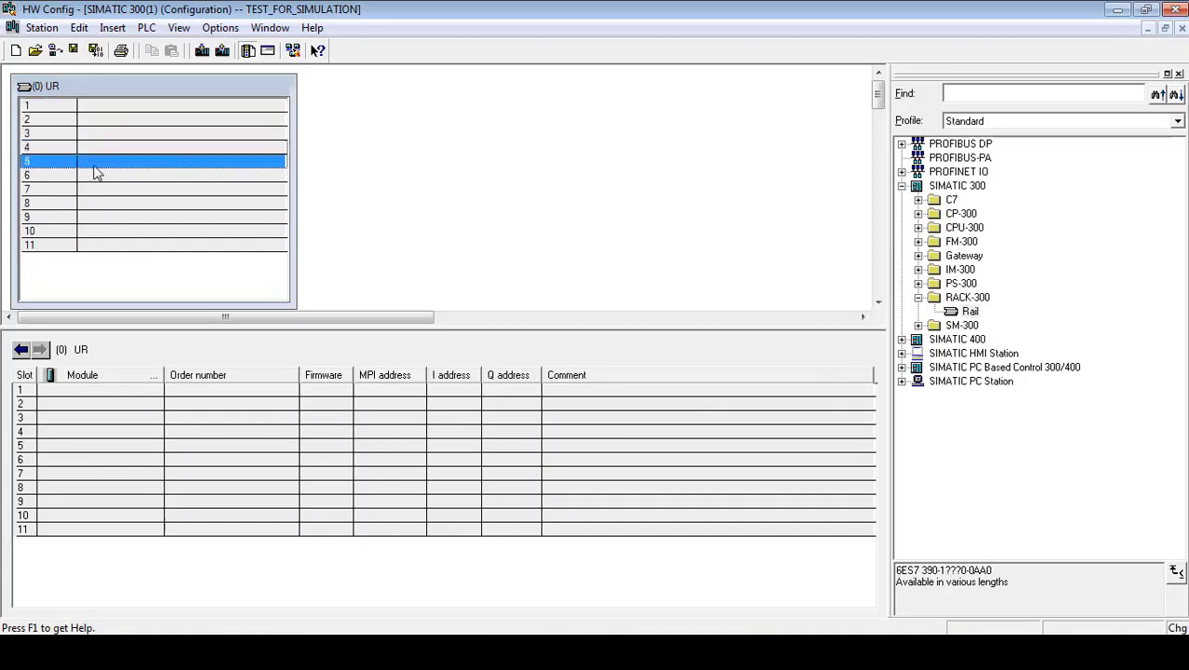
click(102, 246)
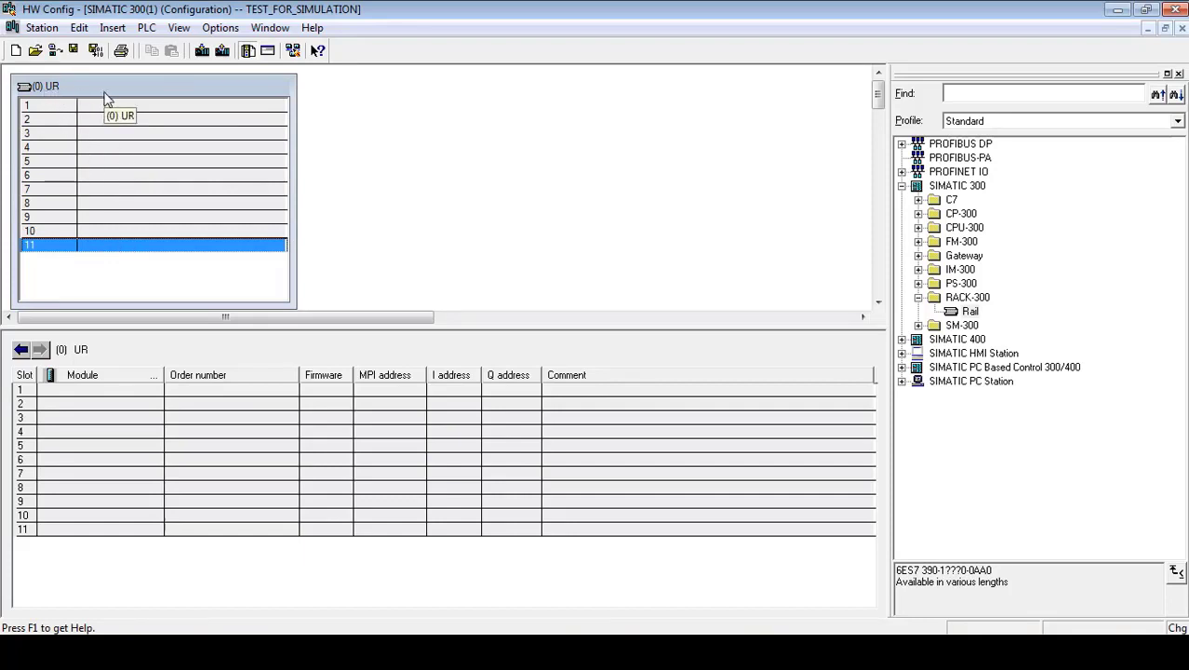
drag(104, 109, 109, 185)
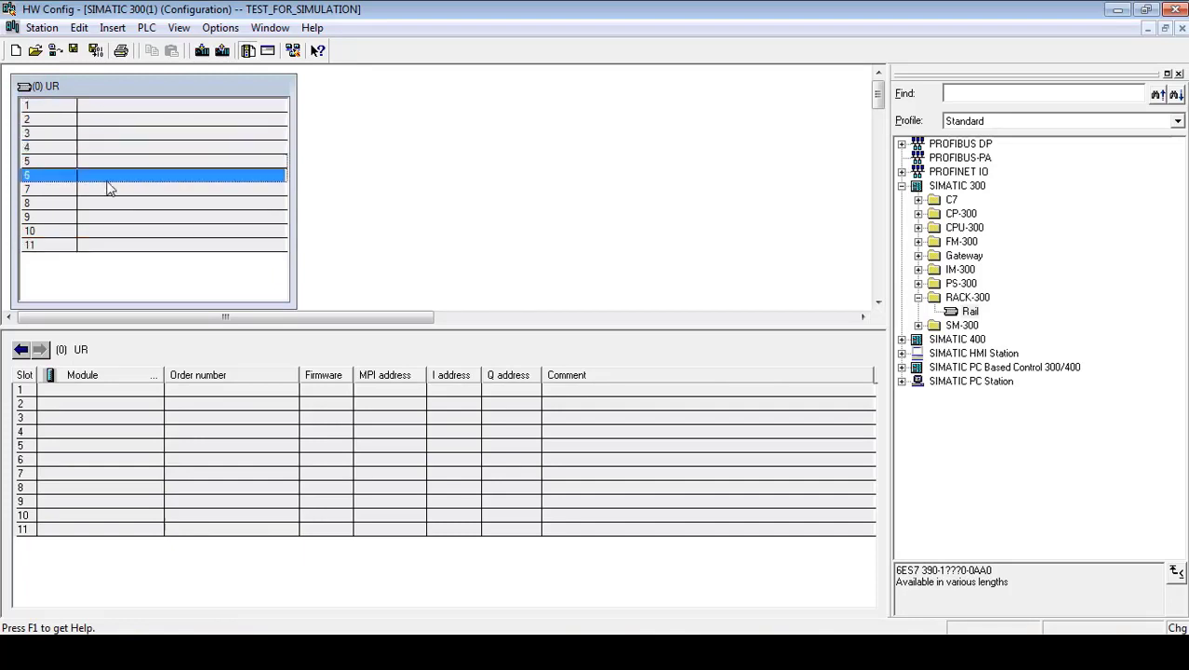
click(105, 109)
click(102, 245)
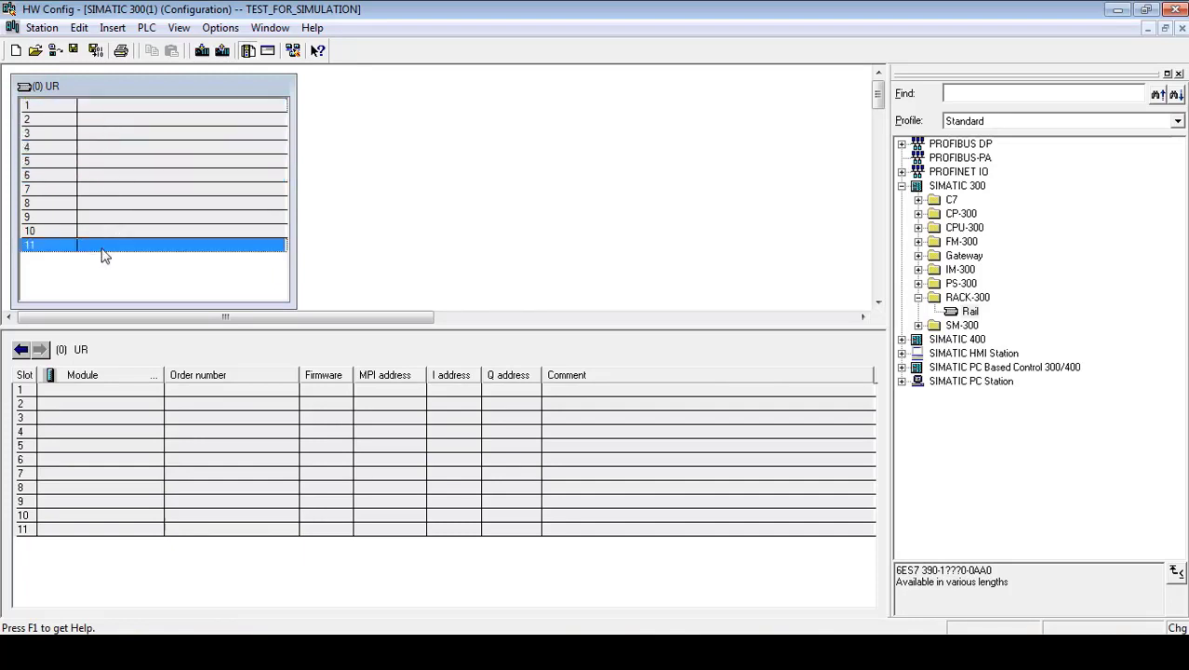
click(131, 110)
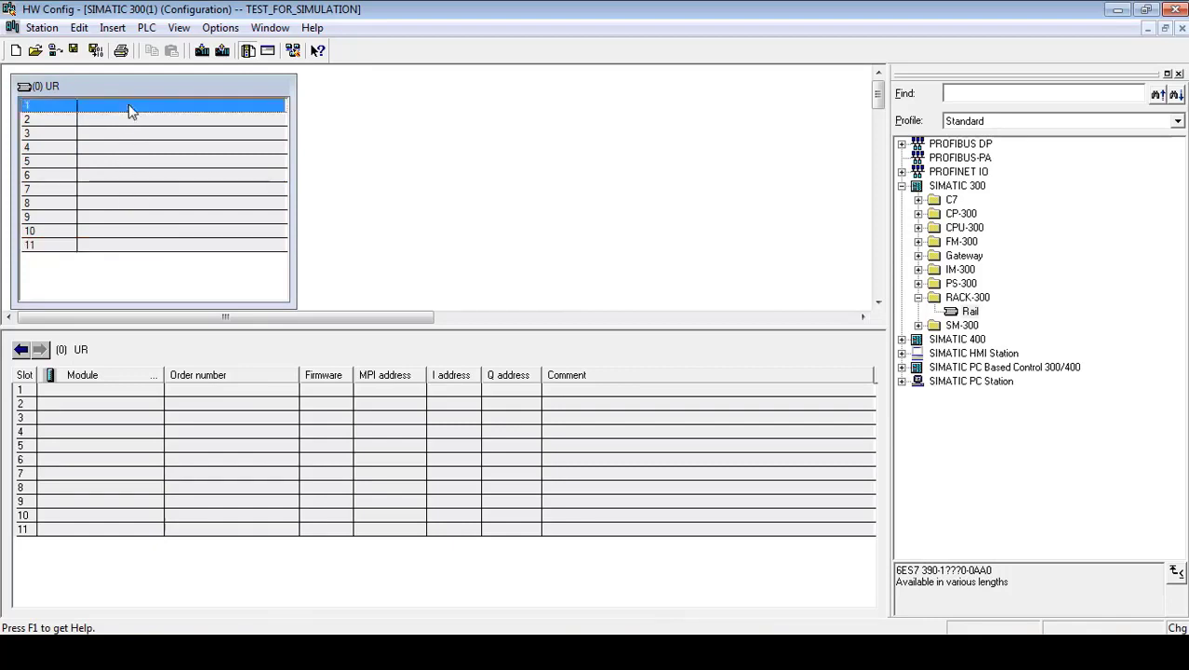
click(136, 177)
click(139, 228)
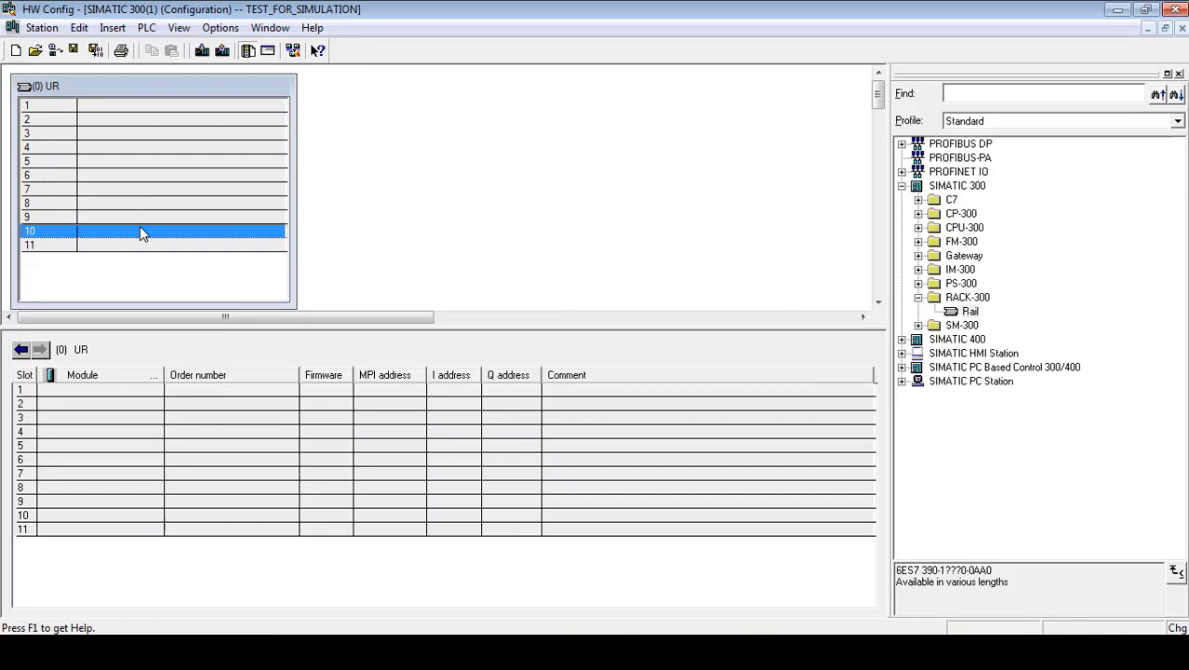
- Examine slots 1, 2 and 3 of the rack individually, together with the rack header
click(122, 111)
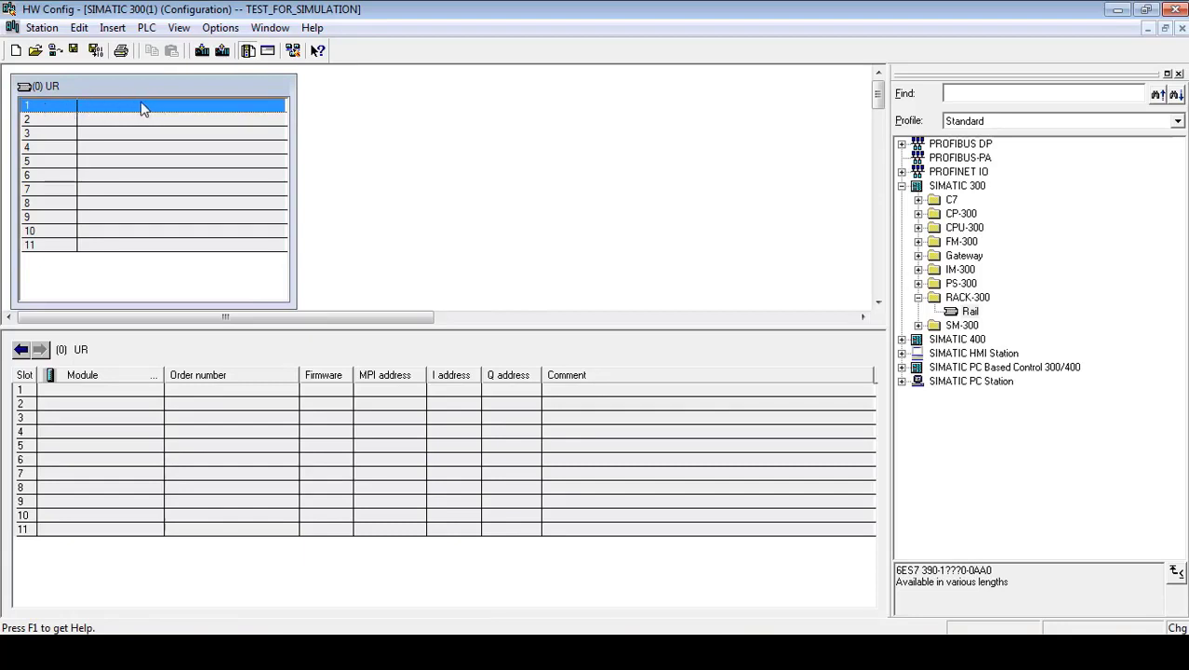
click(134, 124)
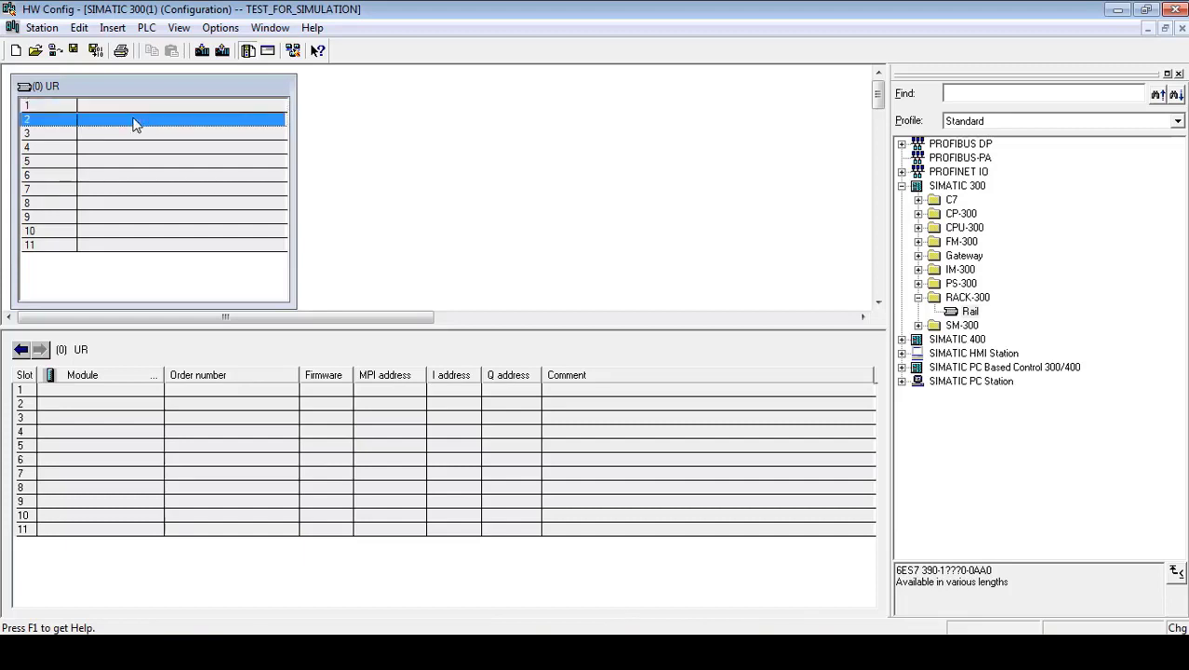
click(106, 109)
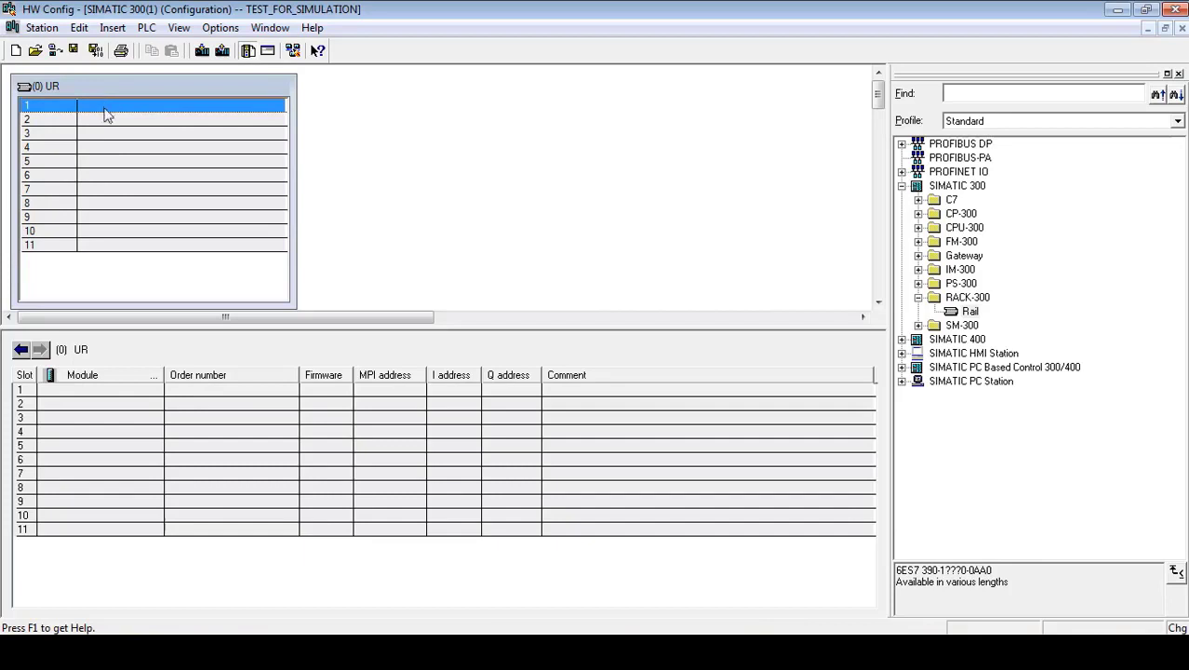
click(108, 124)
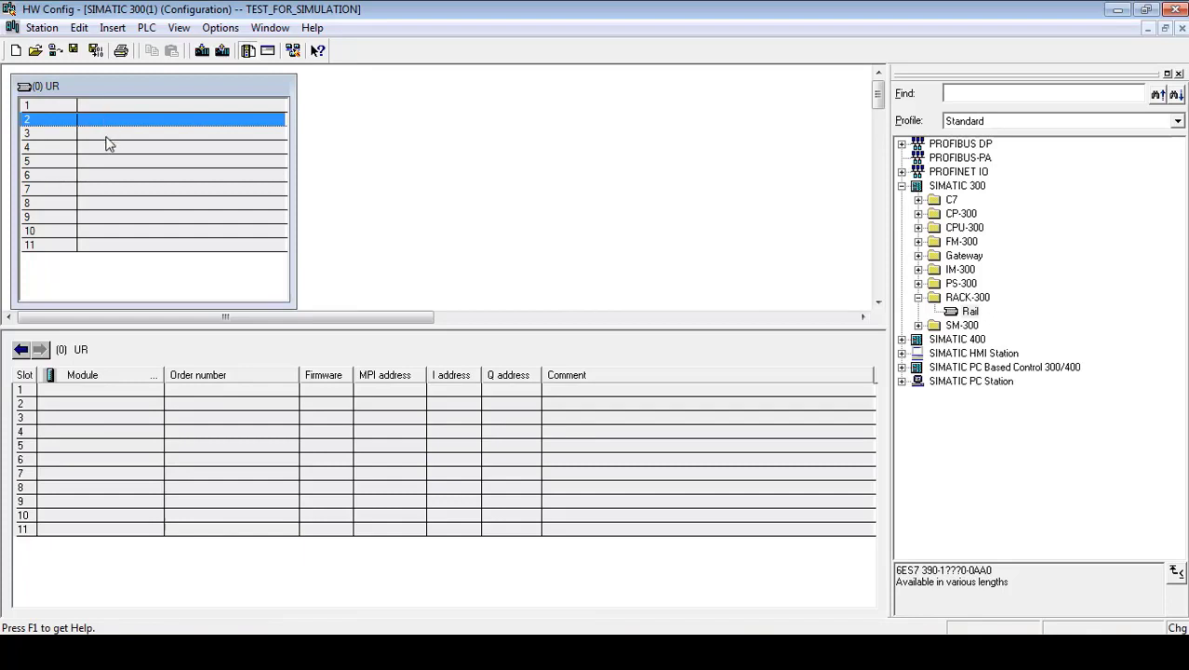
click(108, 139)
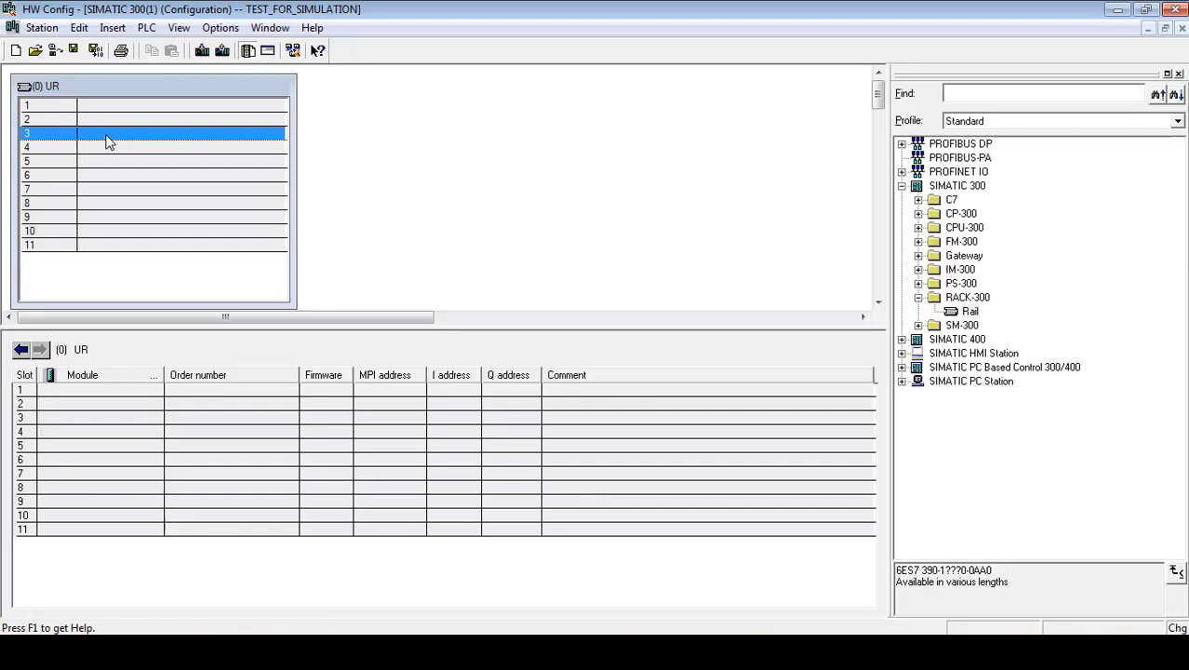
click(47, 82)
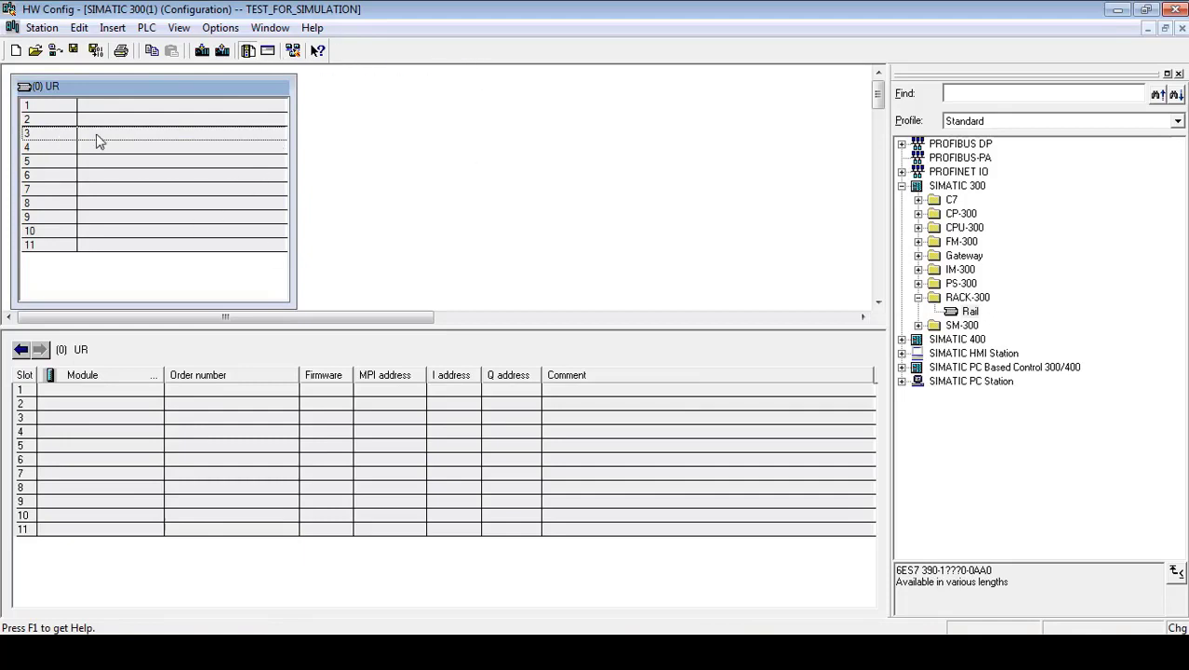
click(119, 141)
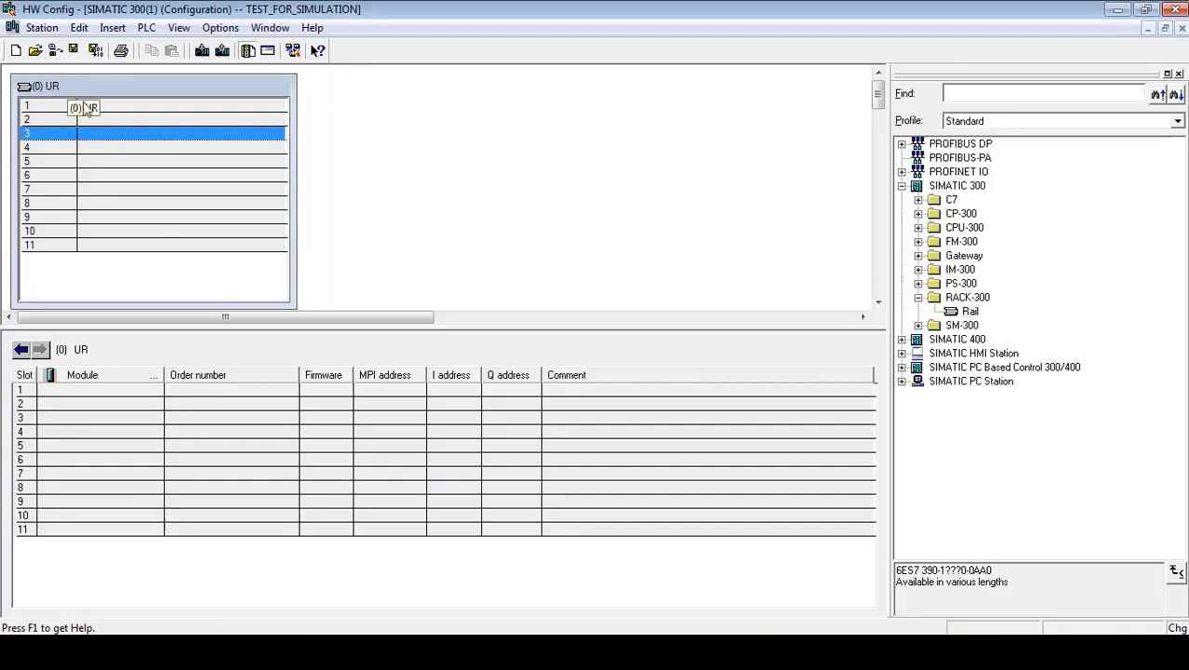
- Go through slots 4 to 11 of the UR rack repeatedly to examine the module positions that follow slot 3
click(115, 149)
click(116, 163)
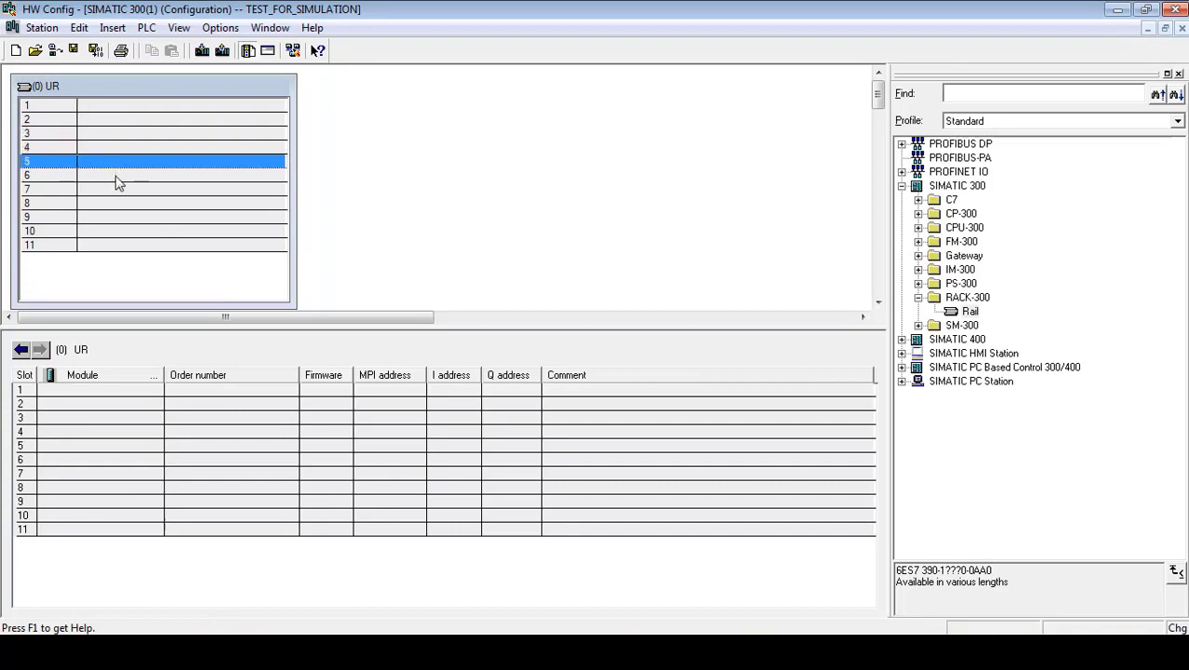
click(116, 175)
click(115, 189)
click(114, 202)
click(114, 215)
click(112, 231)
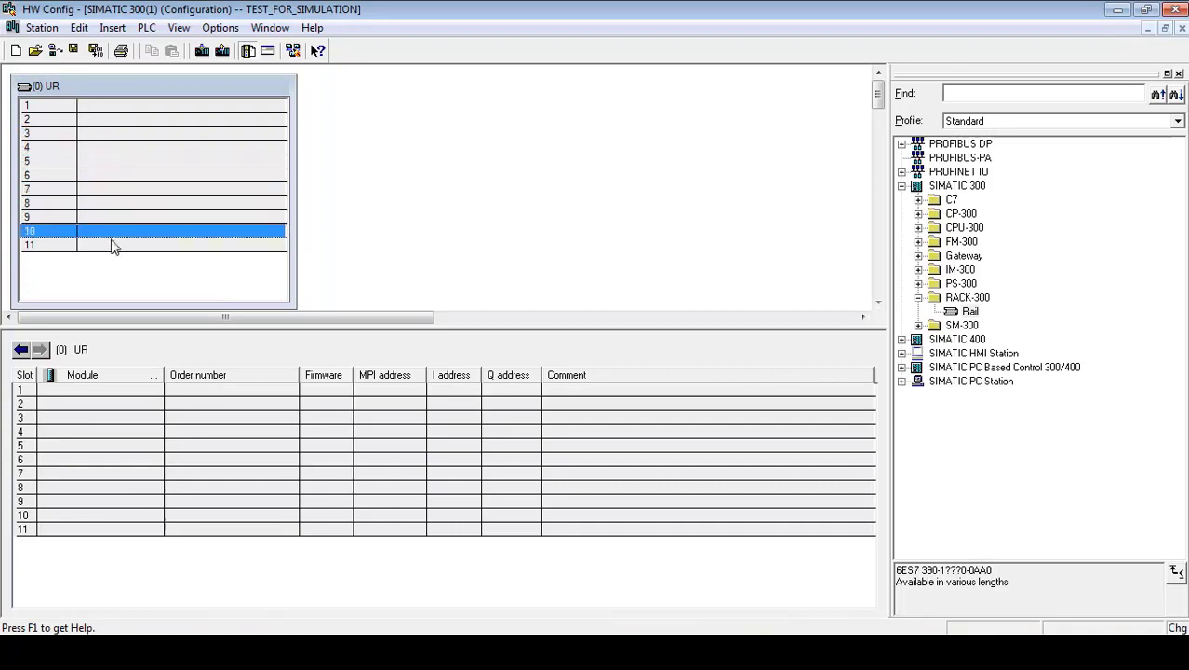
click(113, 246)
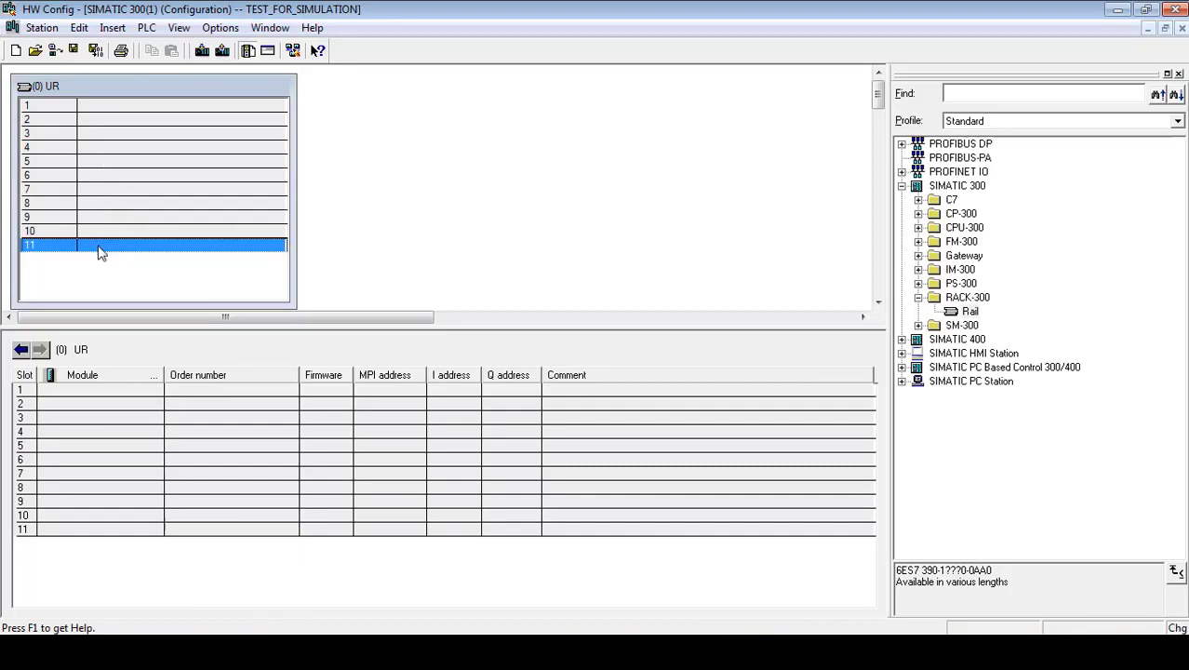
click(97, 148)
click(99, 162)
click(100, 176)
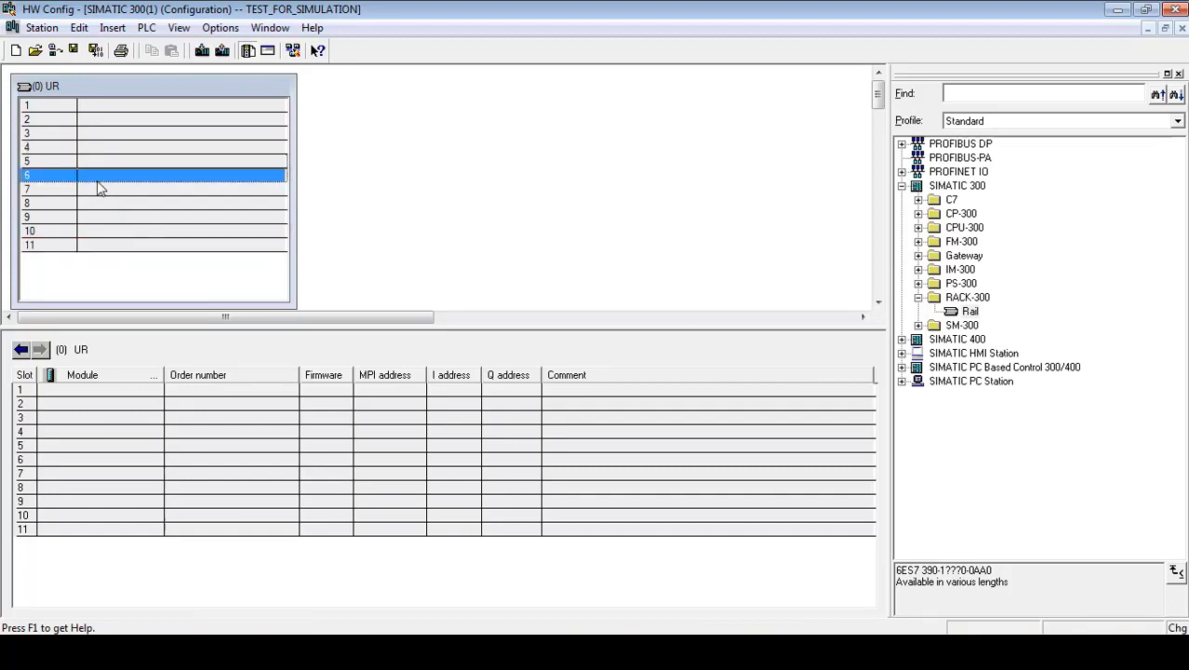
click(98, 201)
click(99, 217)
click(94, 246)
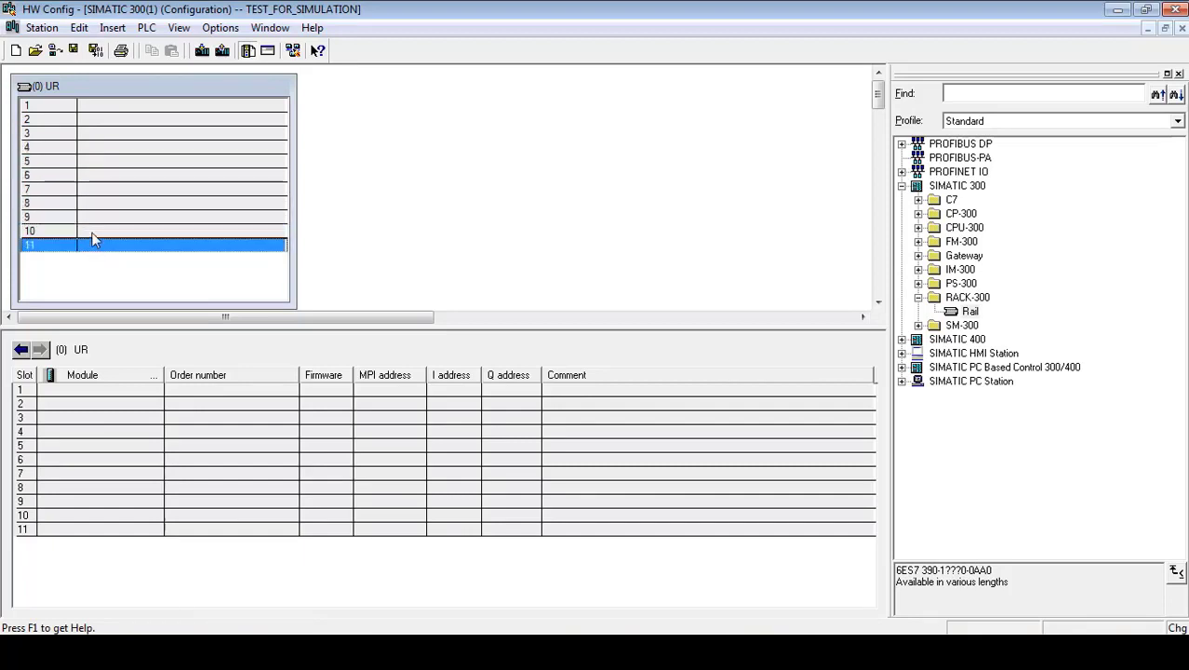
click(94, 231)
click(93, 217)
click(93, 203)
click(93, 189)
click(93, 175)
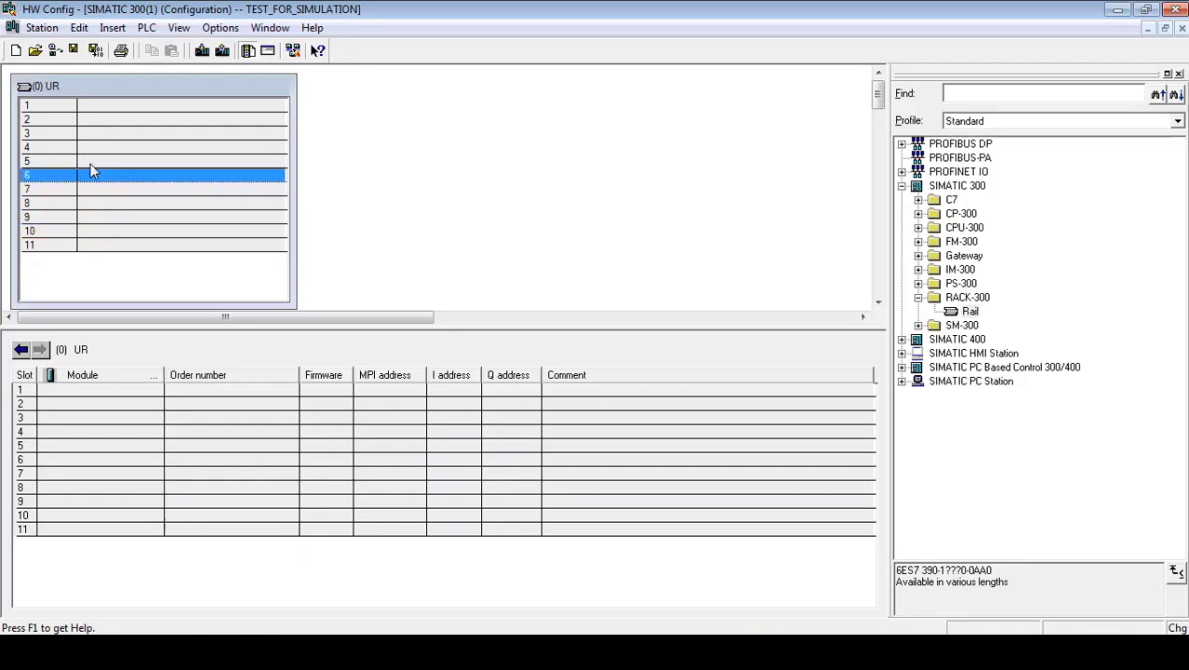
click(91, 162)
click(90, 149)
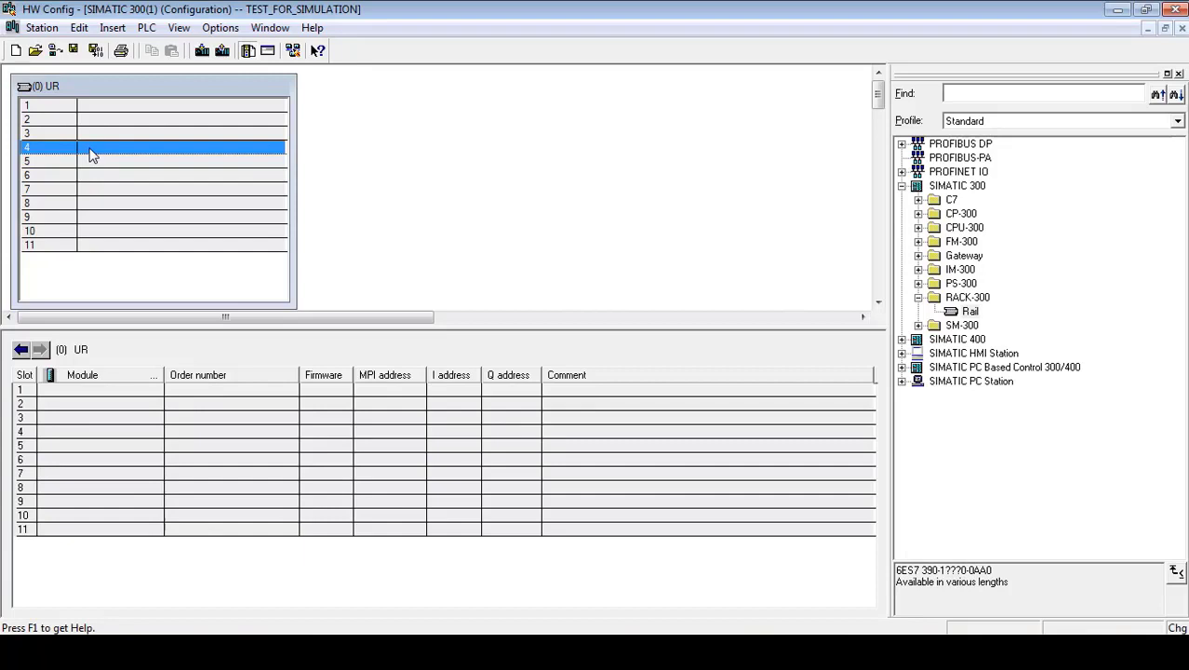
drag(91, 155, 107, 237)
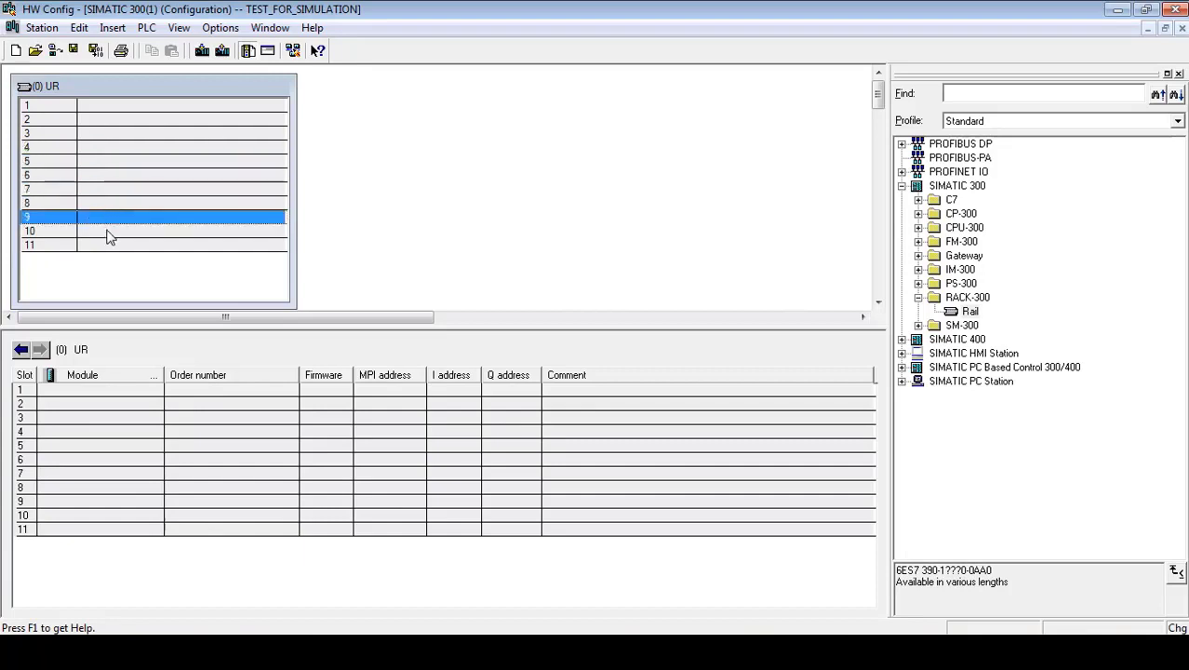
click(105, 149)
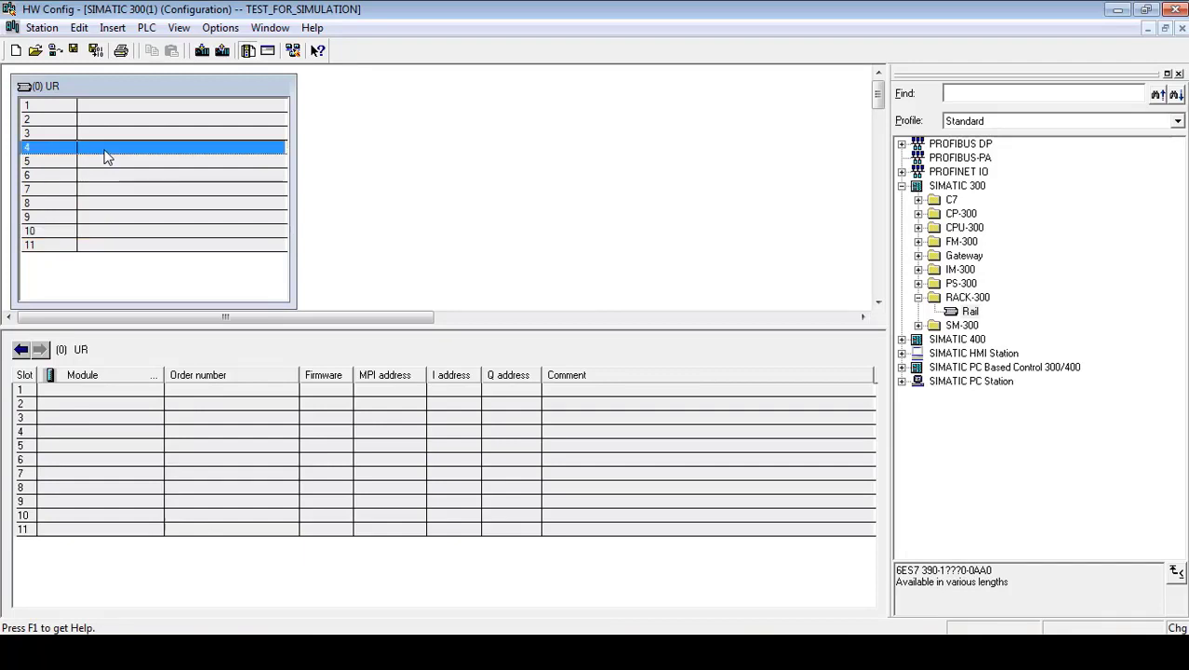
- Select slot 1 of the UR rack, then collapse the RACK-300 catalog folder and expand PS-300
drag(91, 84, 92, 78)
click(91, 79)
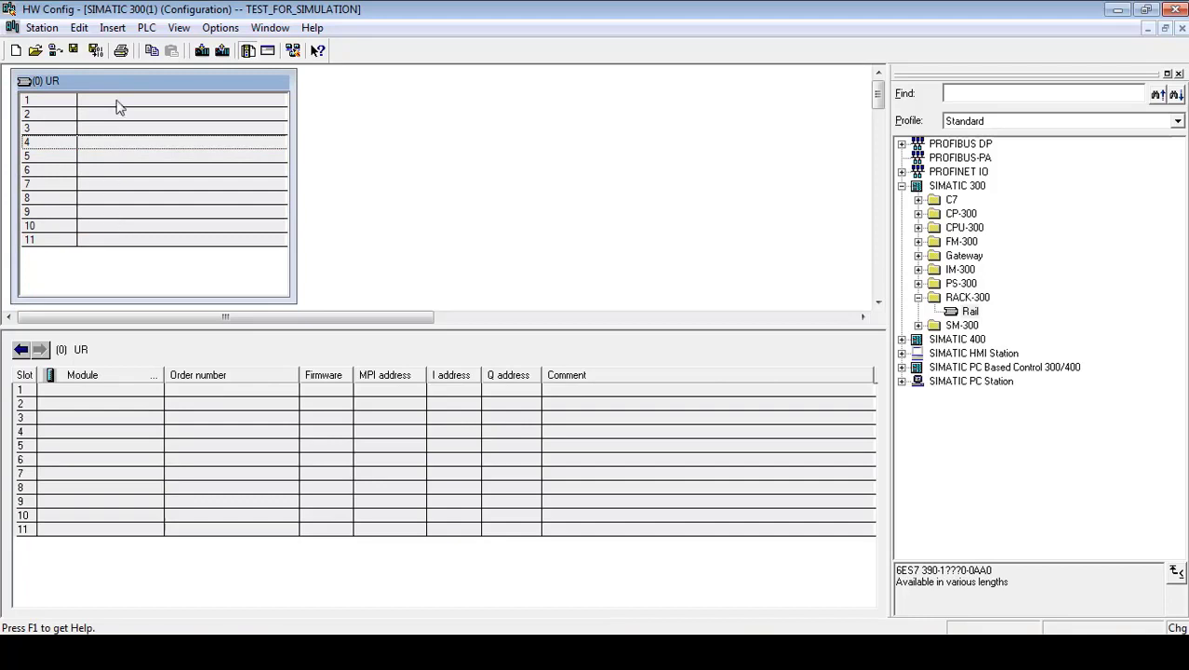
click(137, 105)
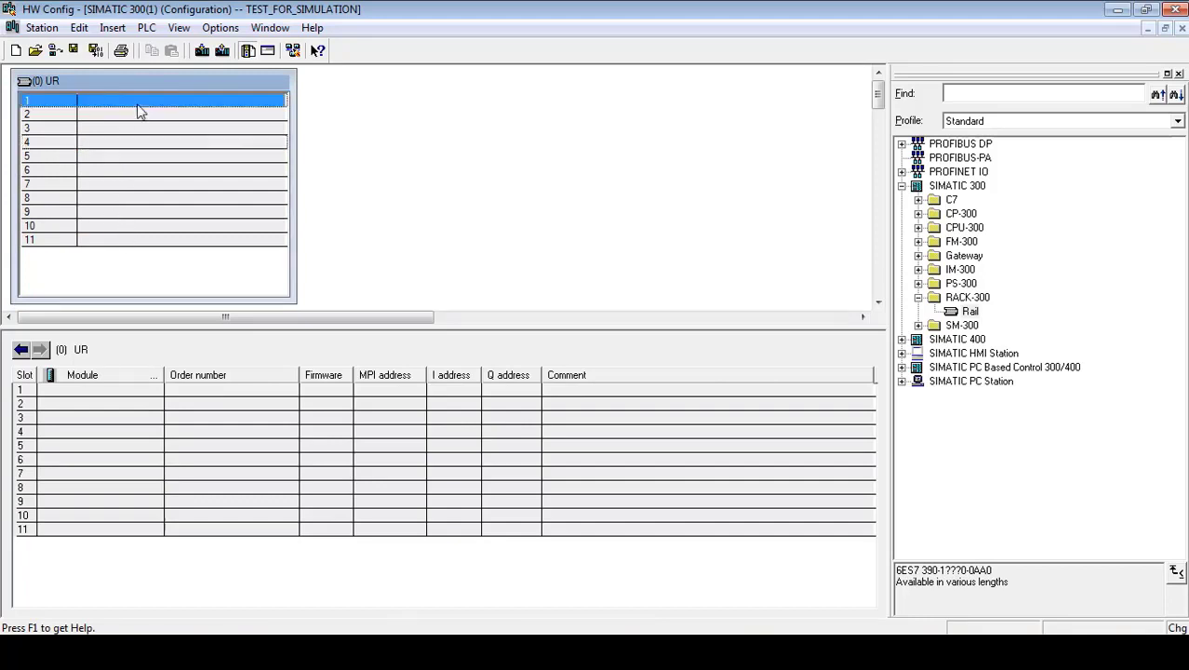
click(151, 198)
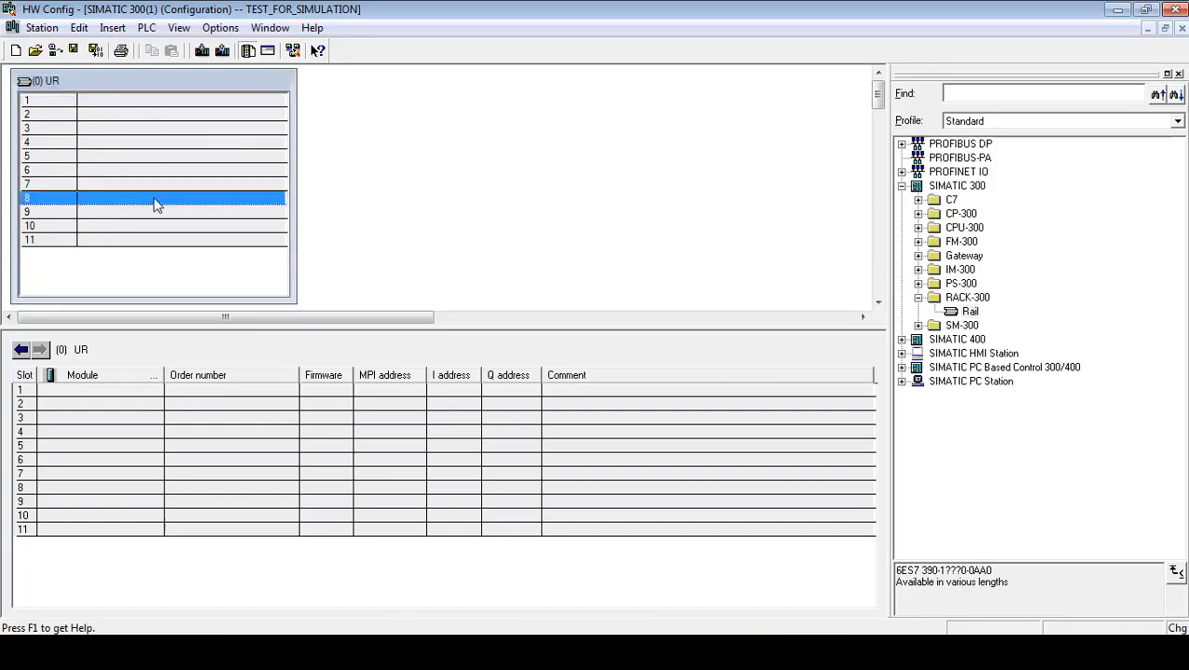
click(123, 107)
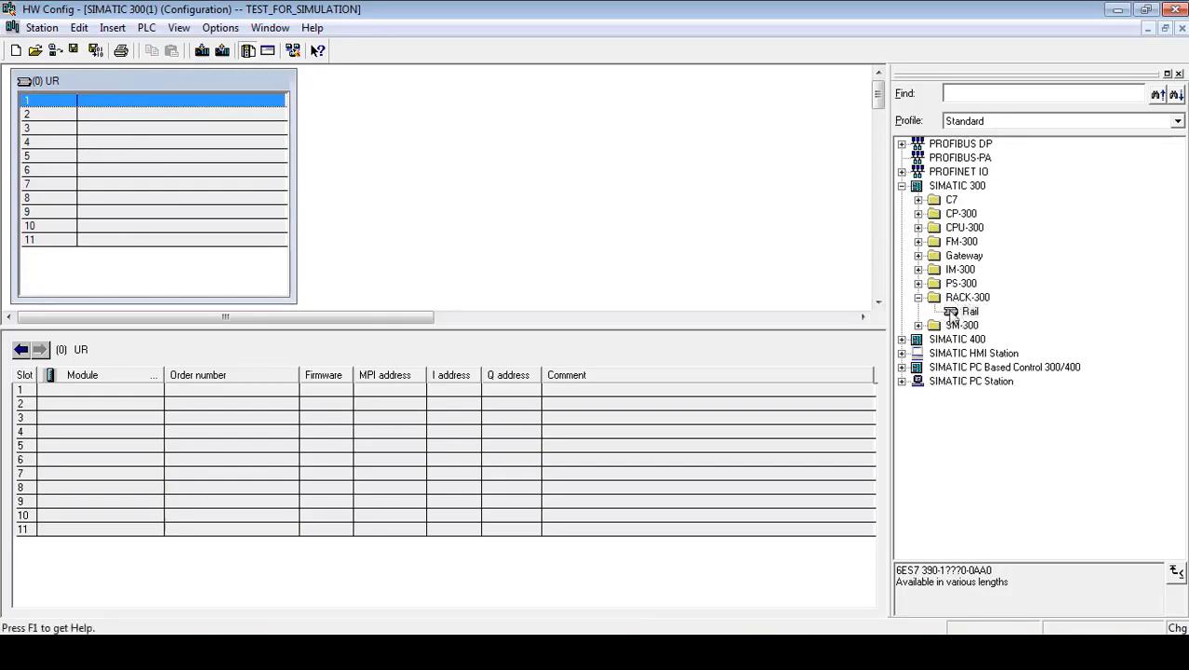
click(918, 298)
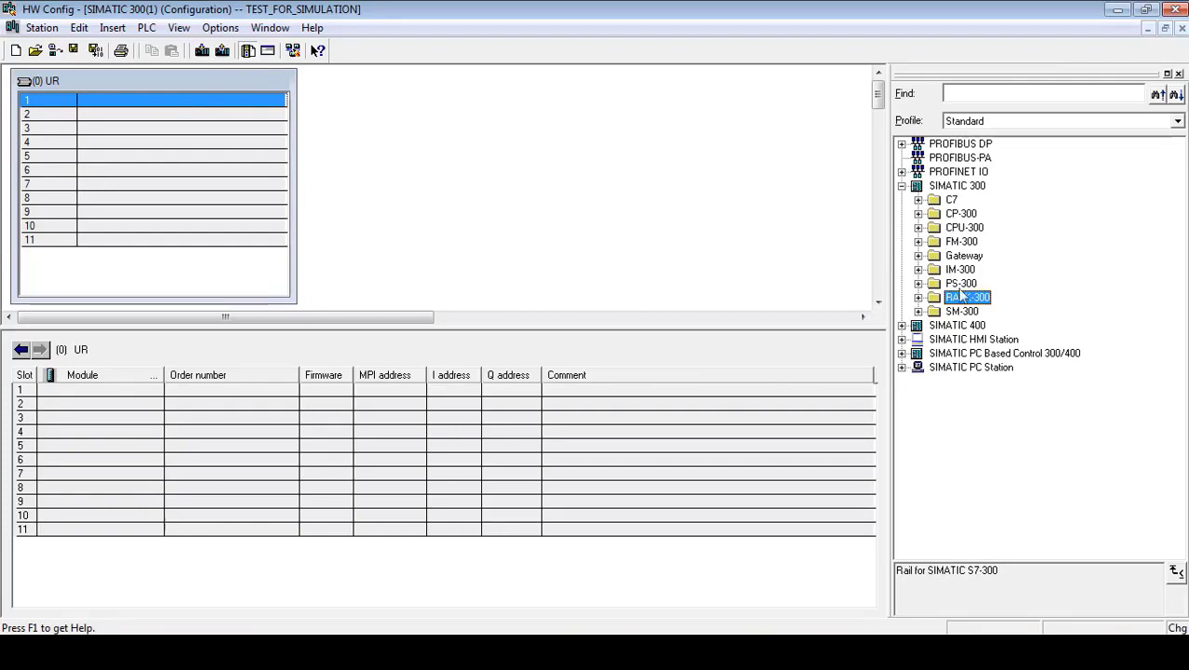
click(919, 284)
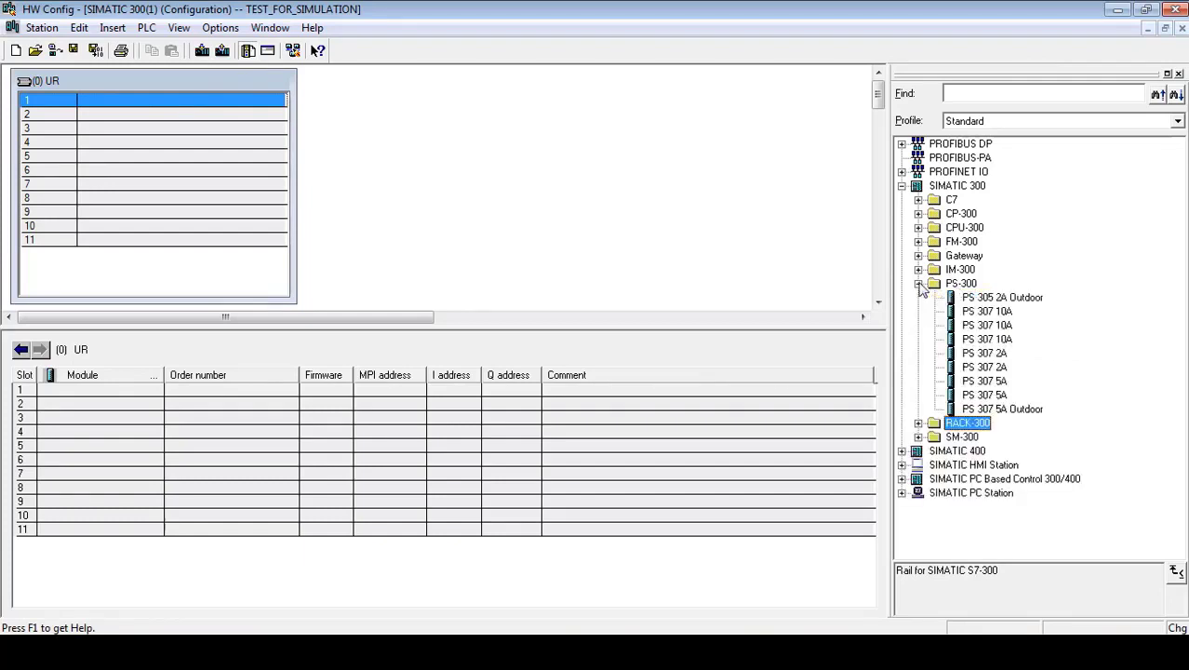
- Go through the power supplies in the PS-300 folder to examine their order numbers, supply voltages and current ratings
click(964, 297)
click(968, 310)
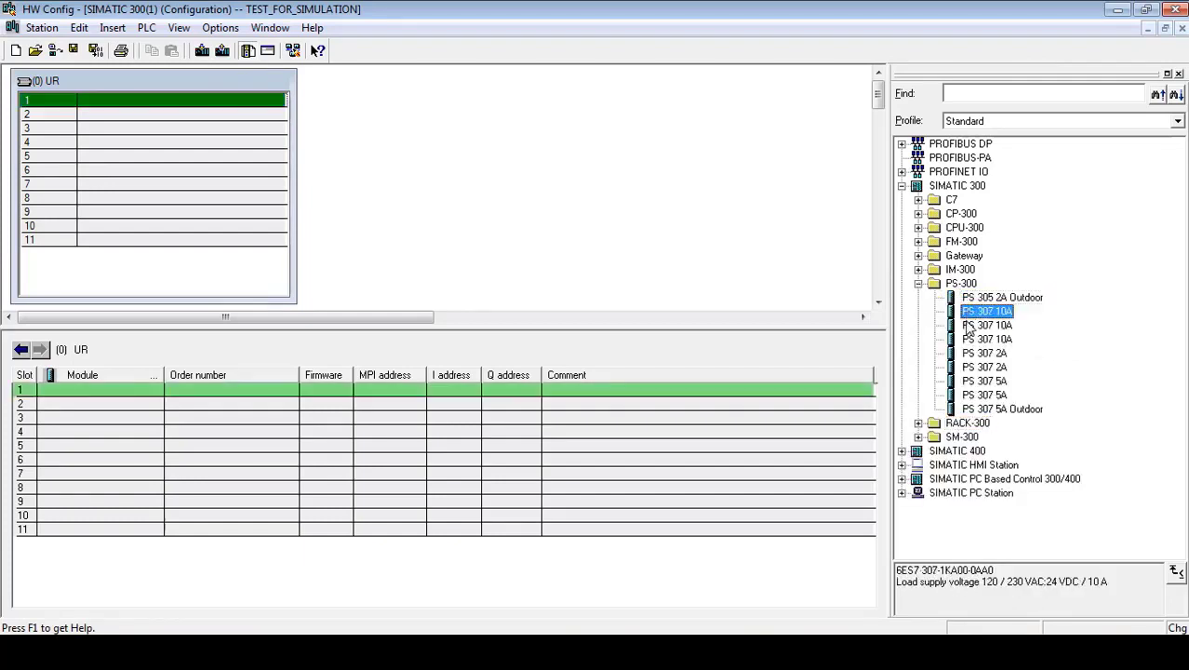
click(970, 325)
click(968, 339)
click(967, 353)
click(967, 367)
click(968, 381)
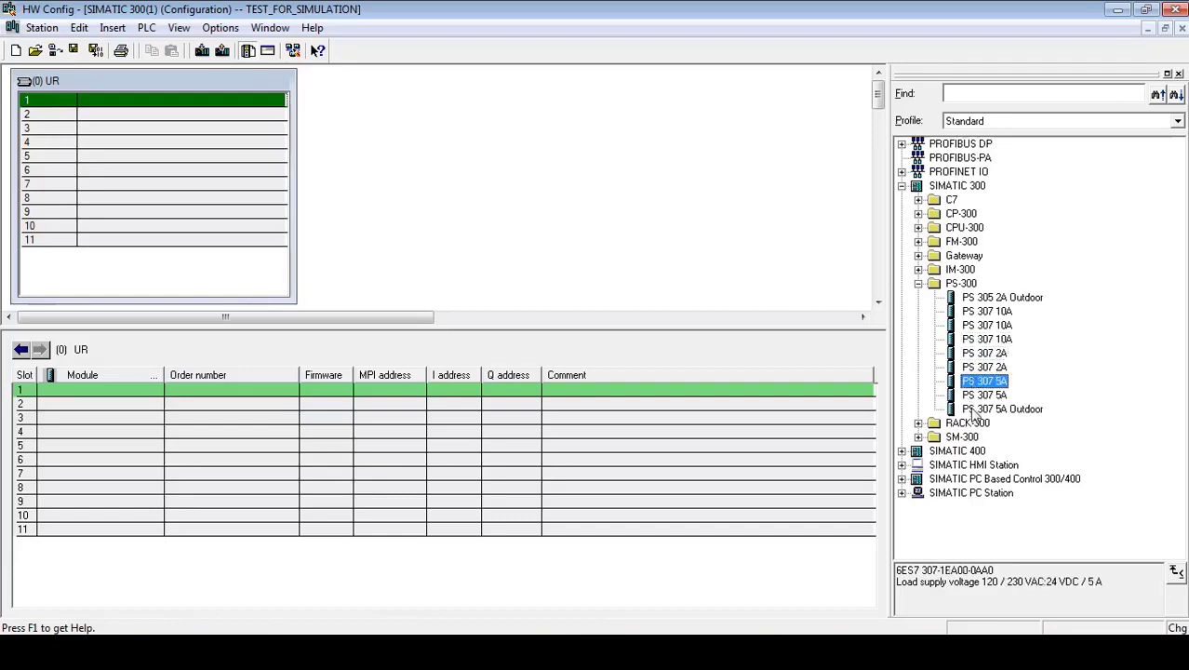
click(970, 408)
click(969, 394)
click(969, 381)
click(967, 367)
click(968, 352)
click(968, 339)
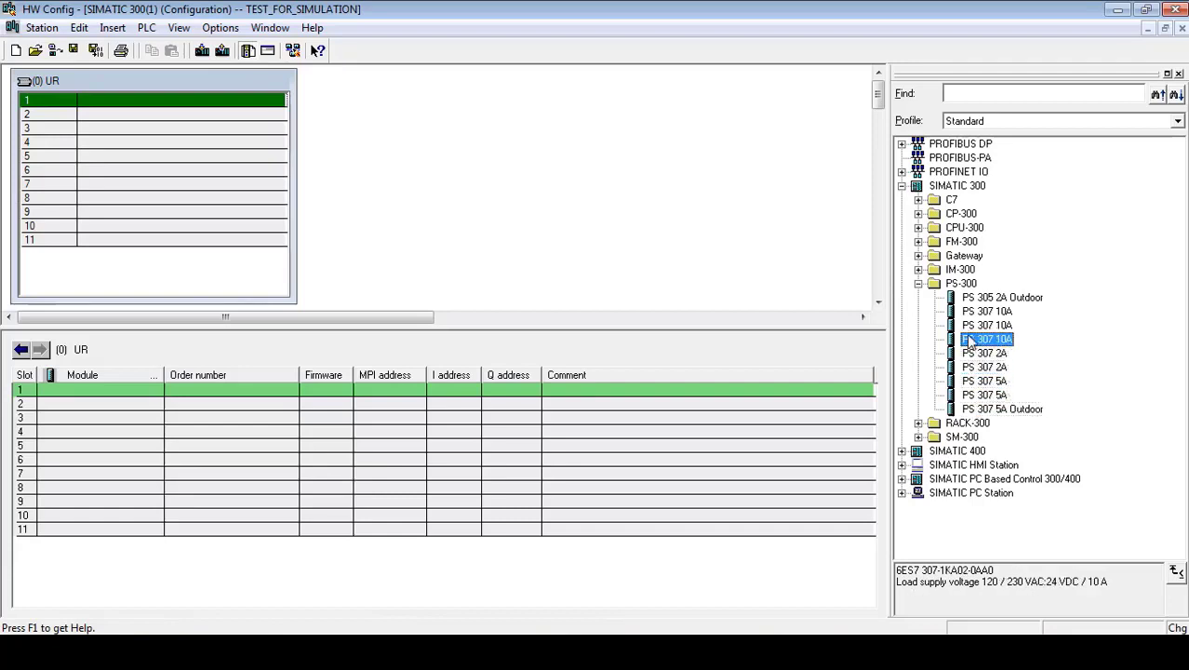
click(967, 324)
click(968, 312)
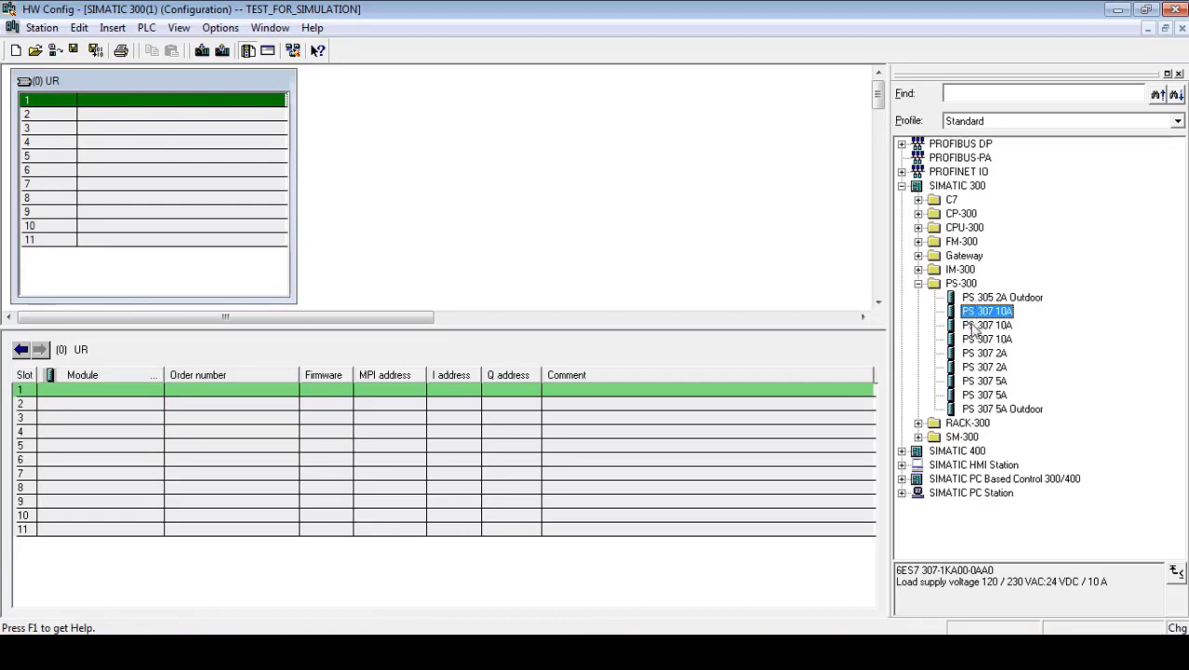
click(967, 325)
click(968, 339)
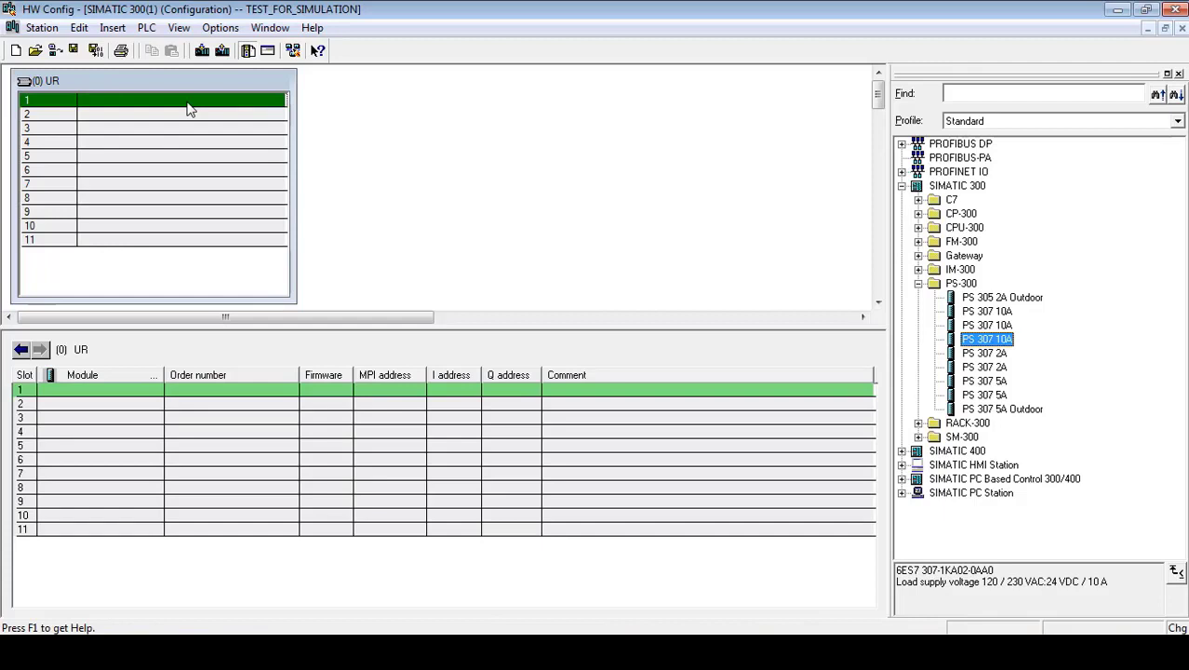
- Examine slots 9 and 5 against the highlighted slot 1 and return the rack selection to slot 1
click(140, 213)
click(137, 158)
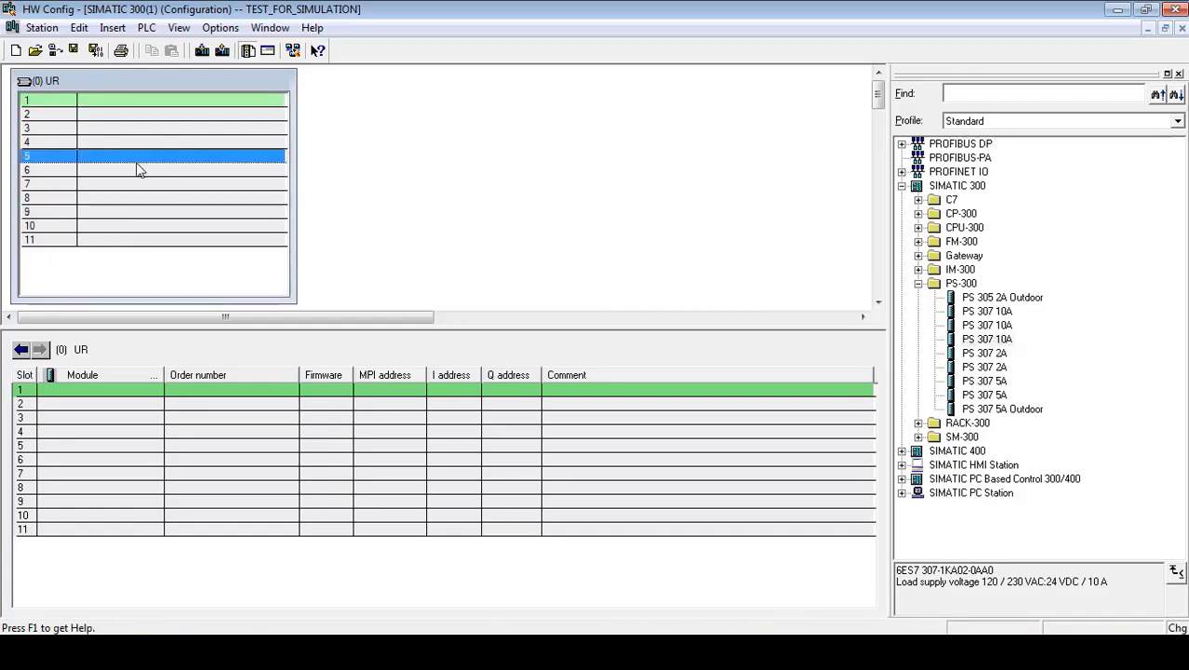
click(108, 106)
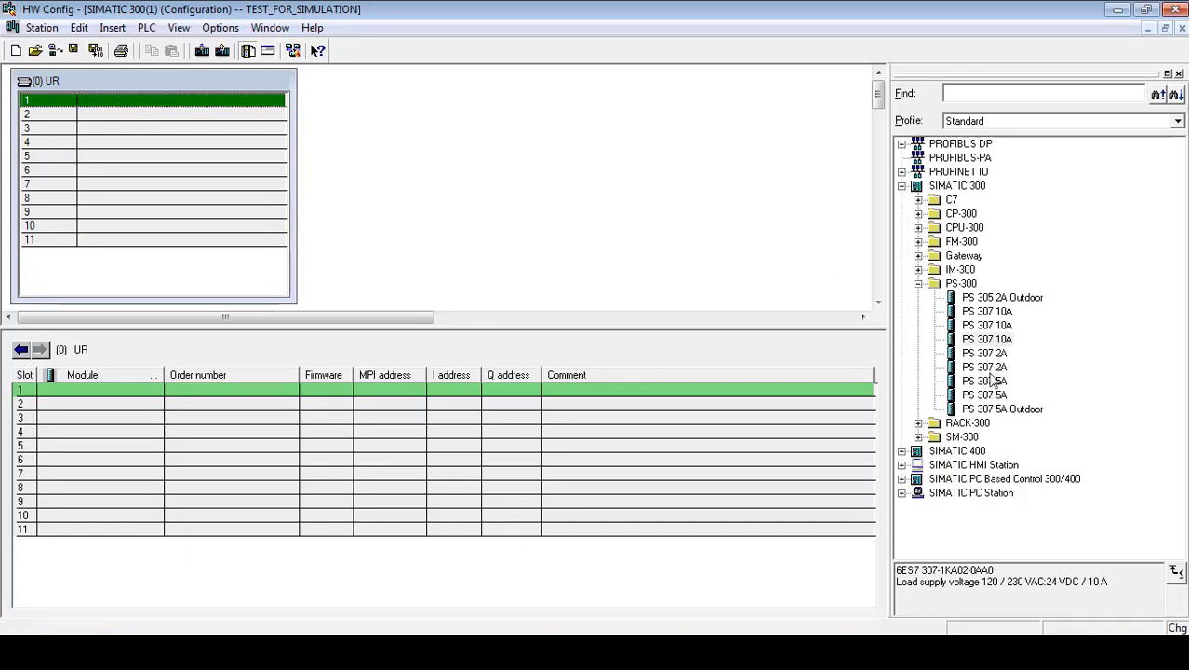
- Alternate between the two PS 307 2A power supplies in the catalog to compare their descriptions
click(982, 354)
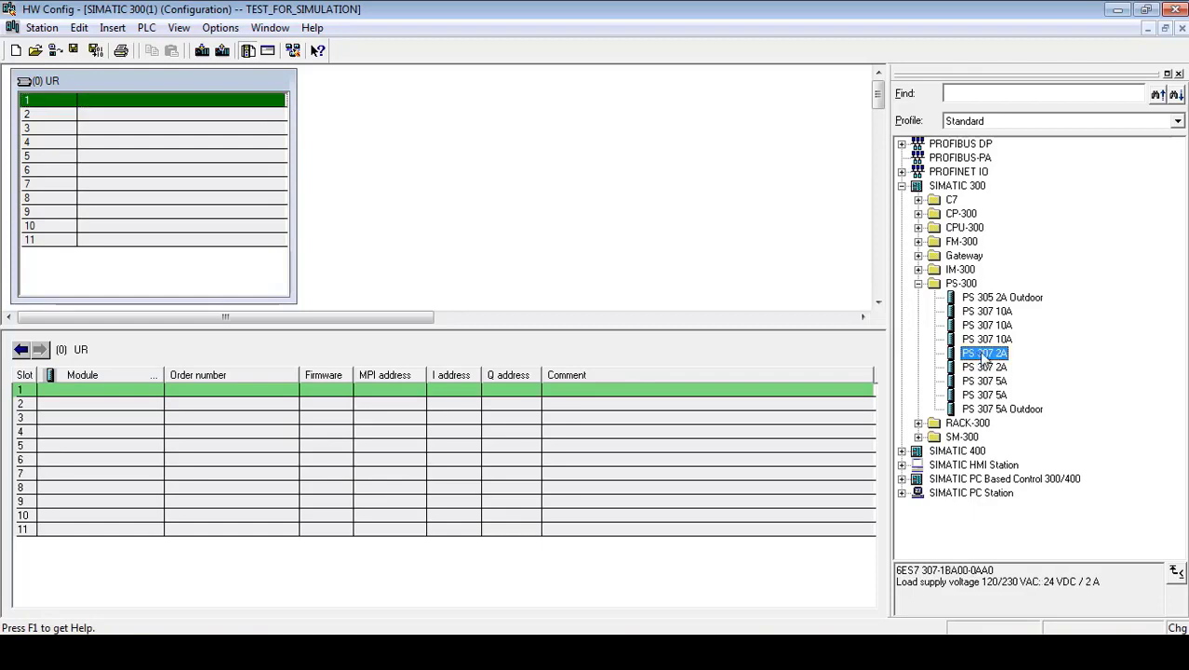
click(977, 368)
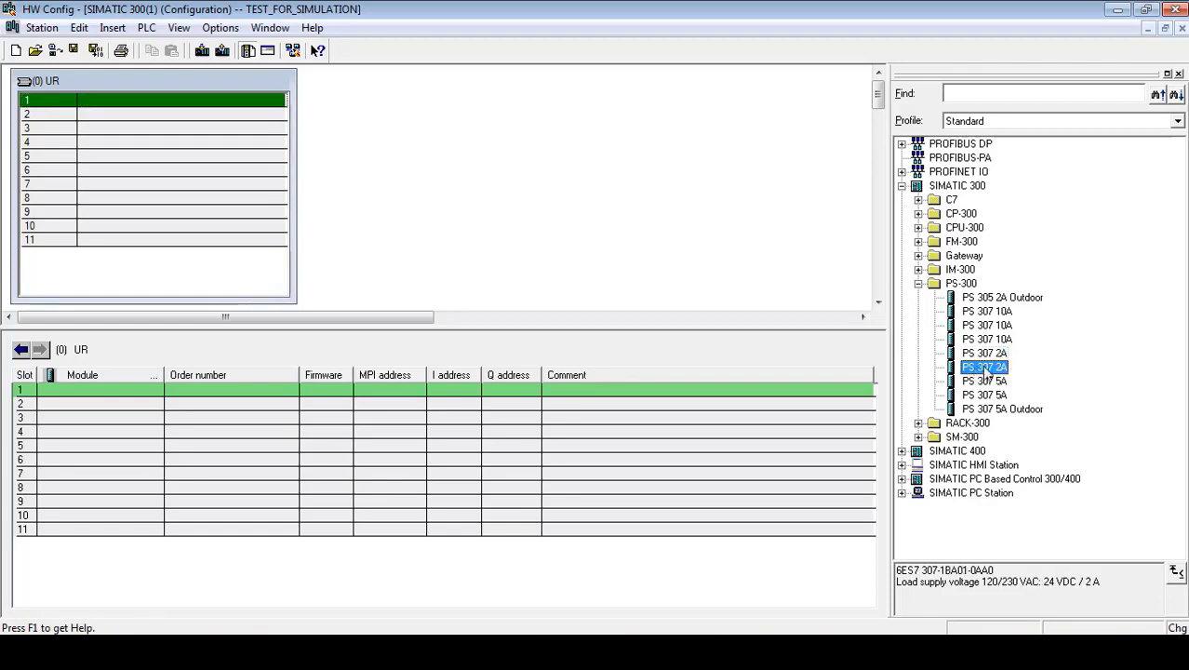
click(984, 354)
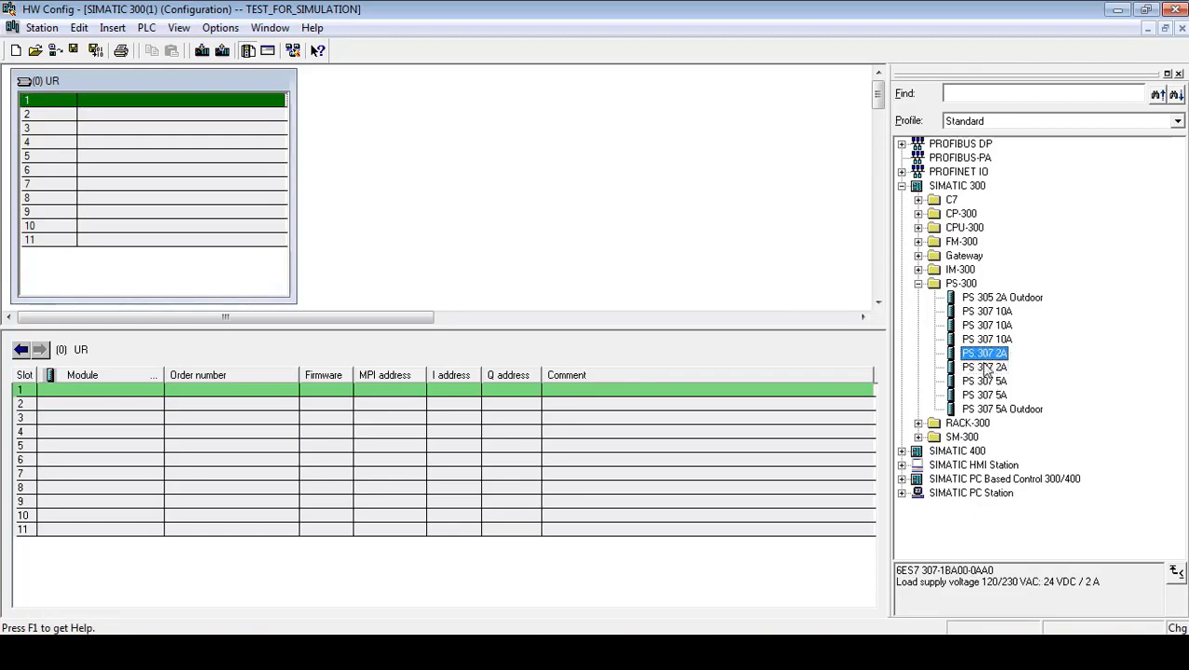
click(982, 367)
click(982, 354)
click(982, 368)
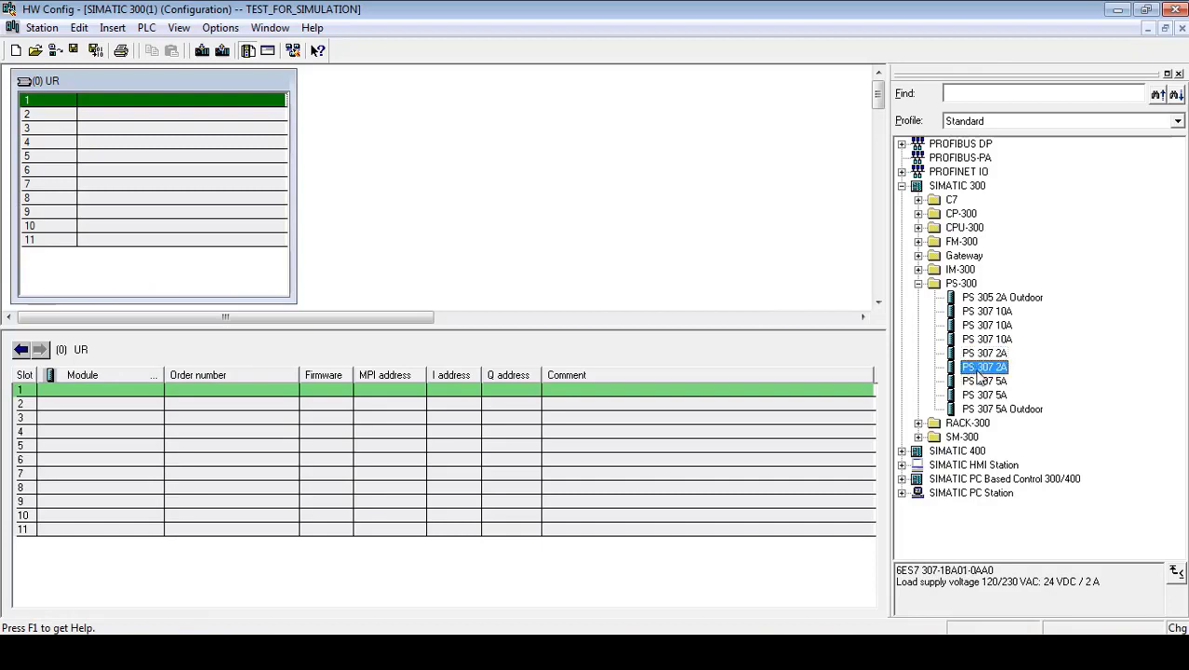
click(982, 354)
click(982, 366)
click(981, 355)
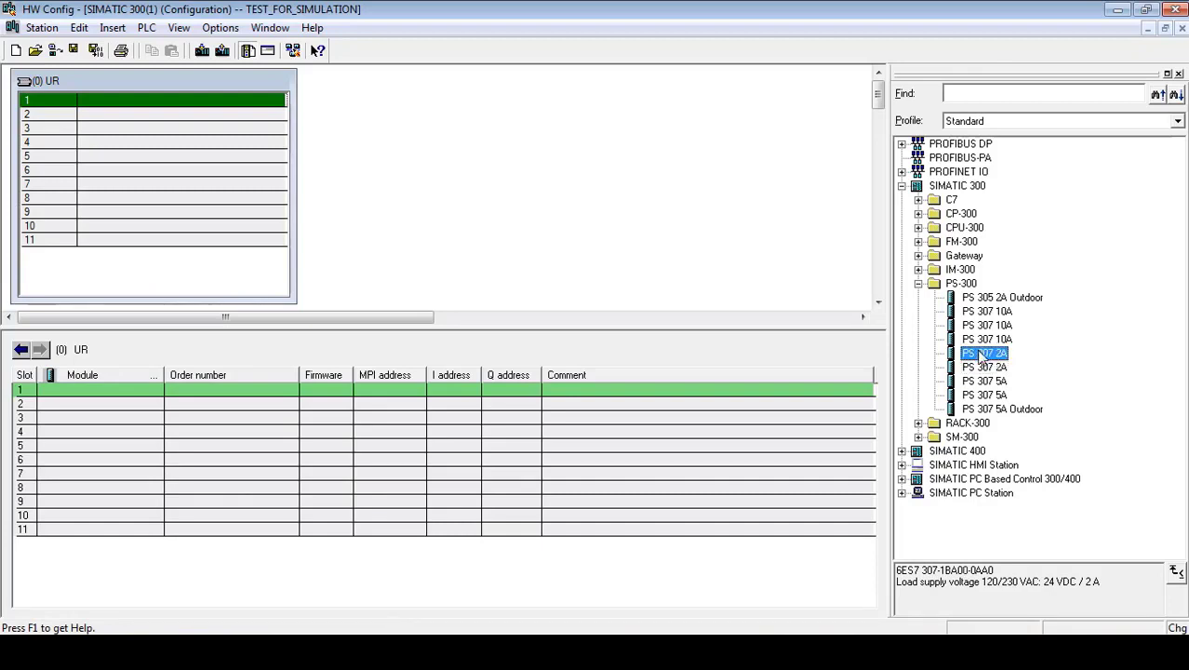
click(982, 368)
click(982, 353)
click(981, 368)
click(981, 354)
- Highlight the order number in the description of the first PS 307 2A power supply to examine it
click(901, 569)
drag(900, 569, 994, 570)
click(1011, 570)
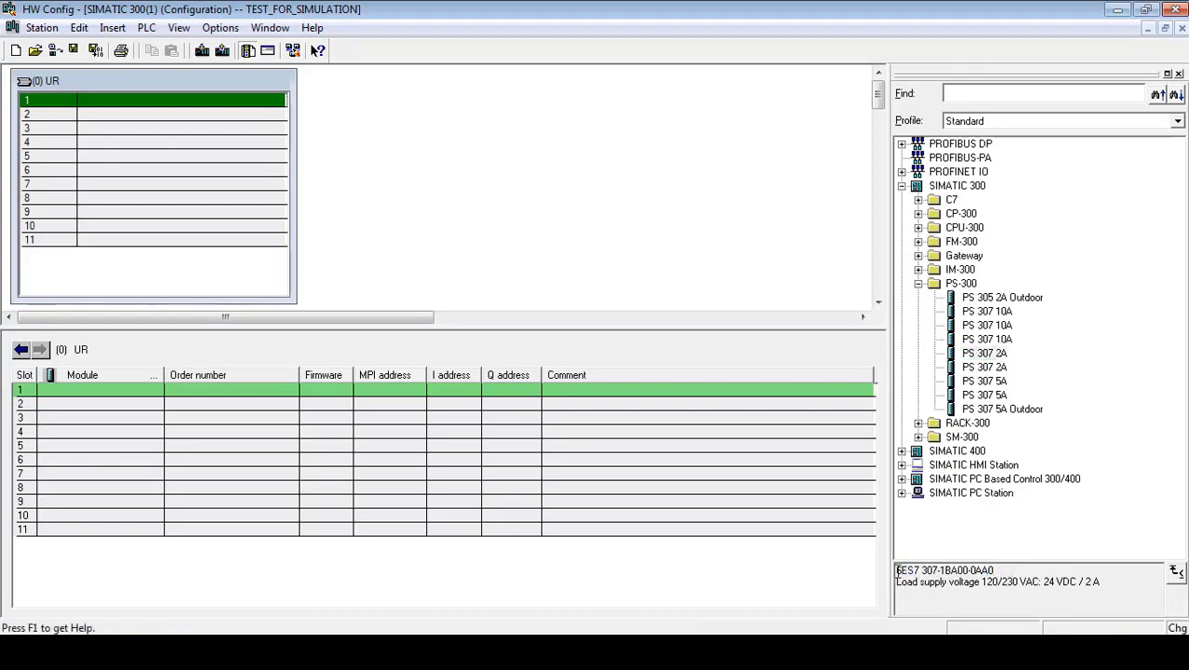
drag(900, 569, 1008, 569)
click(1009, 570)
click(982, 355)
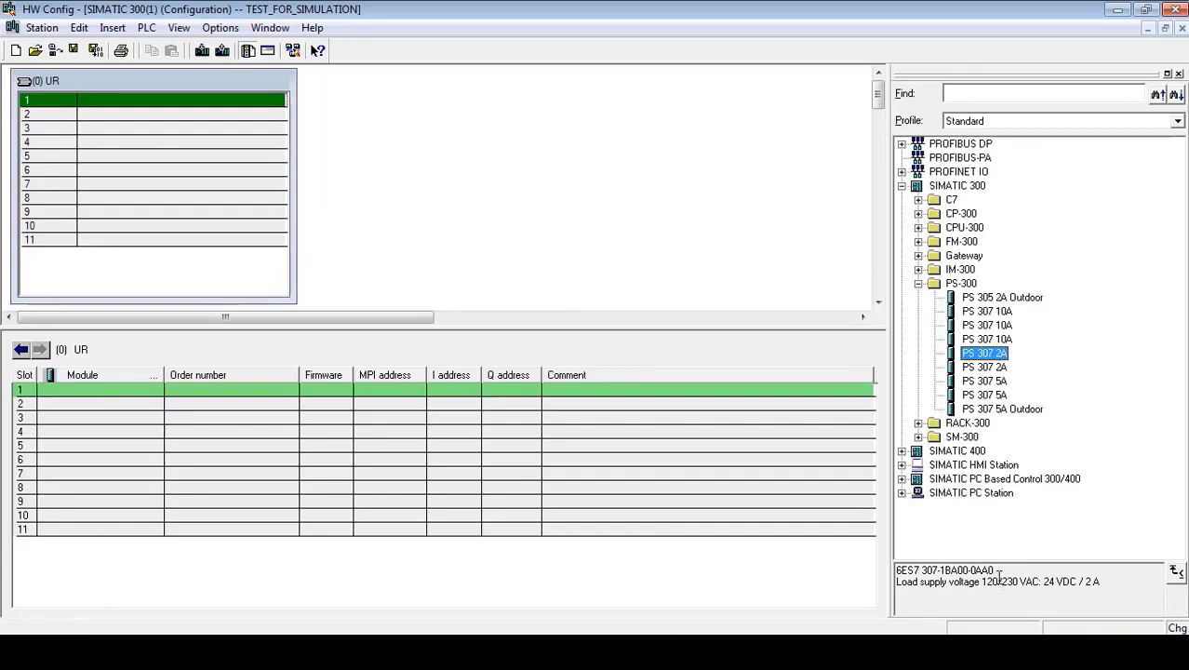
drag(998, 571, 893, 571)
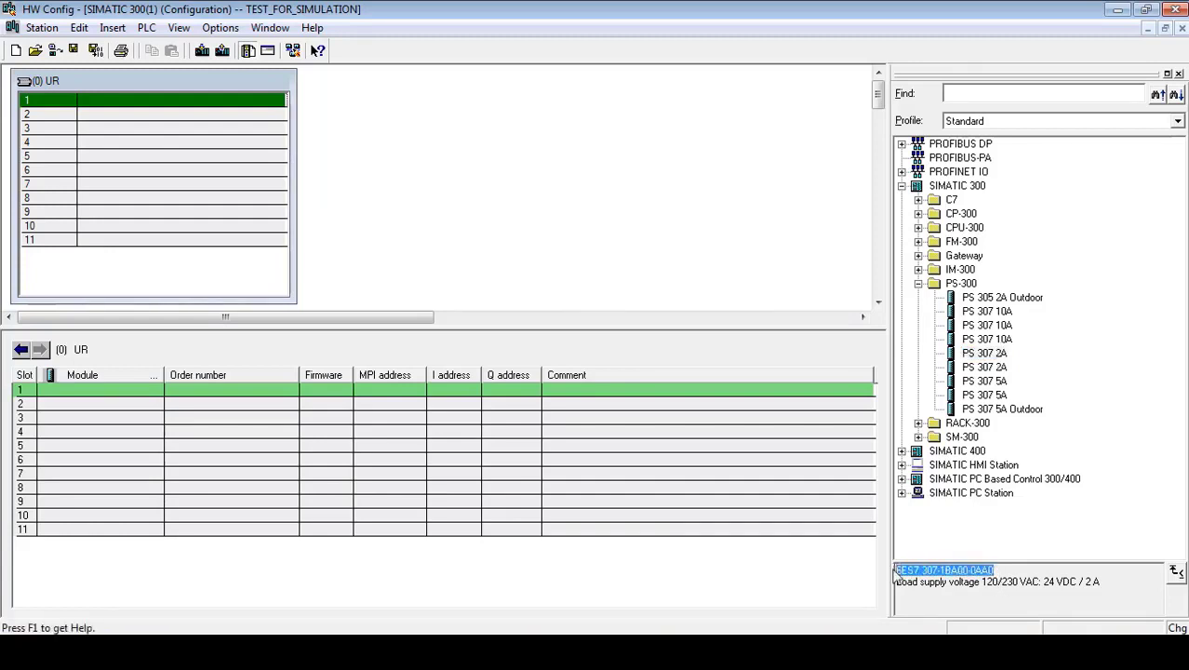
- Compare the order number of the second PS 307 2A with the first one's, leaving the second entry selected
click(985, 369)
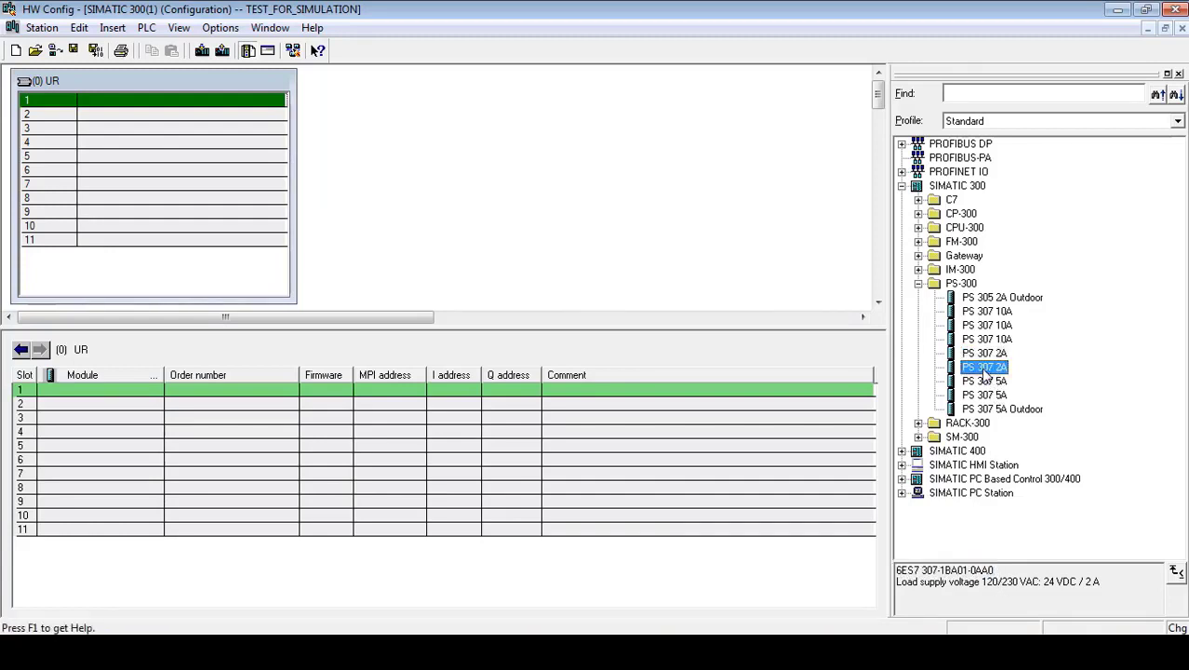
click(966, 577)
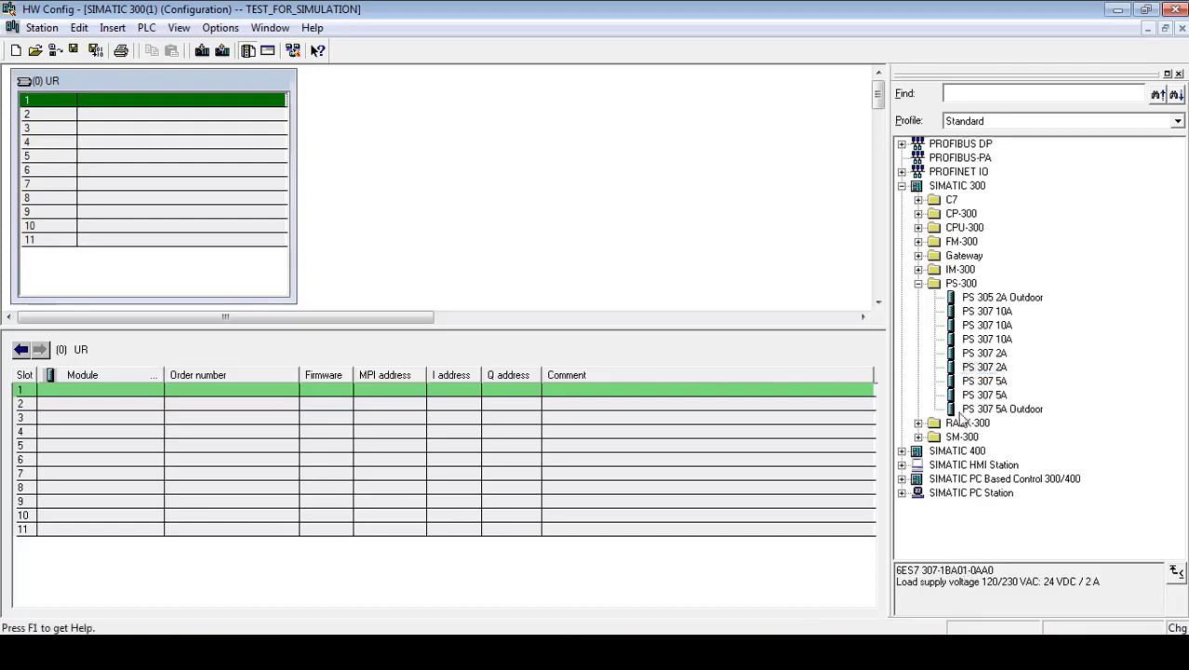
click(971, 355)
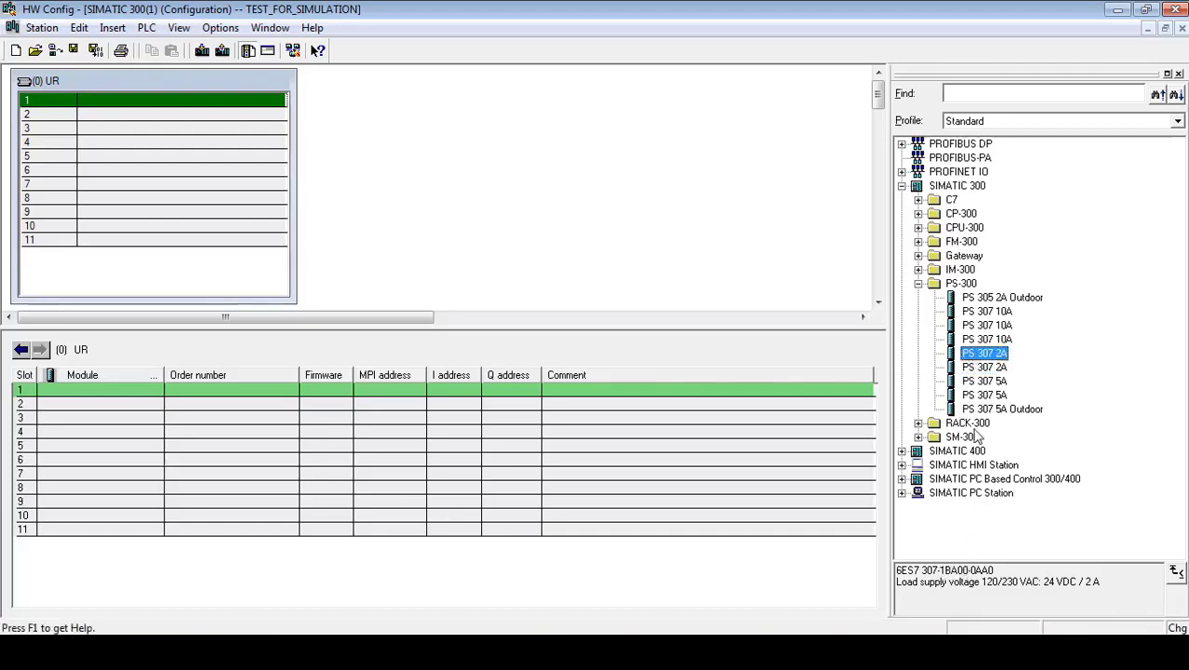
click(986, 367)
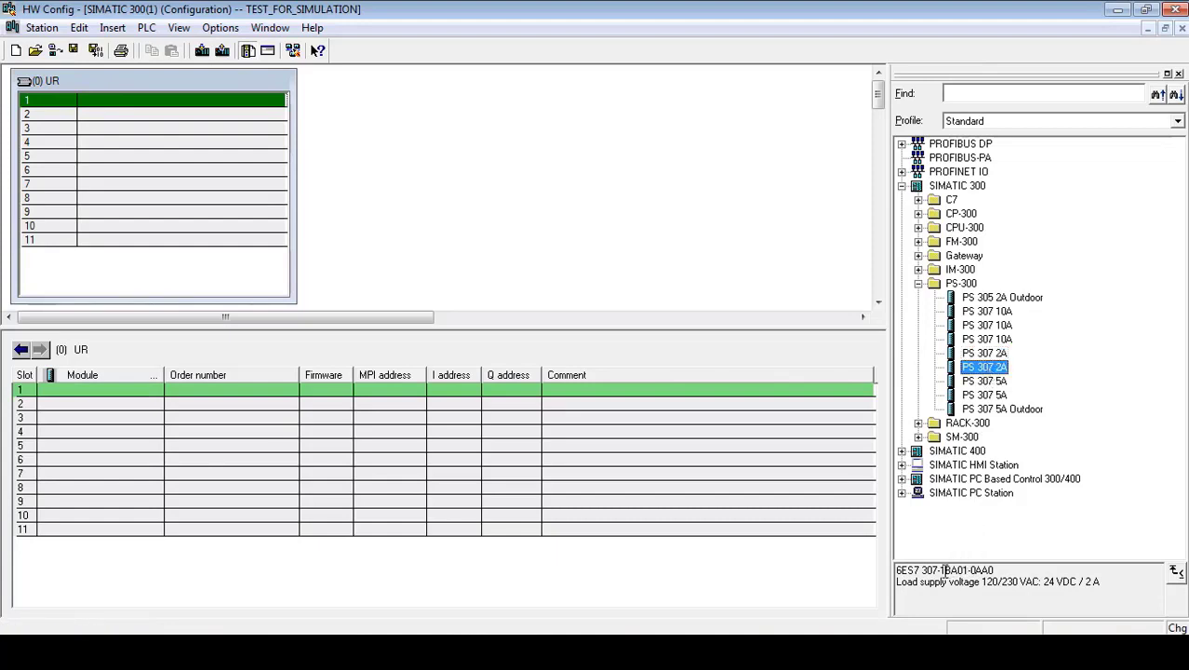
click(983, 355)
click(982, 368)
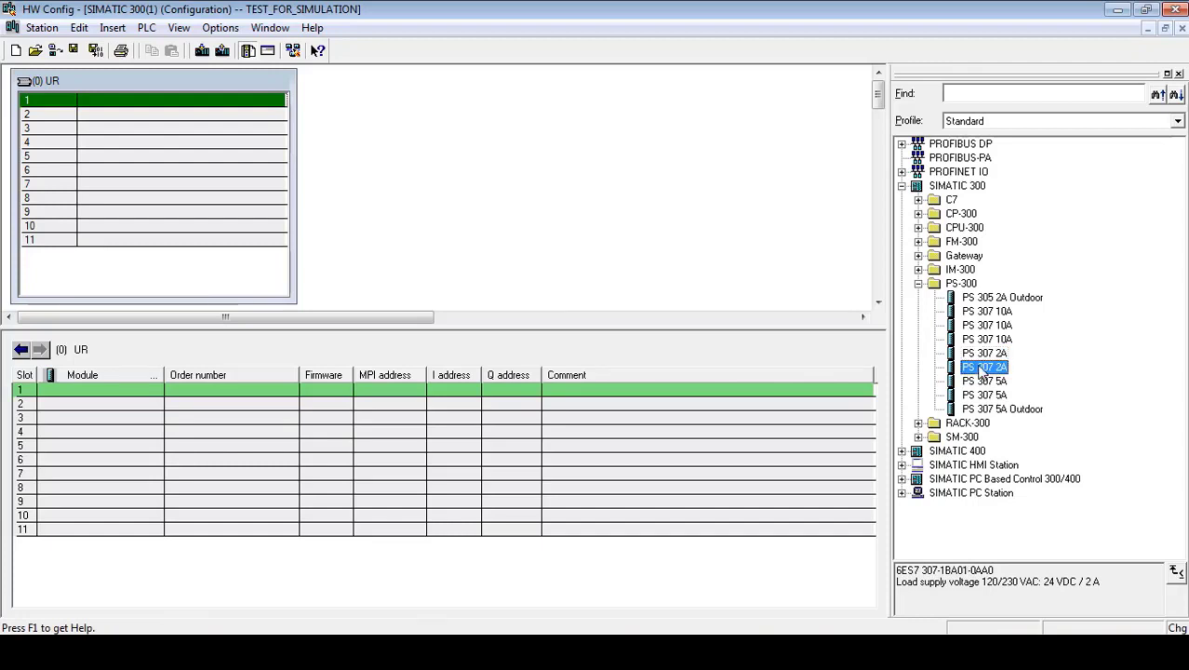
- Insert the PS 307 2A power supply 6ES7 307-1BA00-0AA0 in slot 1 of the rack and collapse the PS-300 folder
double_click(982, 355)
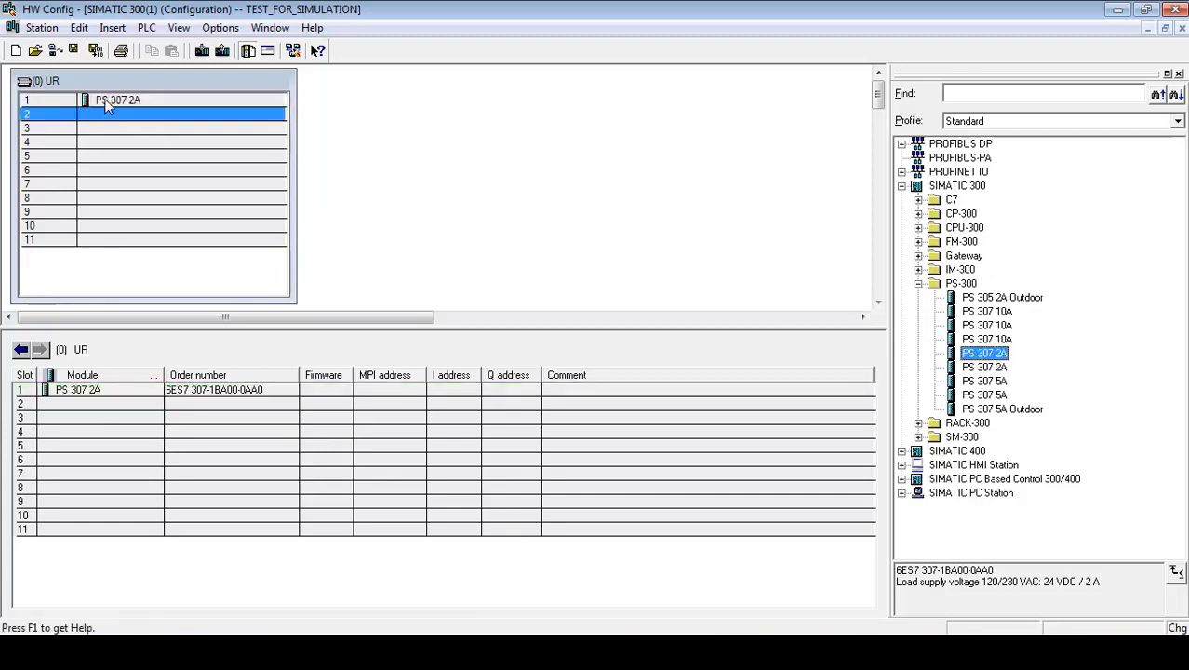
click(107, 102)
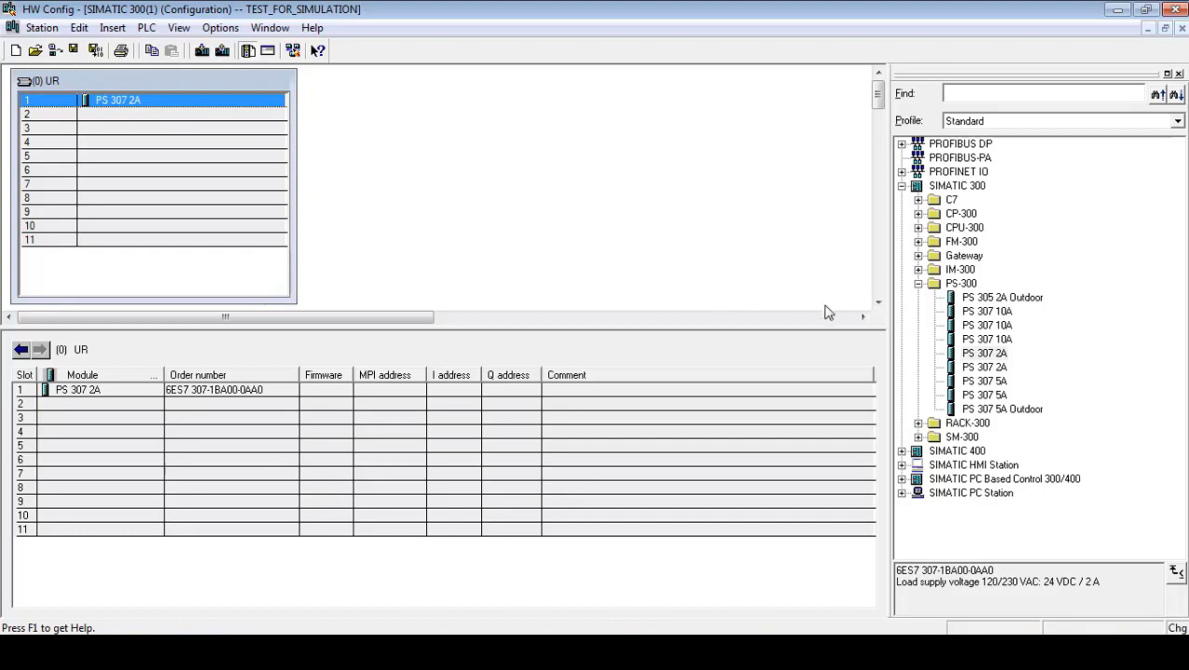
click(919, 284)
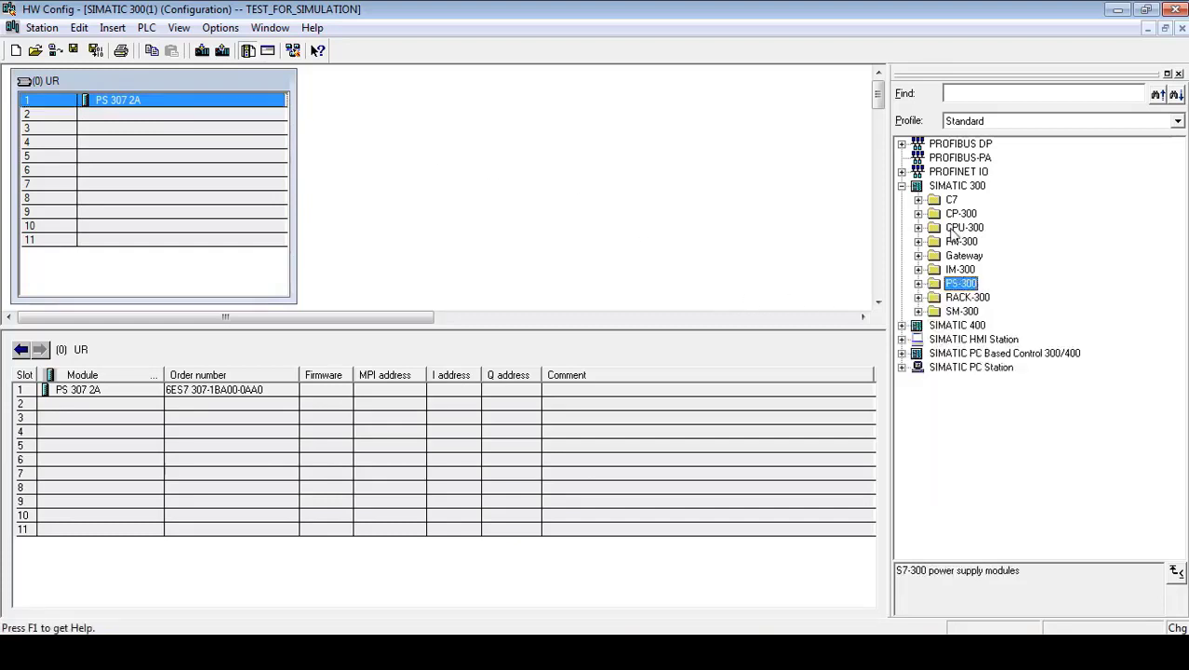
- Select slot 2 of the rack and expand the CPU-300 folder in the hardware catalog
click(103, 115)
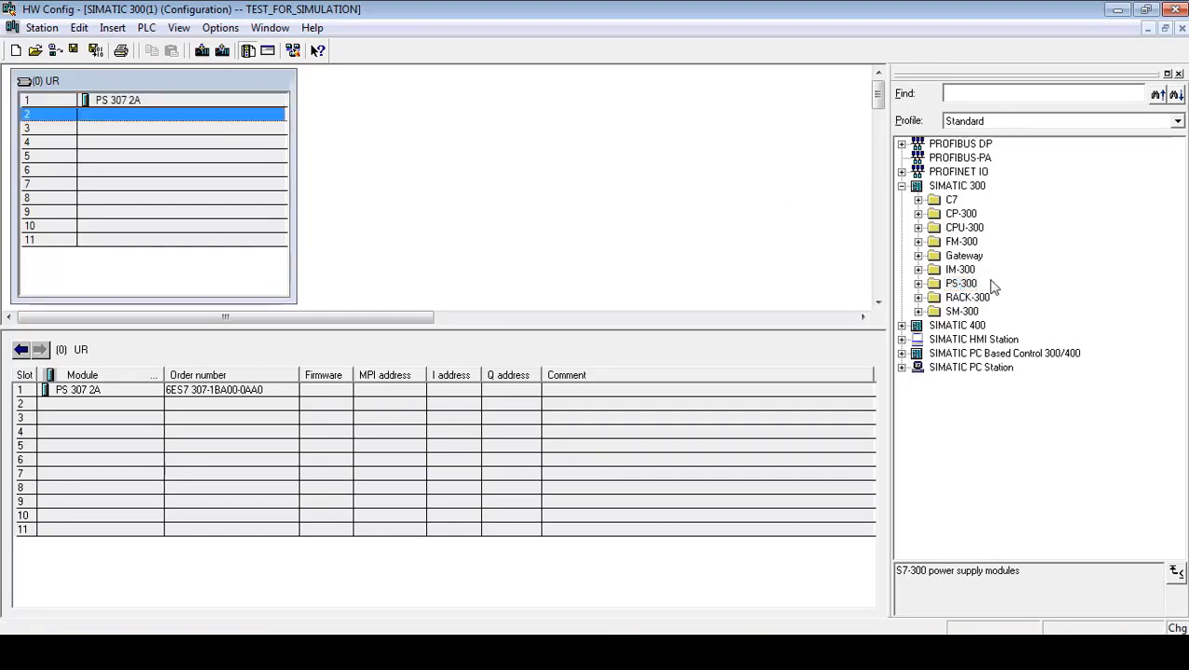
click(961, 228)
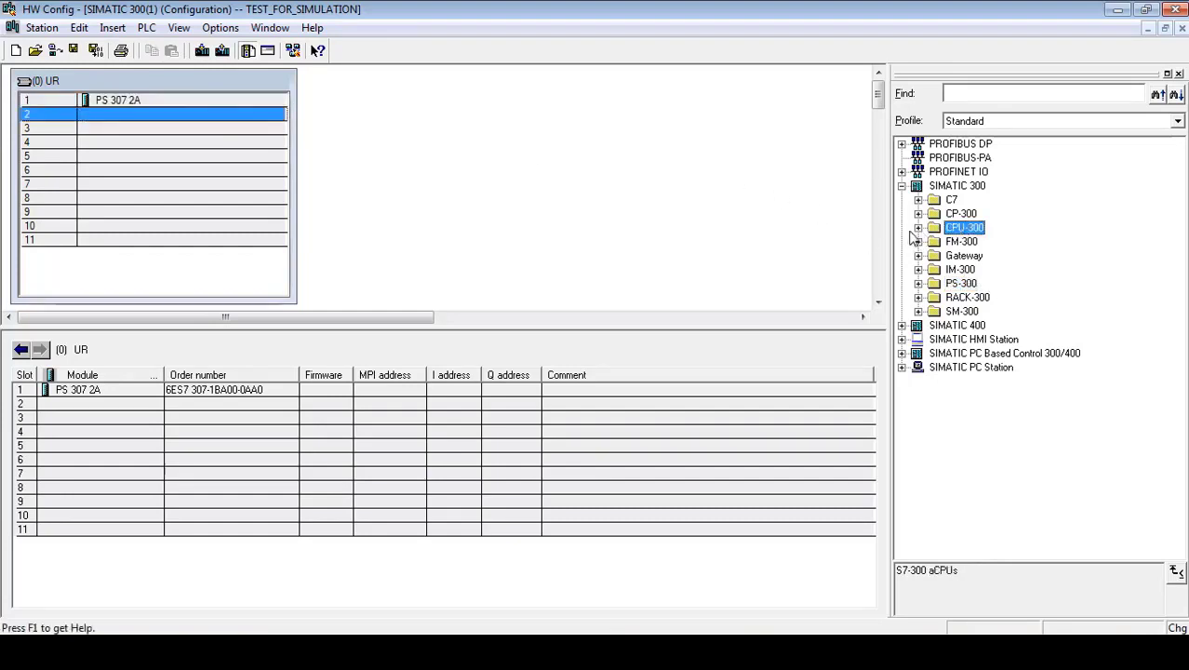
click(919, 228)
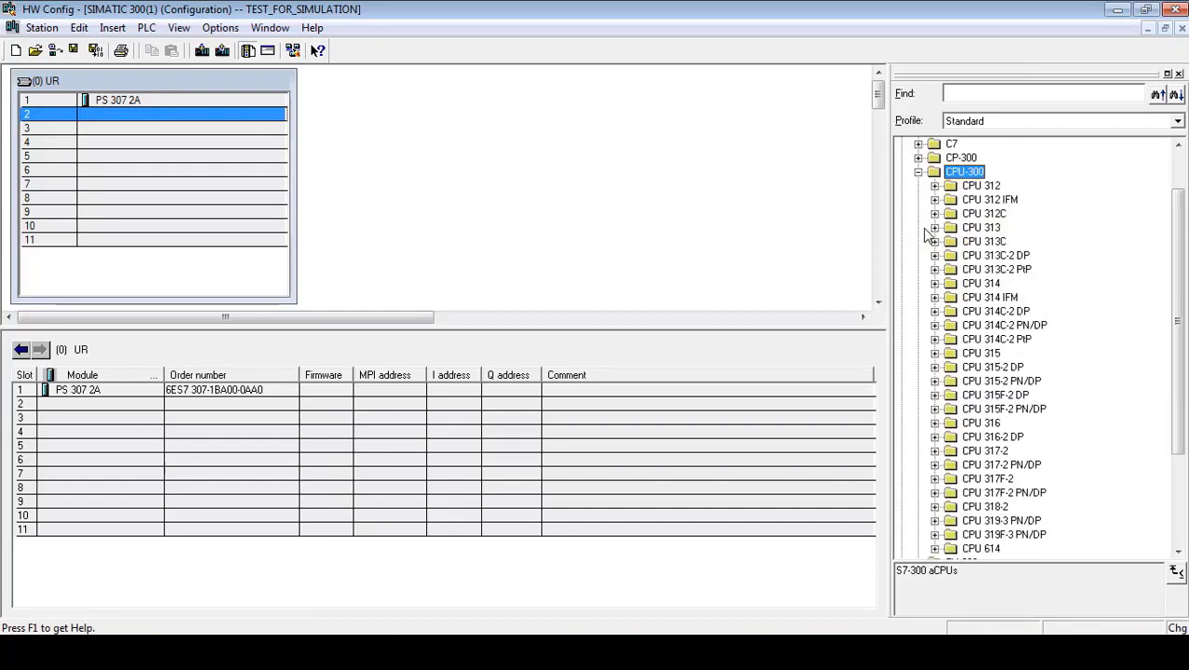
- Examine the CPU-300 families in the catalog from CPU 312 down to CPU 315F-2 PN/DP
click(973, 189)
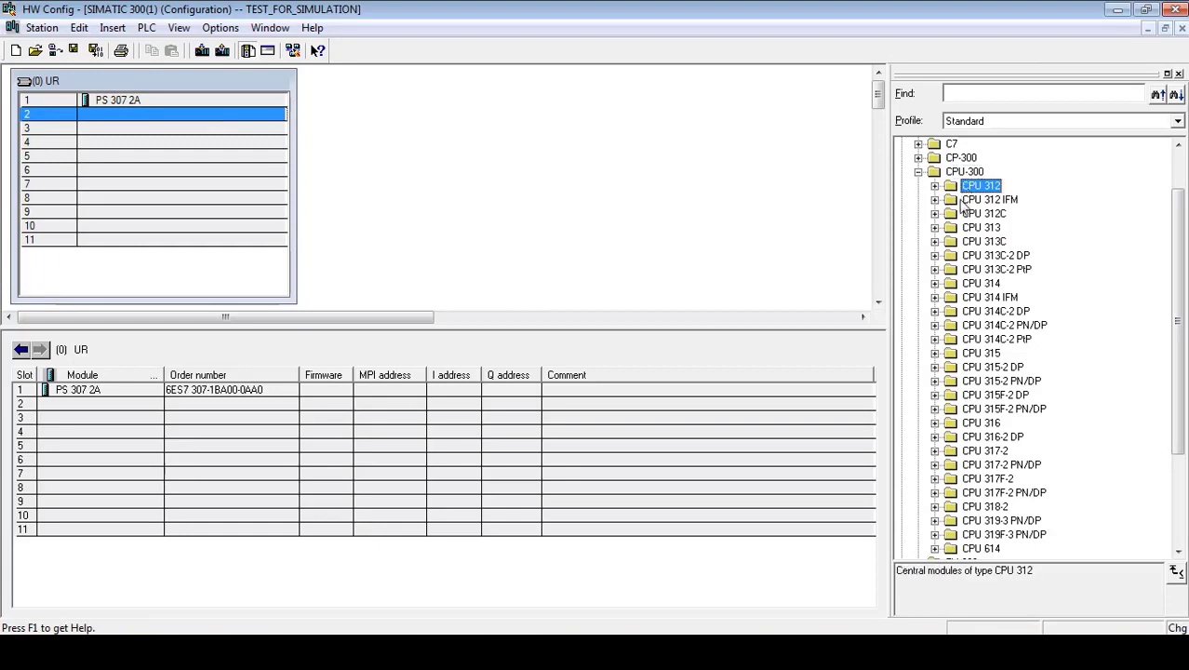
click(962, 199)
click(956, 173)
click(964, 189)
click(964, 200)
click(964, 214)
click(964, 228)
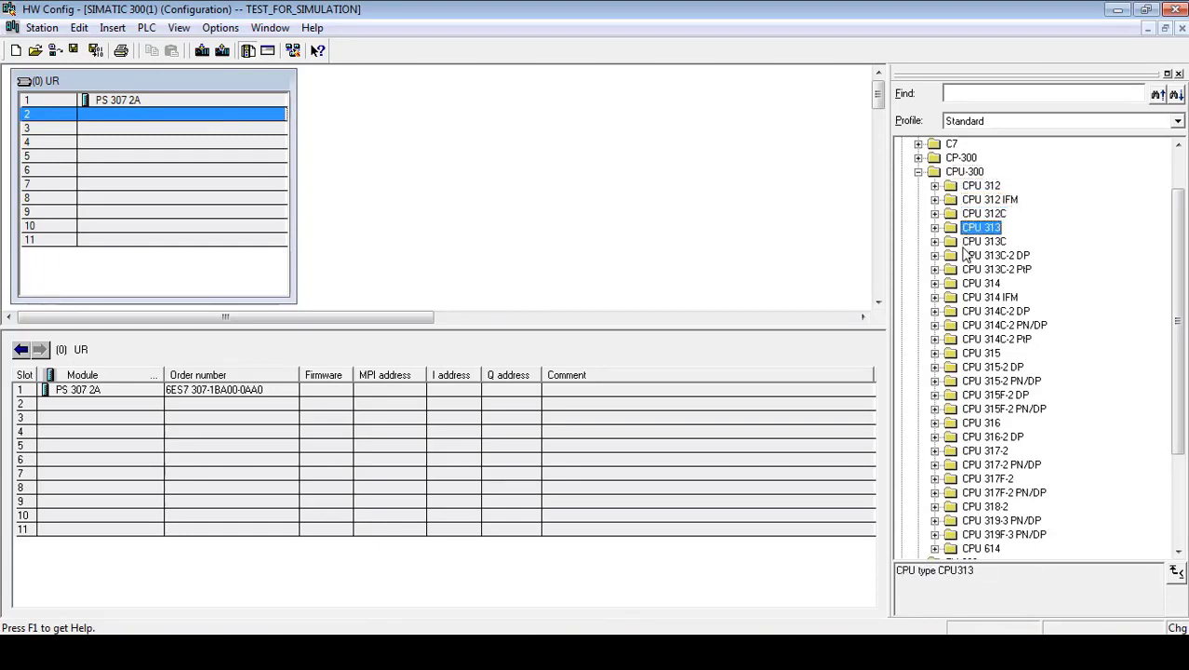
click(964, 242)
click(963, 270)
click(964, 283)
click(965, 312)
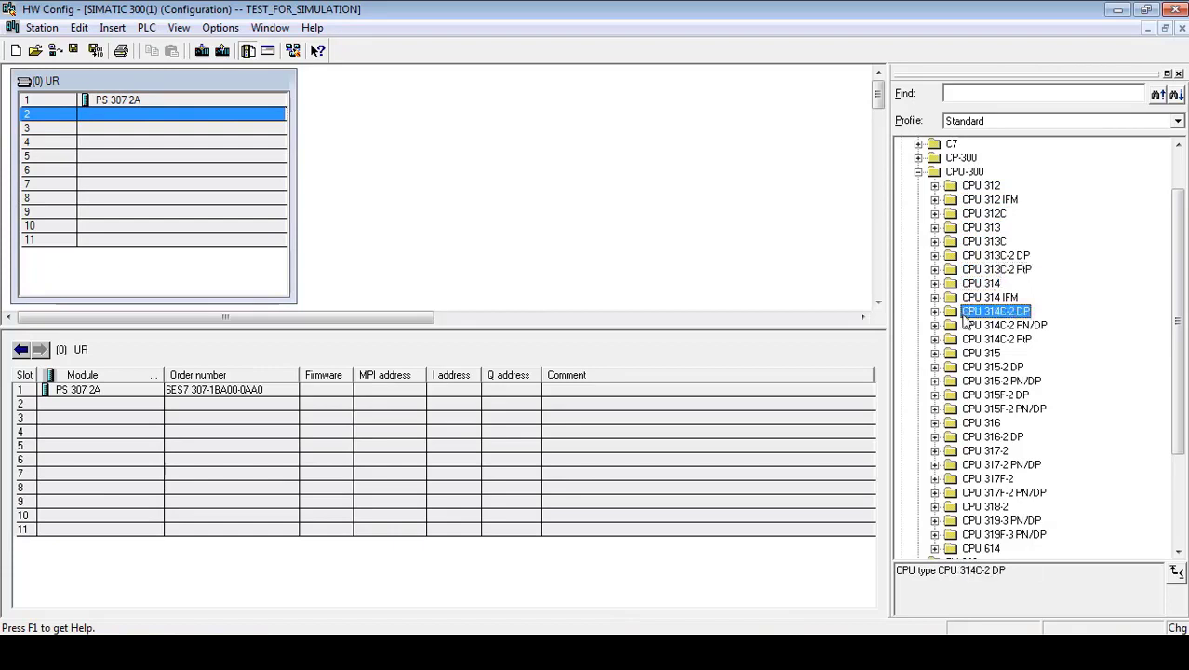
click(964, 324)
click(963, 352)
click(964, 380)
click(964, 409)
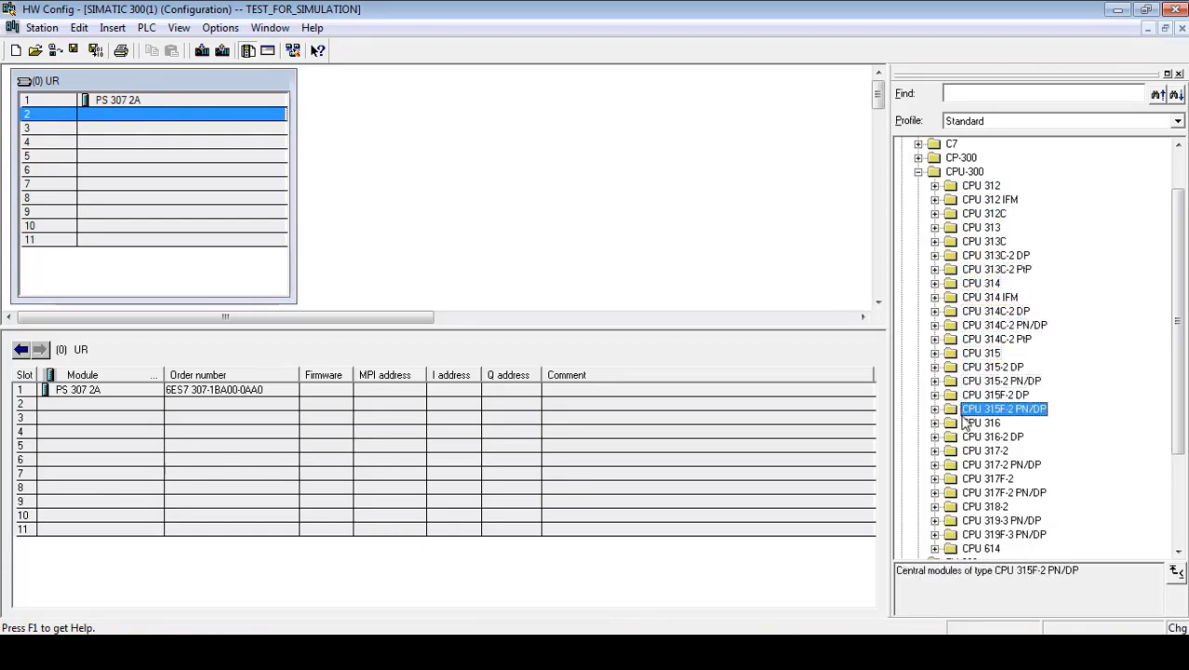
- Review the CPU families back up from CPU 316 to CPU 313C-2 DP
click(964, 422)
click(964, 381)
click(962, 352)
click(959, 340)
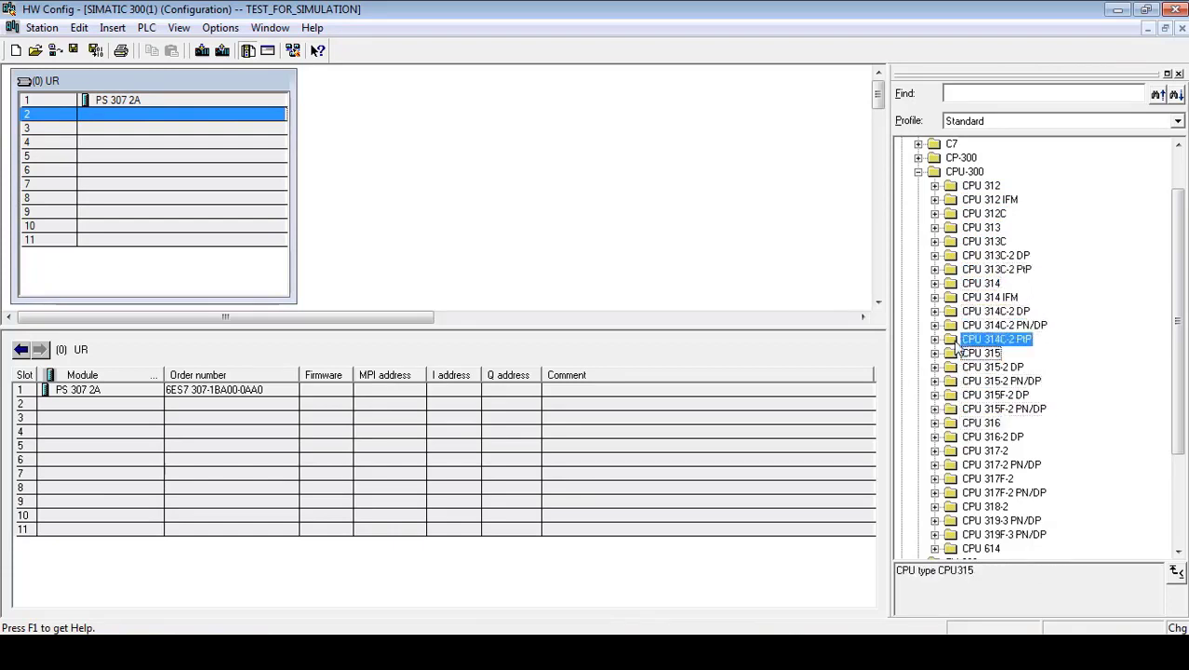
click(958, 325)
click(958, 310)
click(956, 296)
click(953, 283)
click(951, 269)
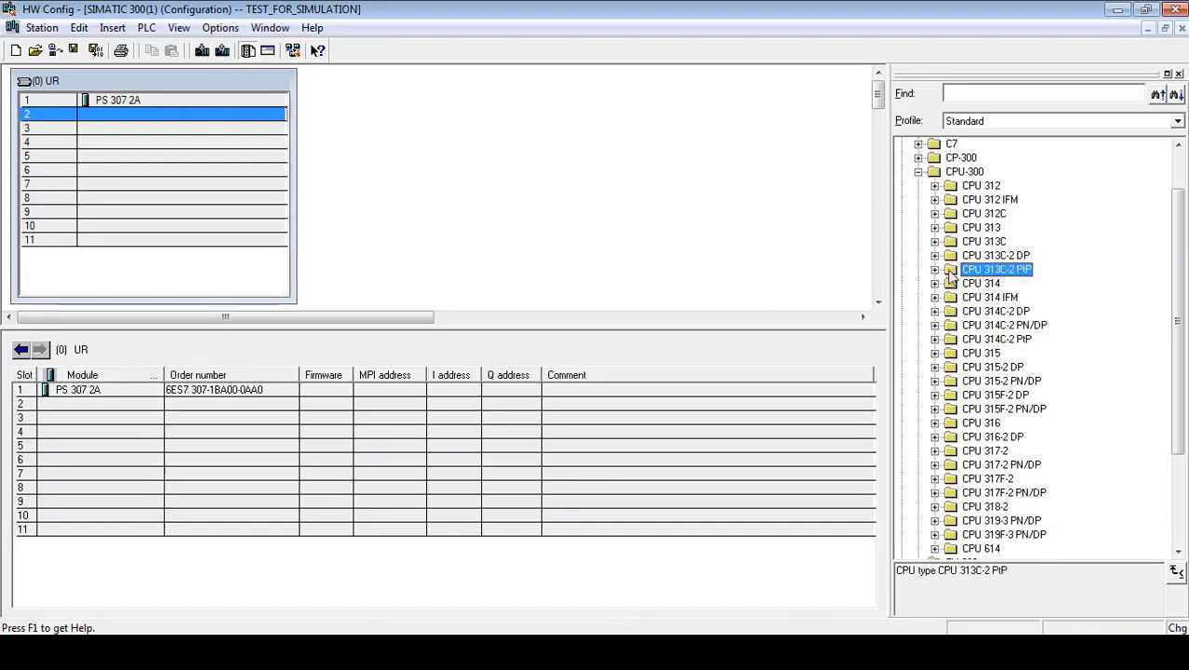
click(950, 257)
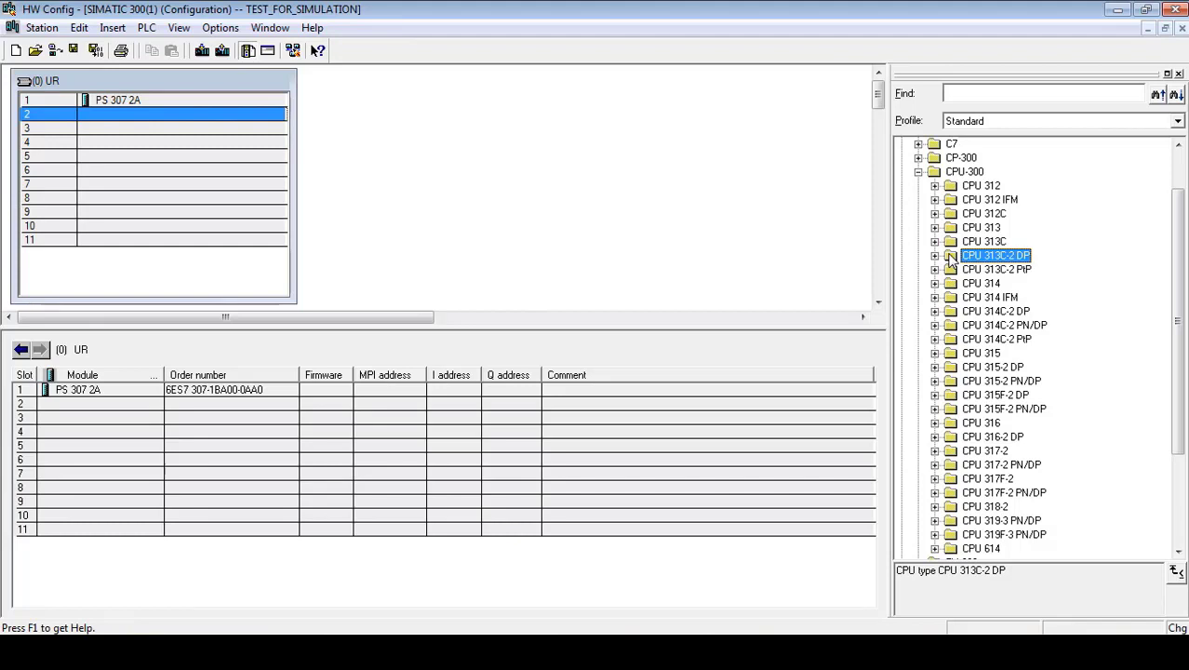
- Compare the descriptions of the CPU 312, 312 IFM, 312C, 313 and 313C families
click(950, 243)
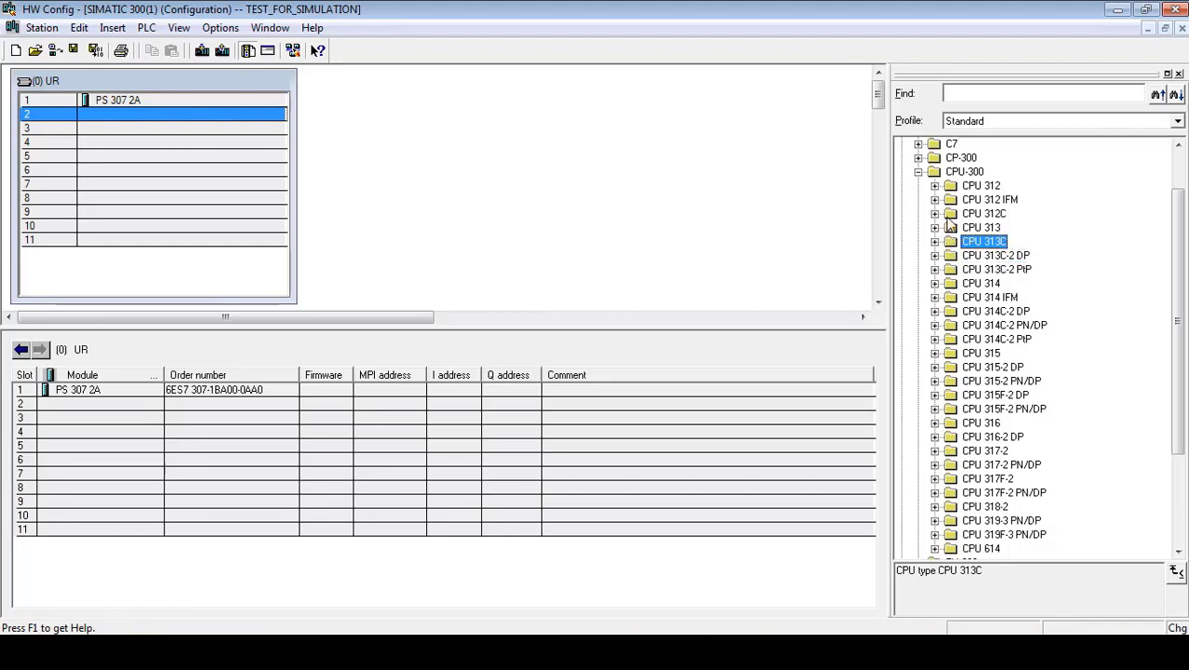
click(950, 214)
click(949, 187)
click(950, 214)
click(950, 228)
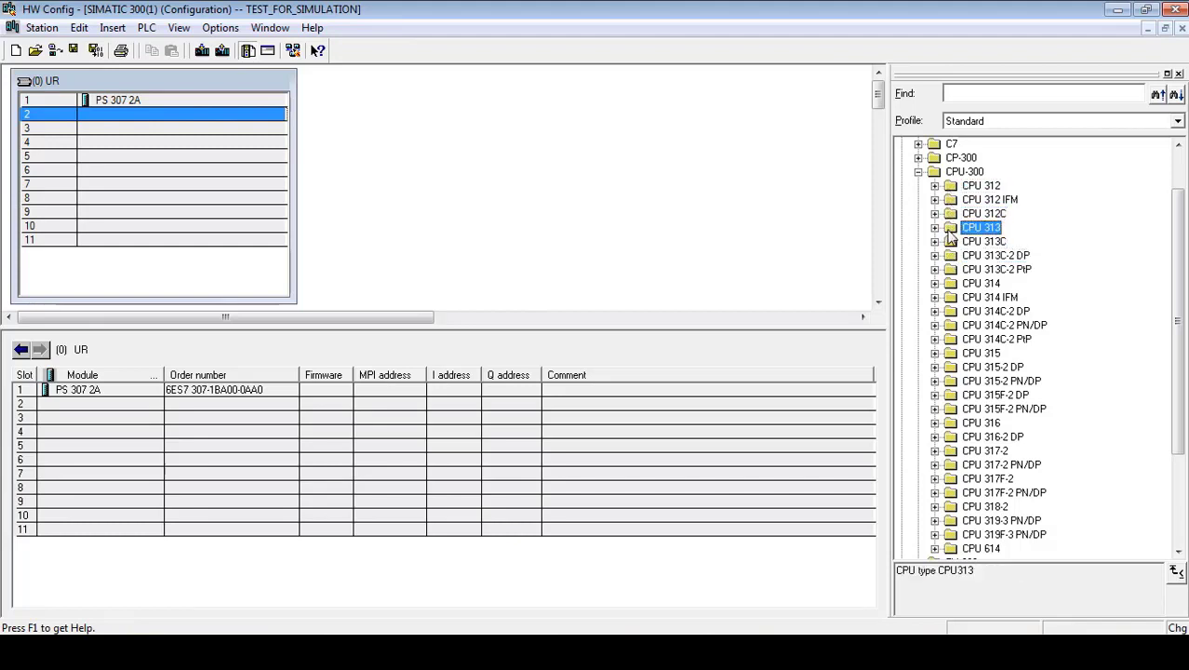
click(951, 201)
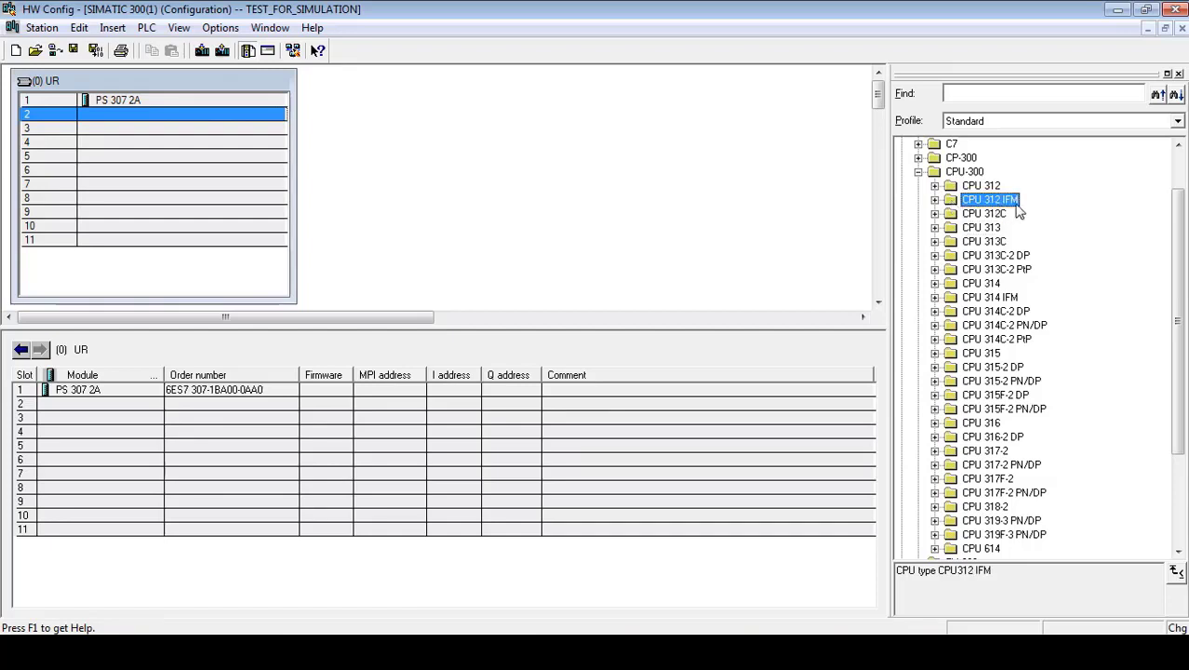
click(980, 189)
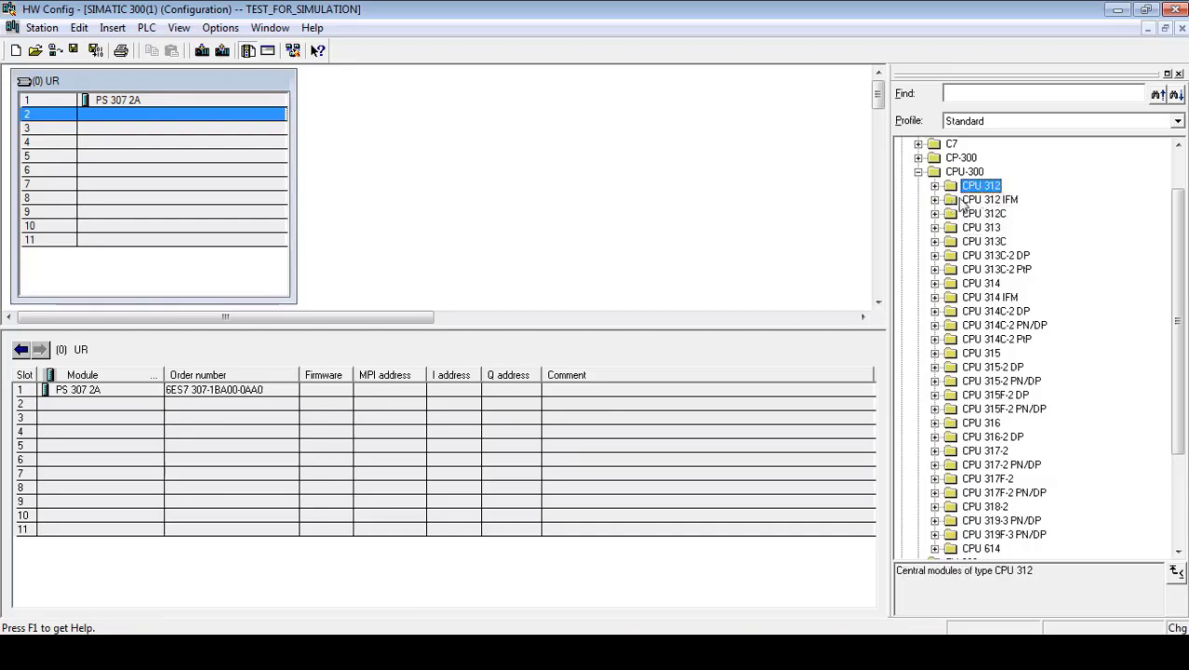
click(978, 201)
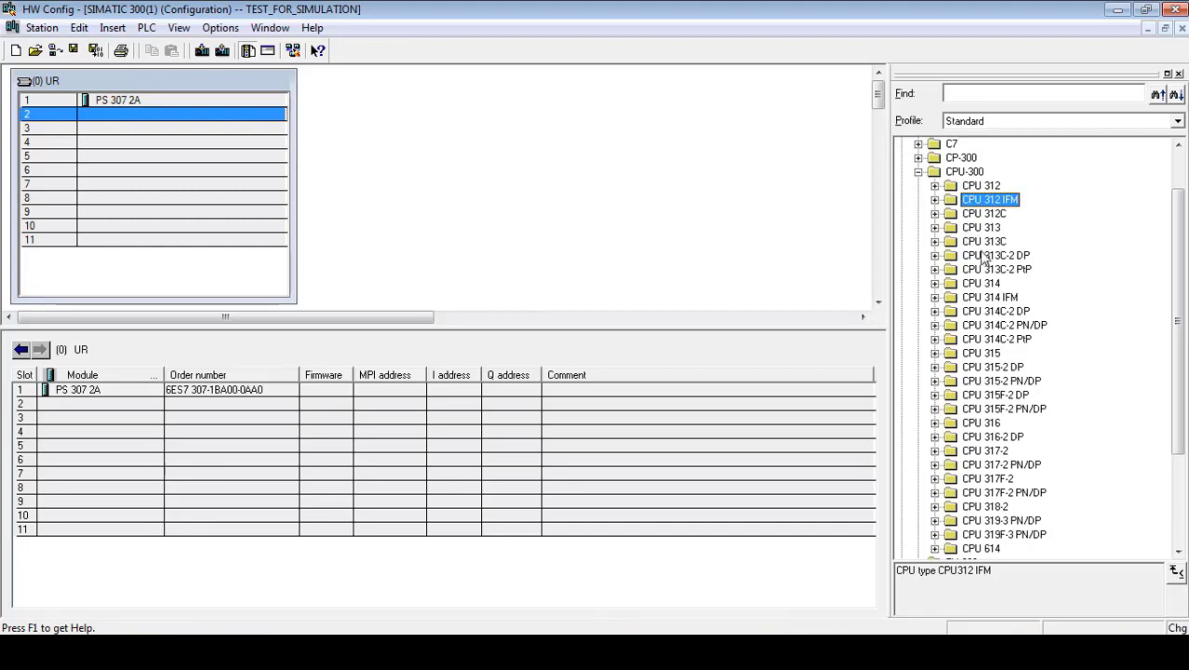
click(979, 243)
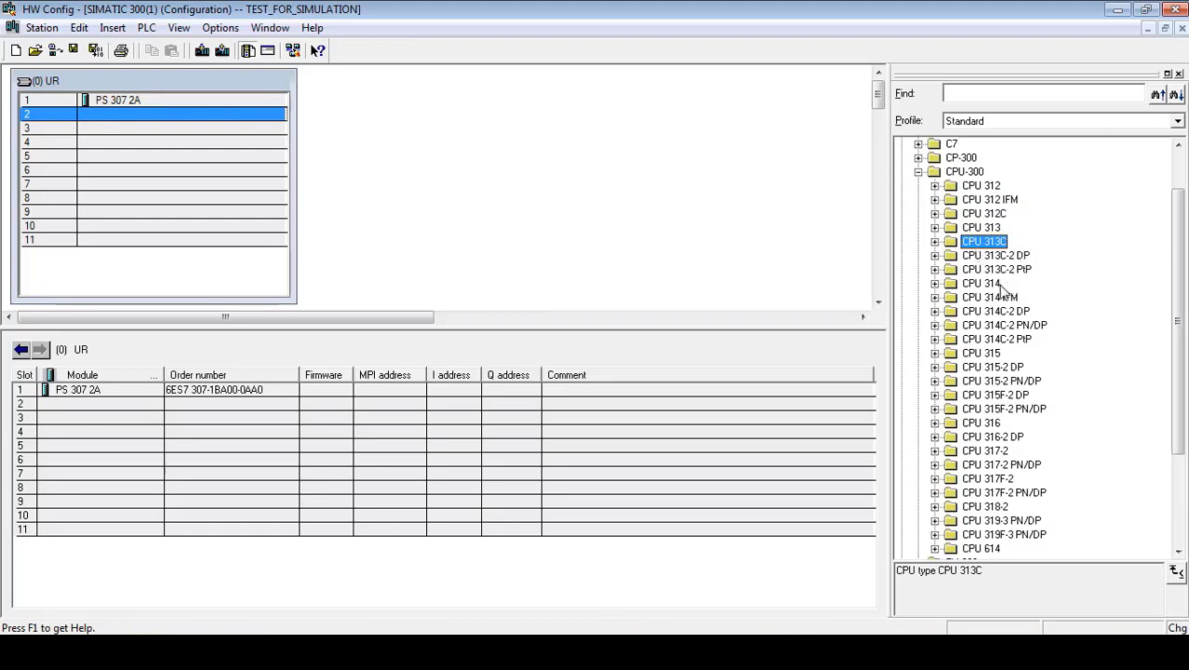
- Expand the CPU 313C-2 DP family, compare its first two order numbers and expand 6ES7 313-6CF03-0AB0
click(968, 256)
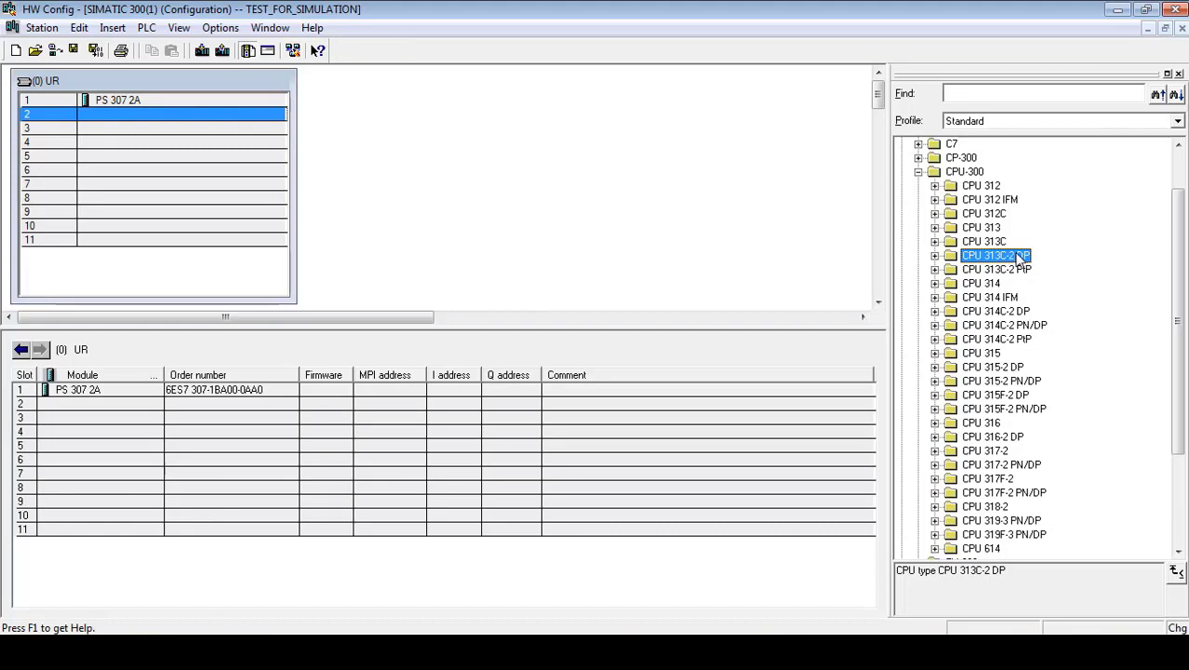
click(935, 256)
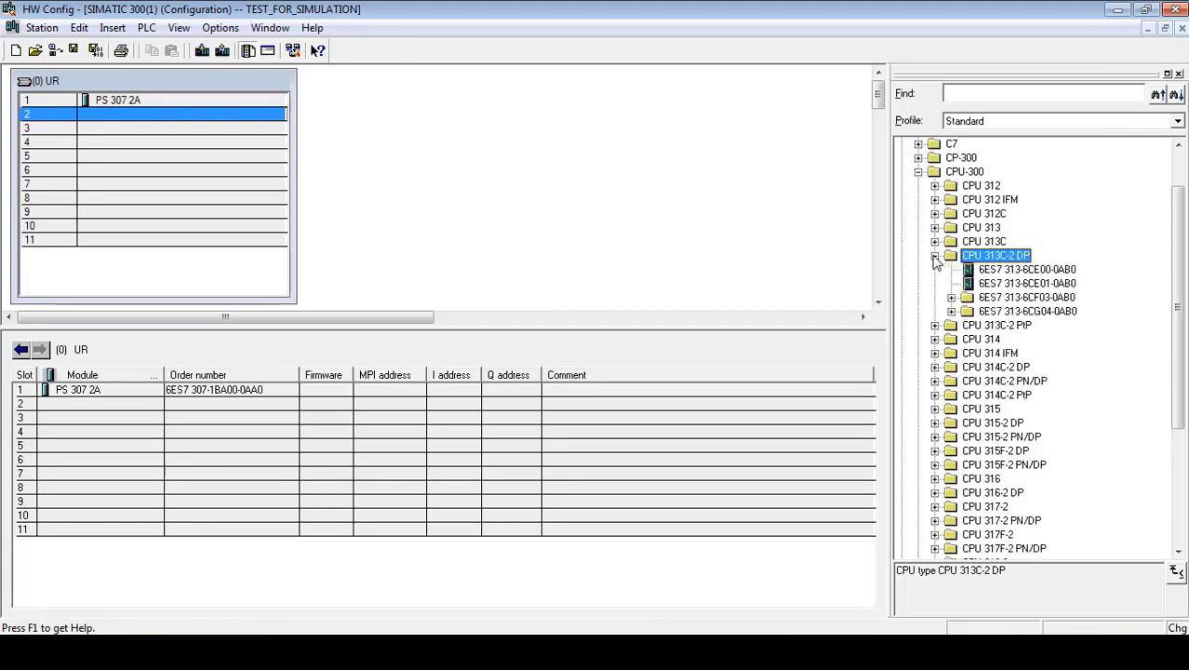
click(982, 272)
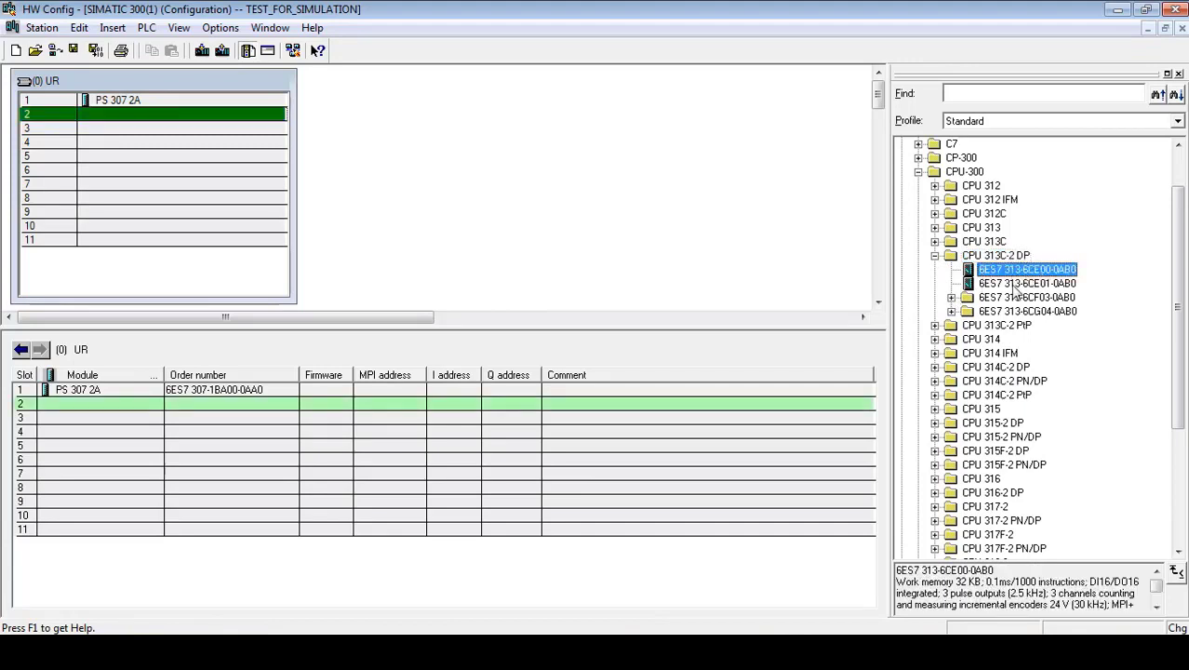
click(1014, 284)
click(1016, 270)
click(950, 297)
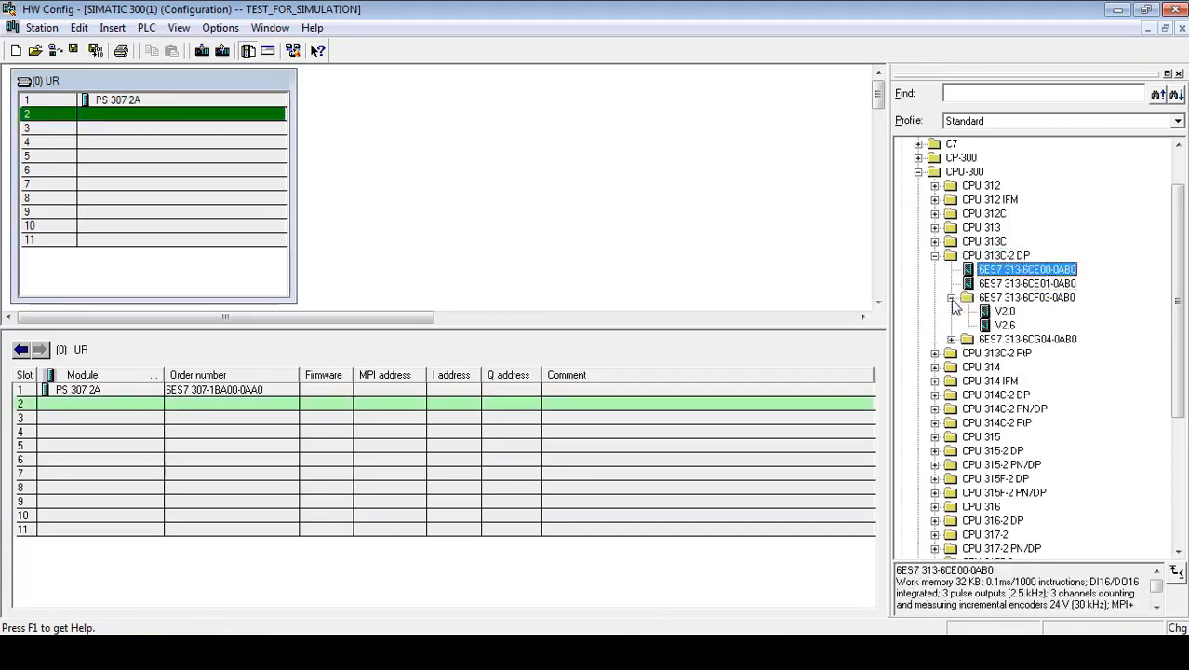
- Highlight order number 6ES7 313-6CF03-0AB0 in the description and compare it with the two CPU 313C-2 DP entries above it
click(1022, 298)
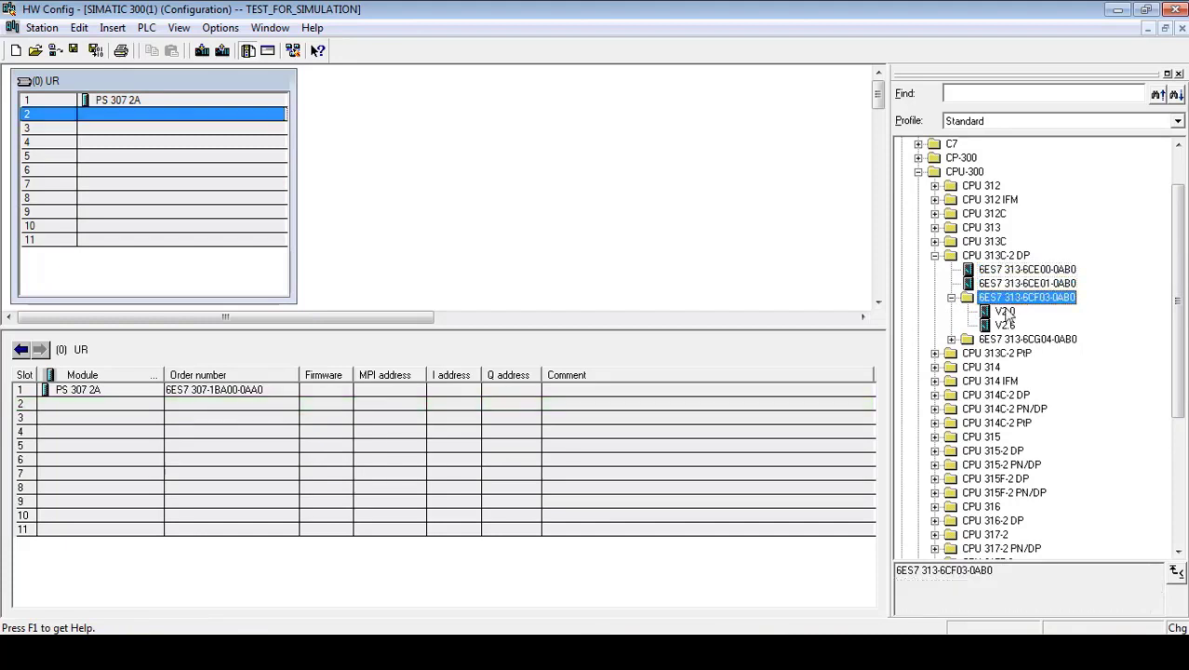
drag(996, 570, 898, 572)
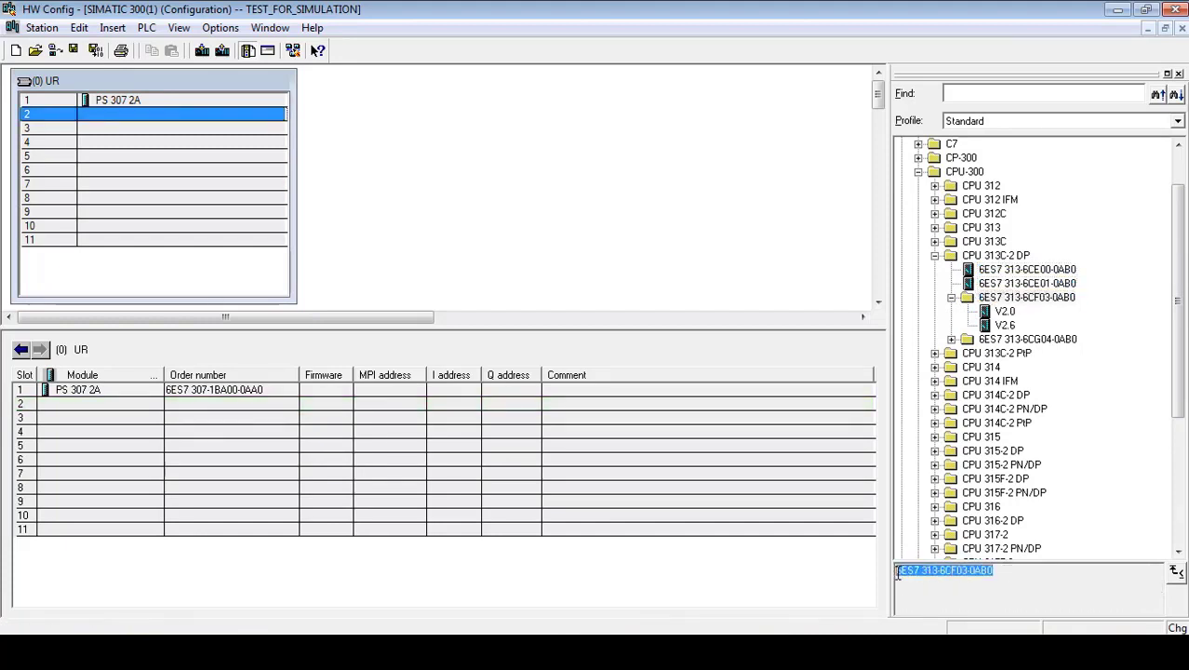
click(1013, 270)
click(1012, 283)
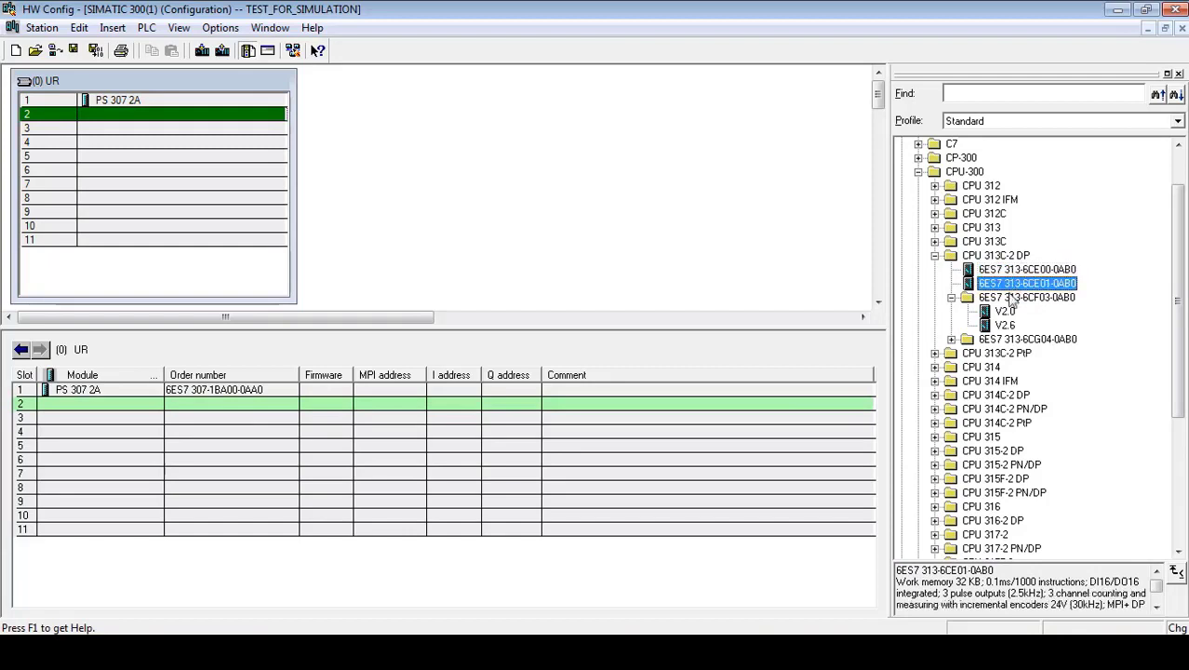
click(1029, 300)
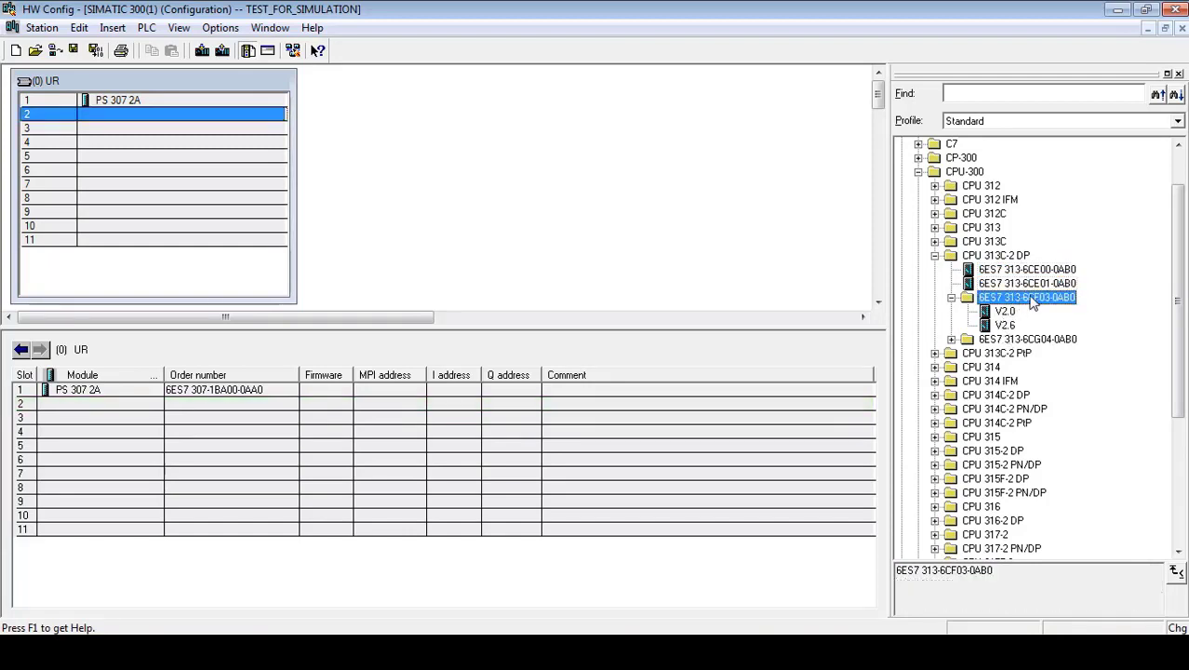
- Insert the CPU 313C-2 DP 6ES7 313-6CF03-0AB0 with firmware V2.6 in slot 2
click(1005, 325)
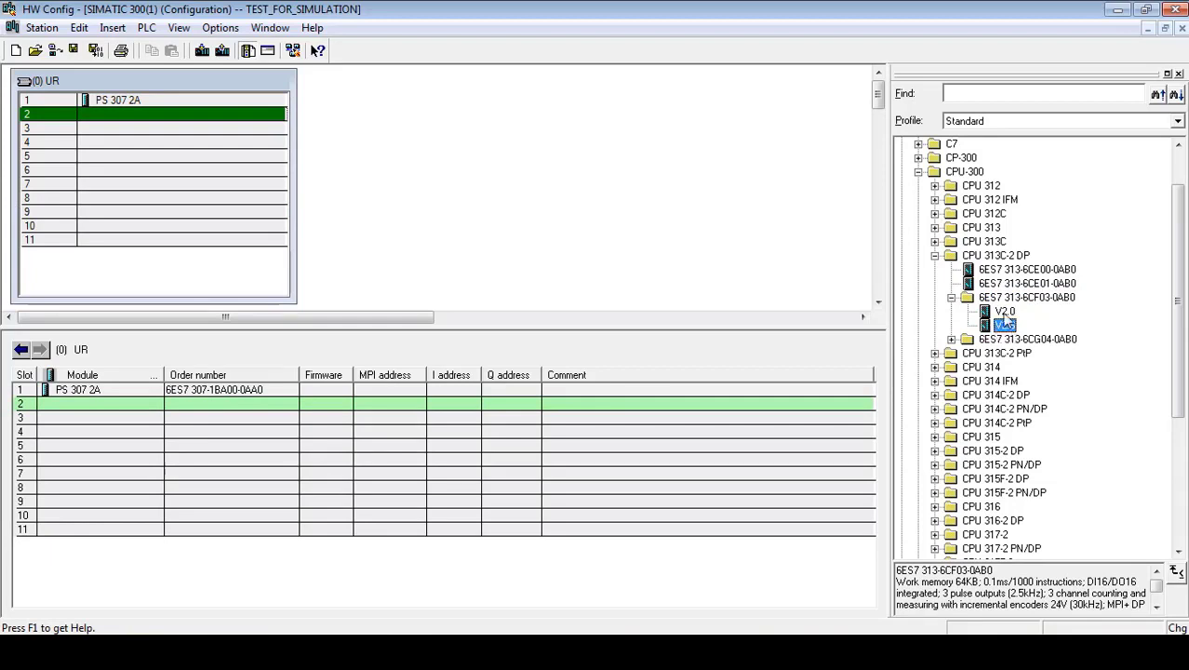
click(1004, 299)
click(1004, 324)
double_click(1005, 324)
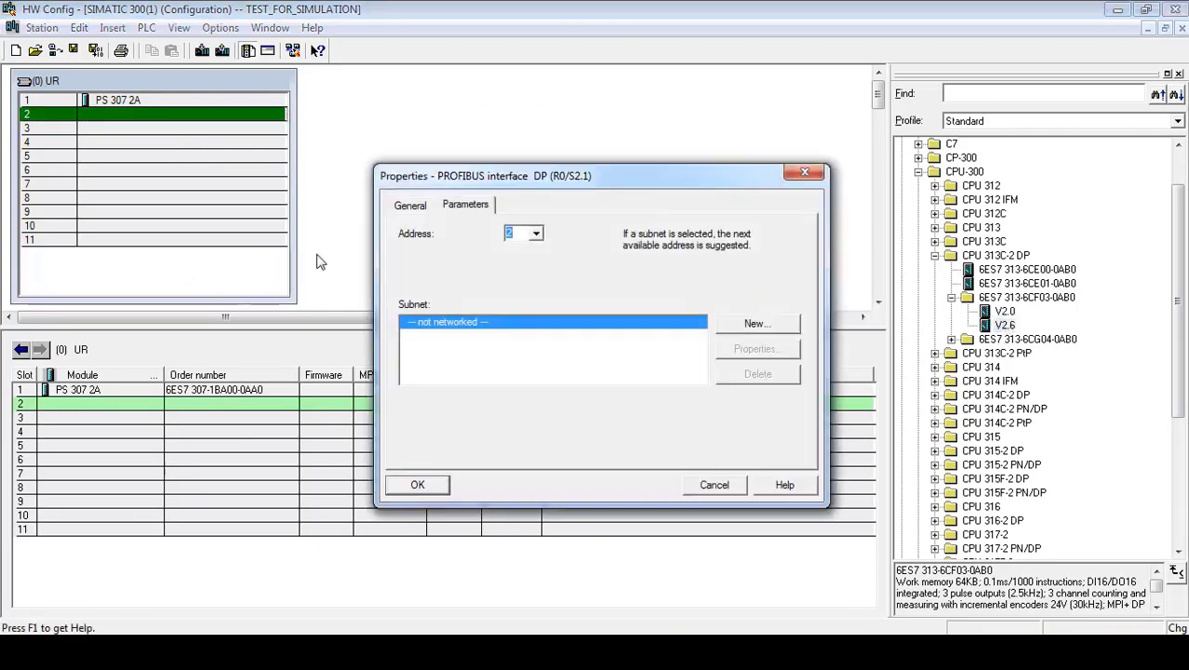
- Examine the selectable addresses for the CPU's PROFIBUS interface, keeping address 2
drag(461, 177, 429, 103)
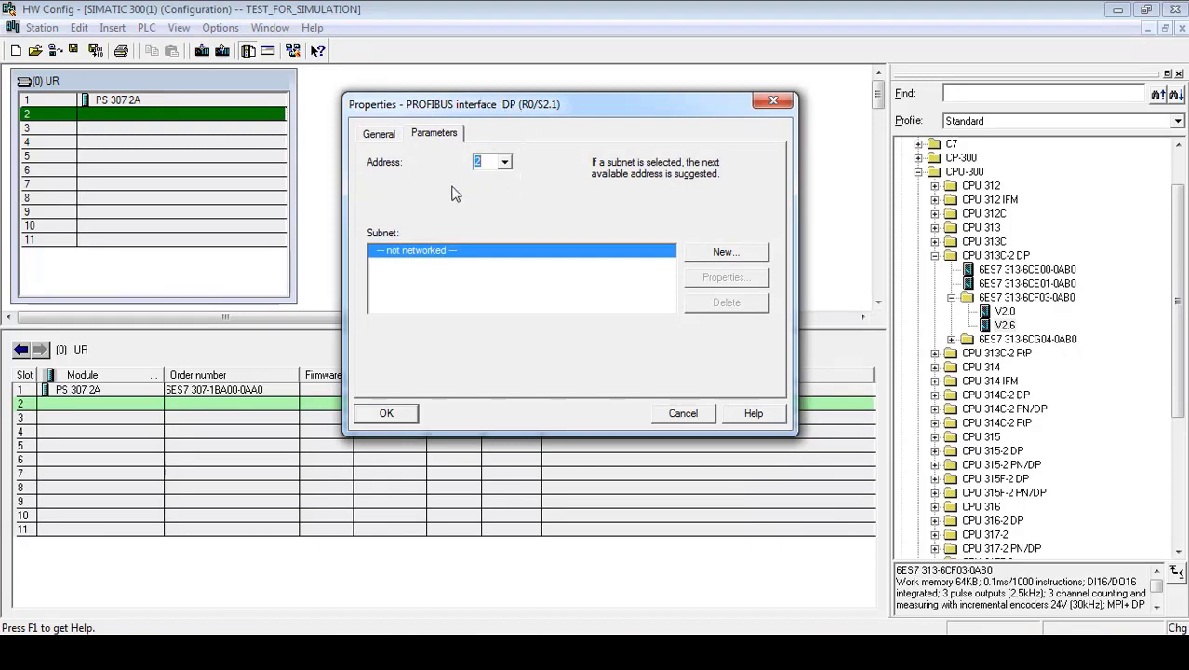
click(505, 163)
mouse_move(507, 192)
mouse_down()
mouse_move(507, 206)
mouse_move(502, 183)
mouse_move(508, 215)
mouse_up()
drag(507, 195, 507, 186)
click(489, 161)
- Create the PROFIBUS(1) subnet with its default properties and connect the CPU's DP interface to it at address 2
click(726, 252)
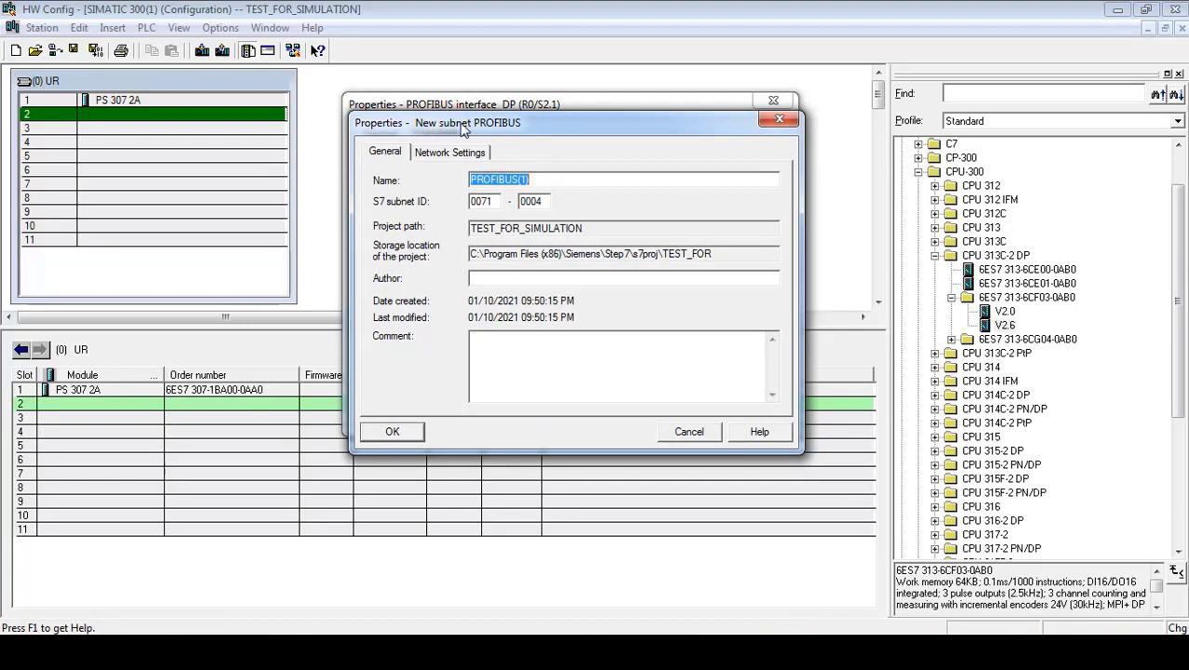
drag(542, 180, 458, 178)
click(410, 433)
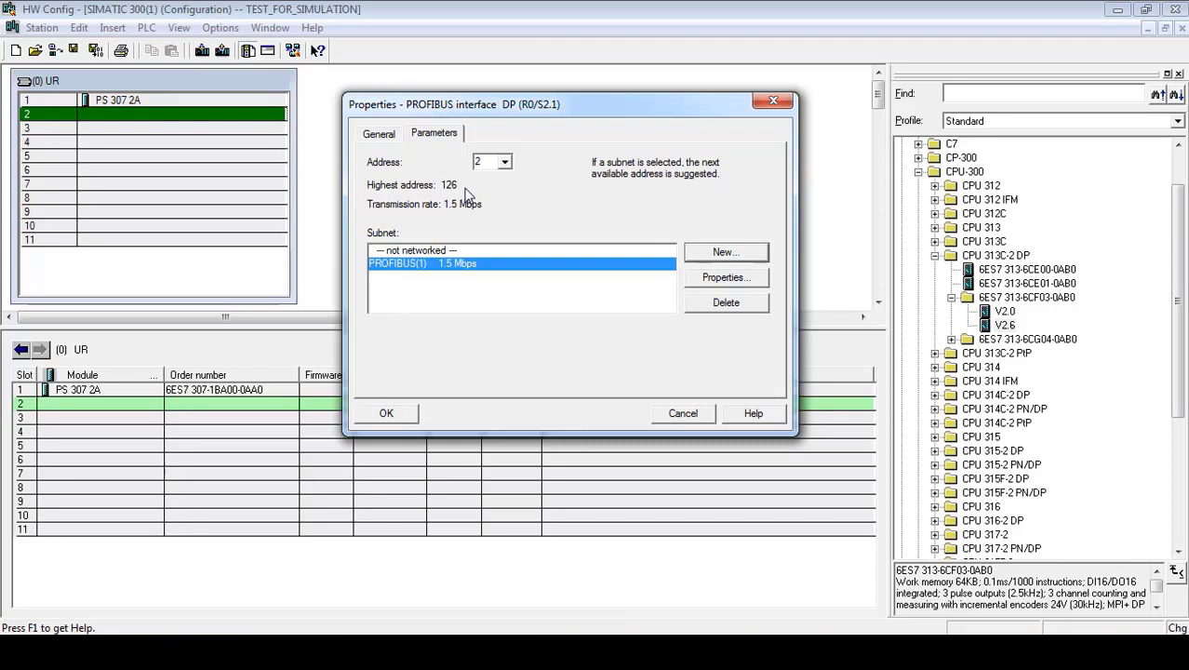
click(380, 416)
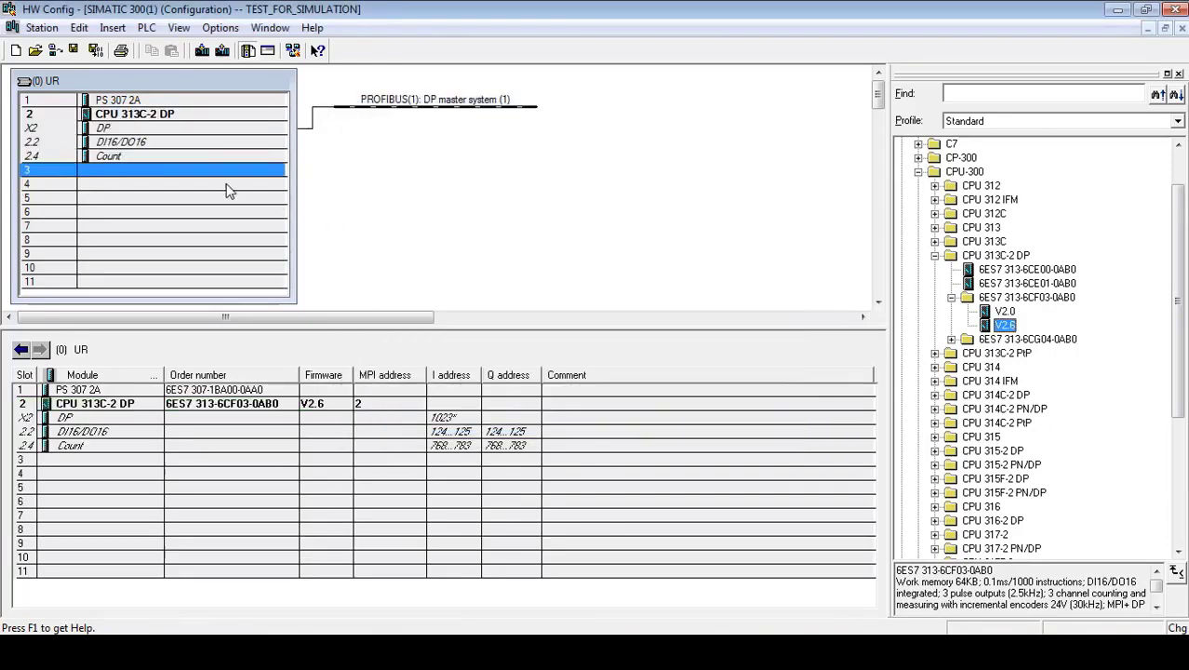
- Move the PROFIBUS(1) DP master system line slightly farther away from the rack
click(144, 116)
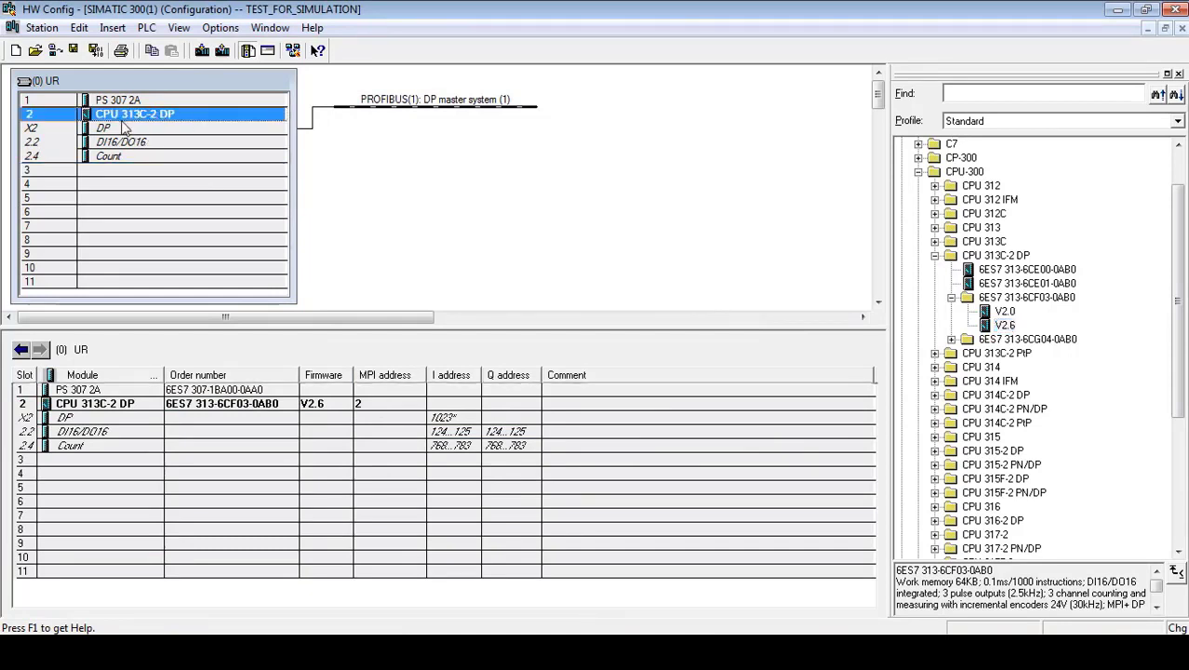
click(121, 130)
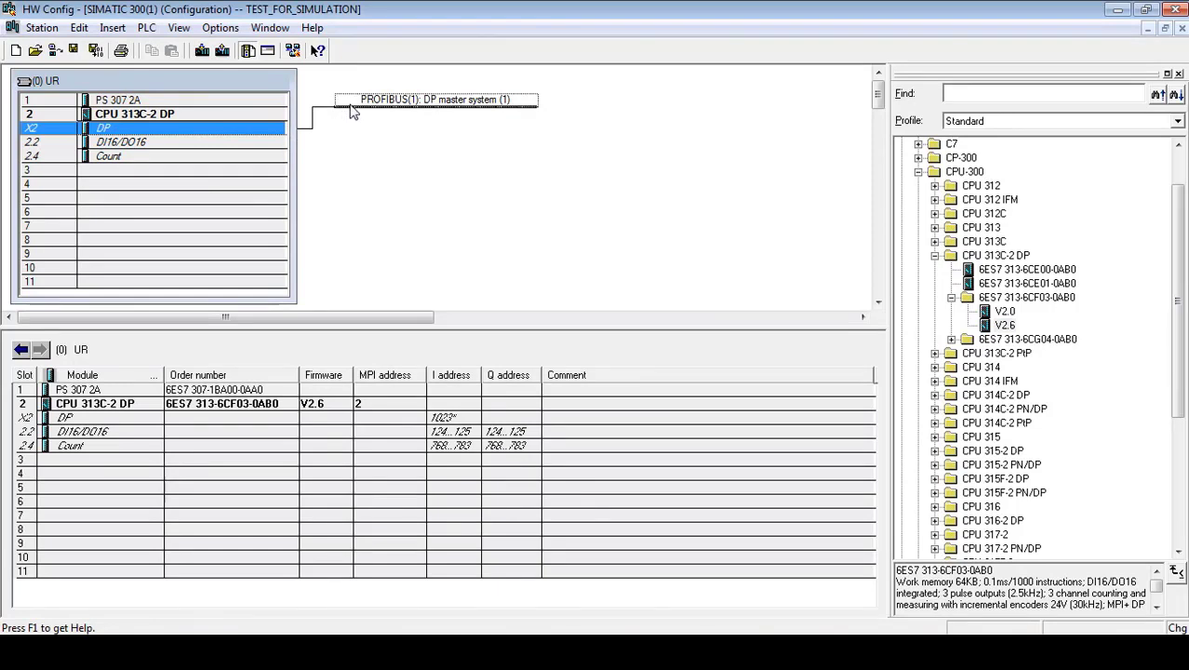
drag(353, 110, 413, 116)
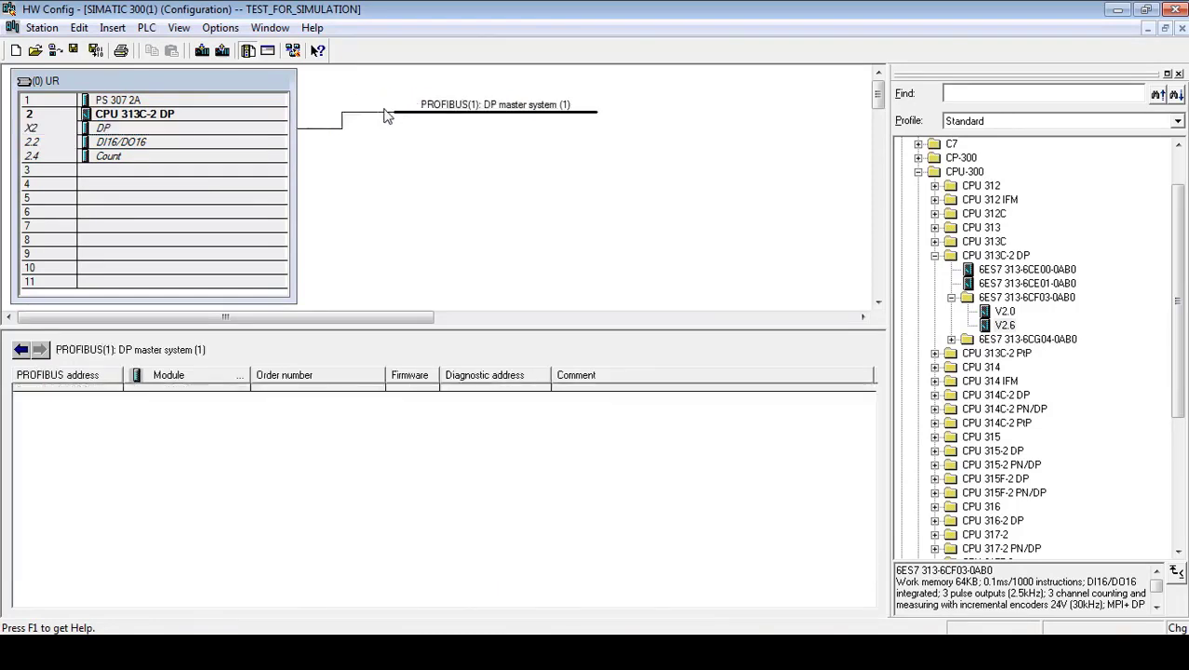
click(189, 130)
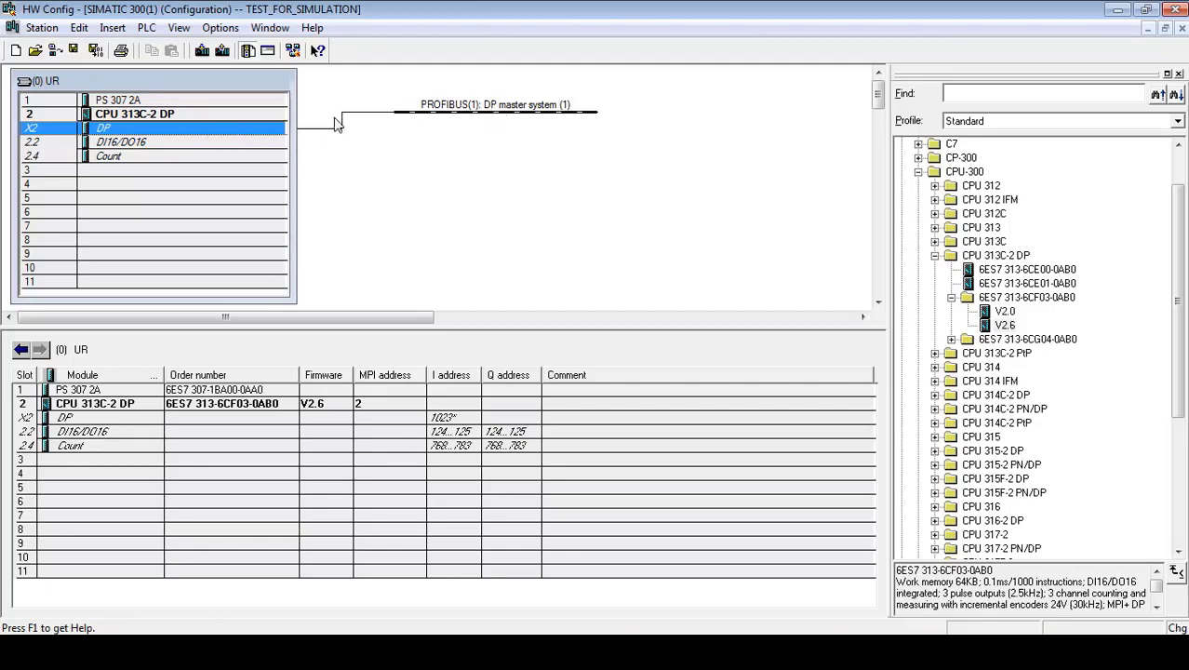
- Examine the CPU's integrated DI16/DO16 and Count submodules and the free rack slots below them
click(154, 144)
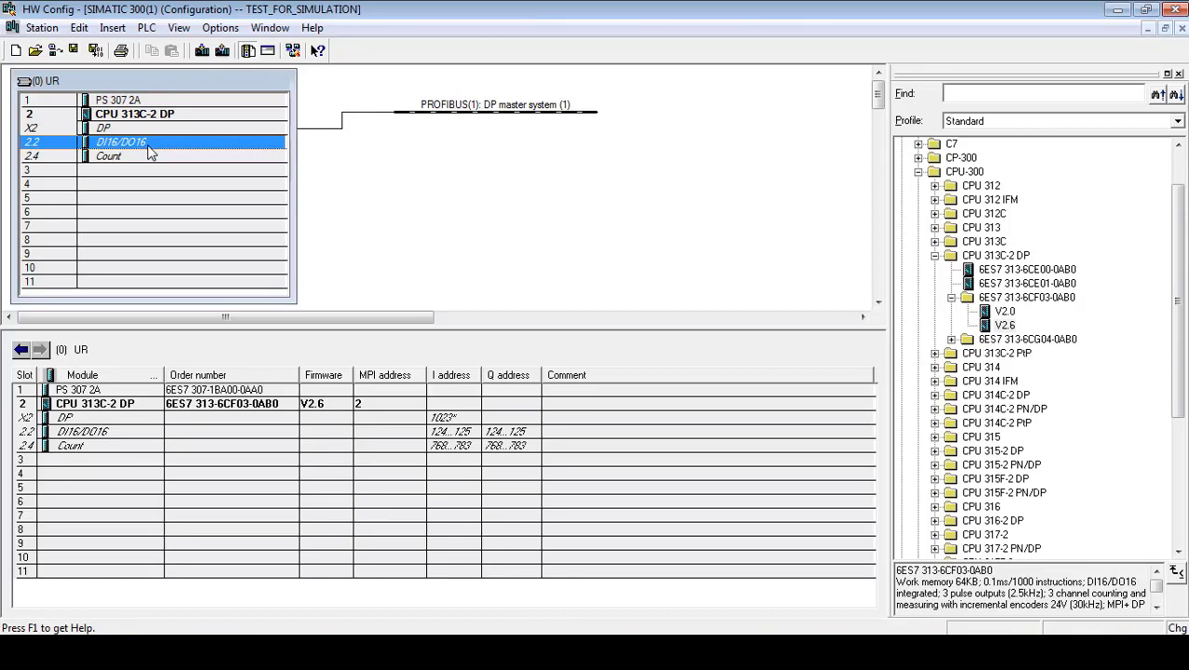
click(108, 186)
drag(107, 199, 109, 216)
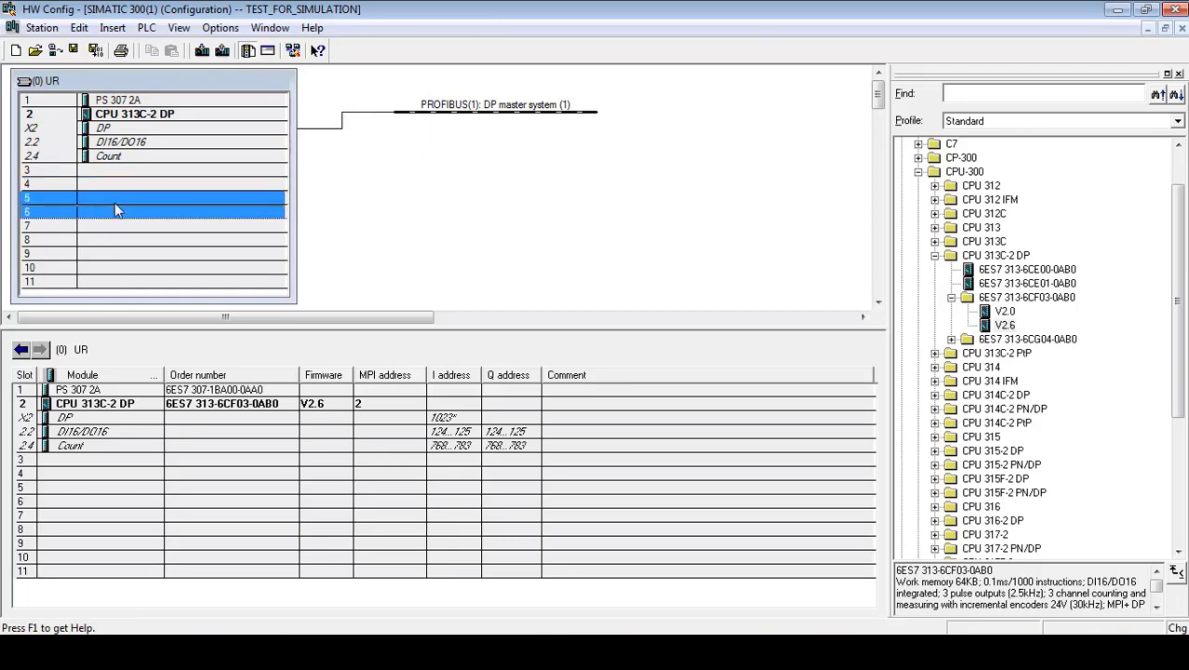
click(124, 144)
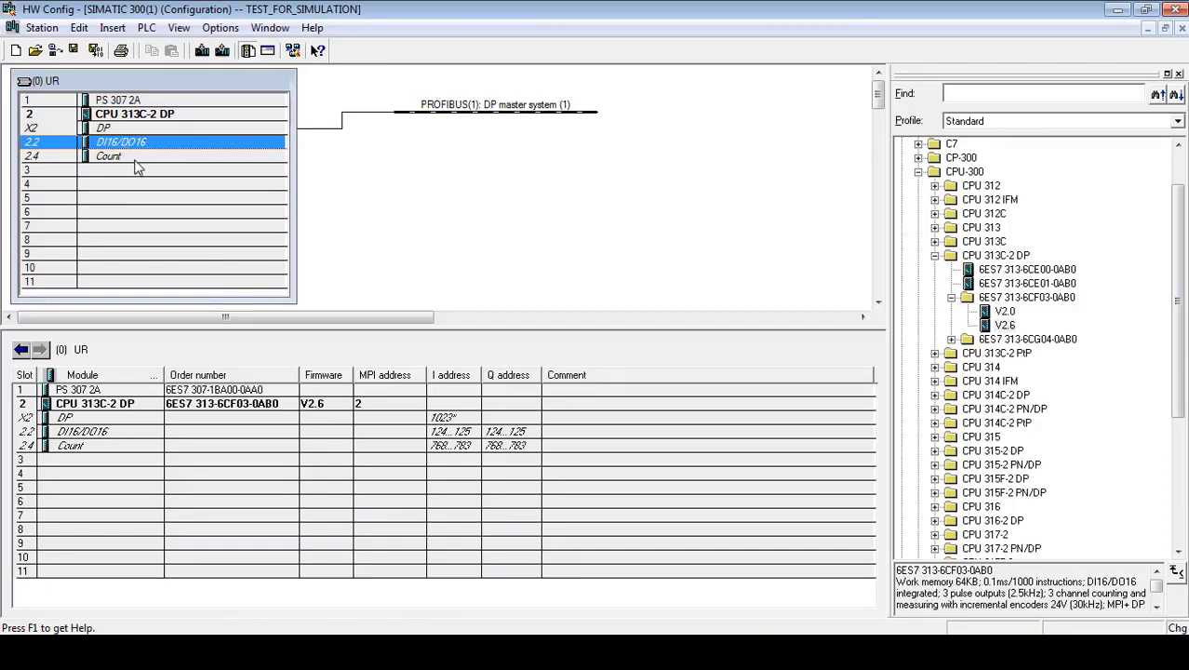
click(133, 157)
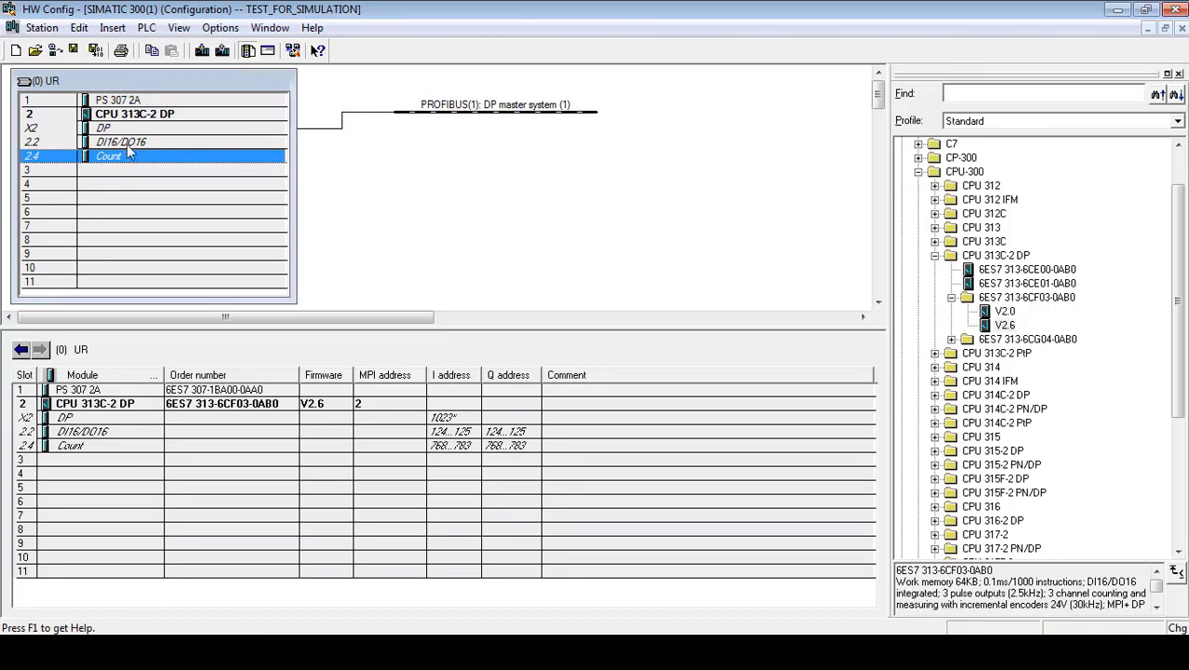
click(127, 144)
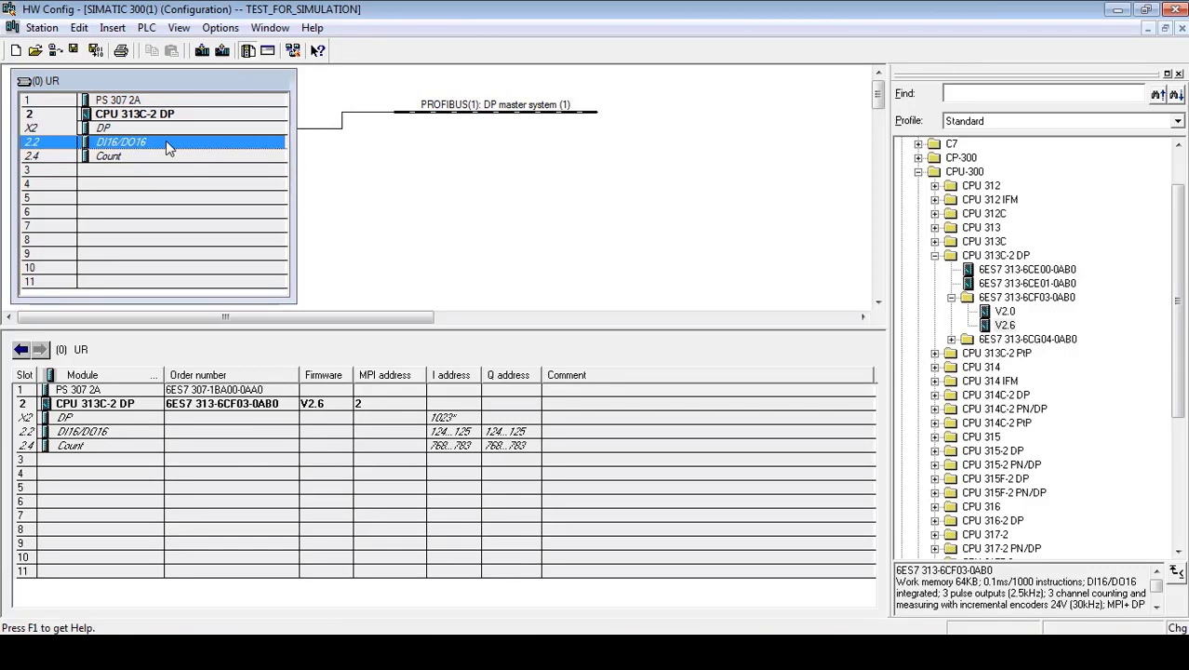
- Compare the PS 307 2A, CPU 313C-2 DP and DP entries in the rack with their rows in the module detail table
click(77, 84)
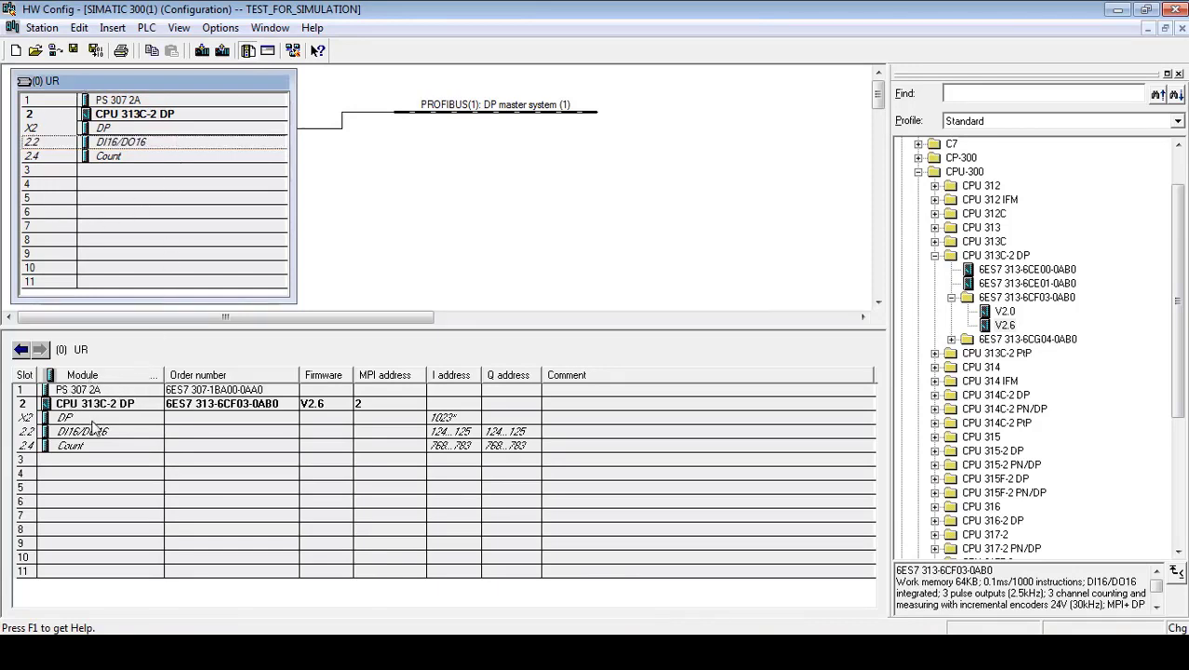
click(32, 102)
click(78, 392)
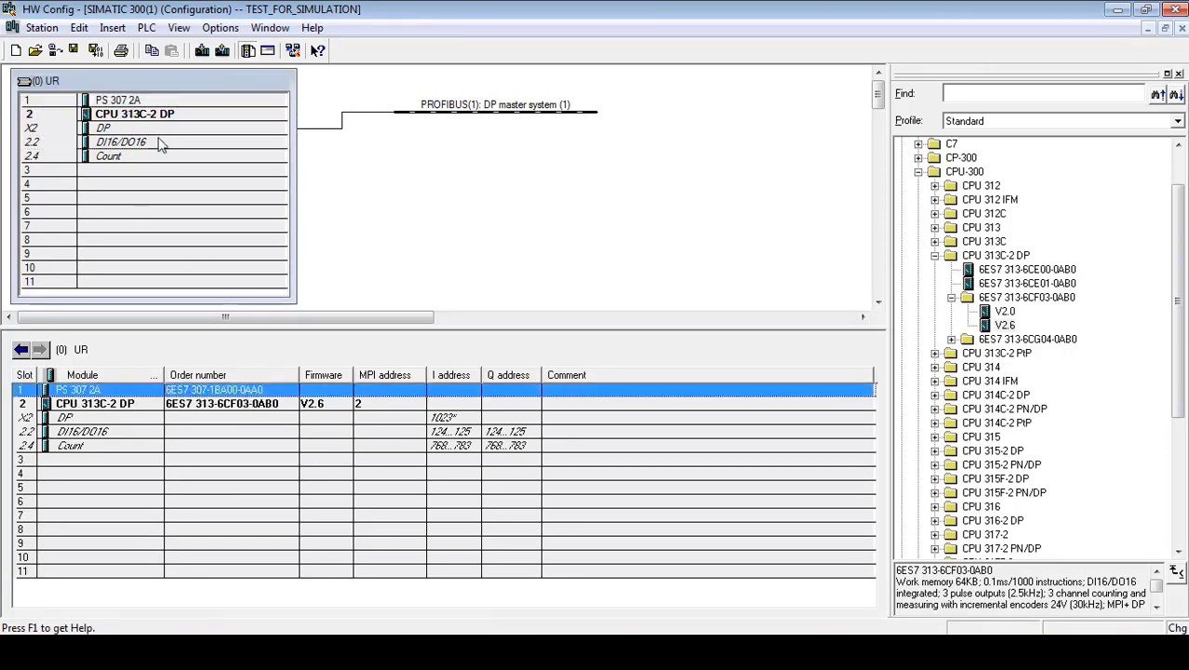
click(143, 115)
click(100, 407)
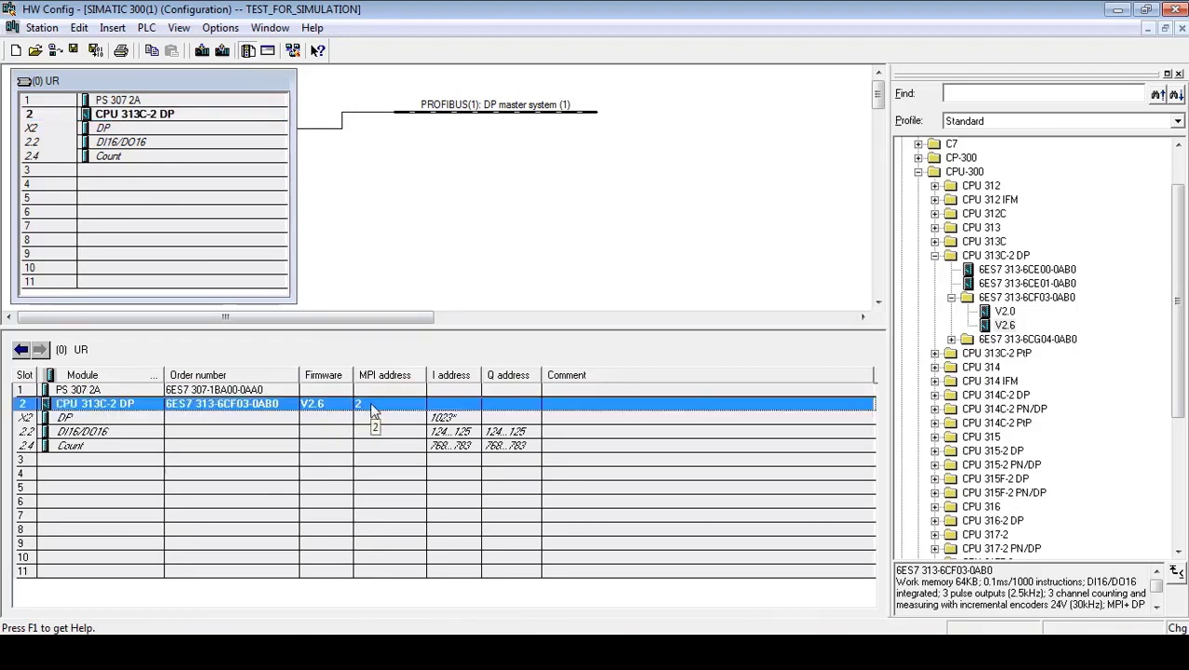
click(97, 418)
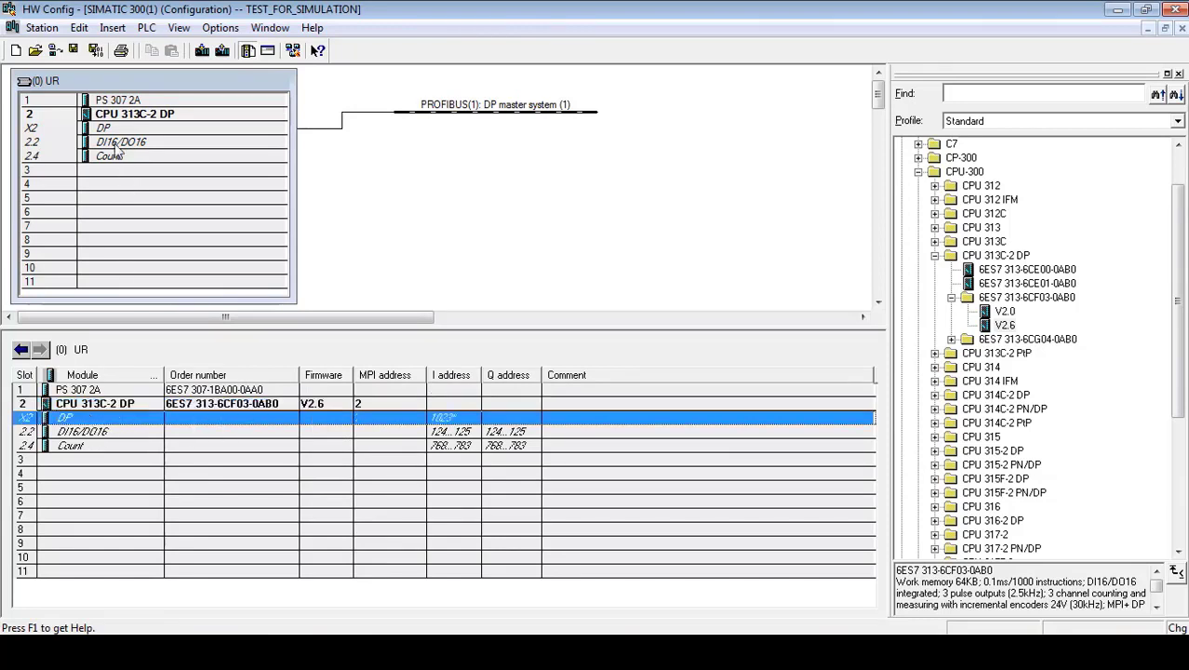
- Examine the input and output addresses of the DI16/DO16 submodule and its place in the rack beside the PROFIBUS line
click(116, 142)
click(83, 432)
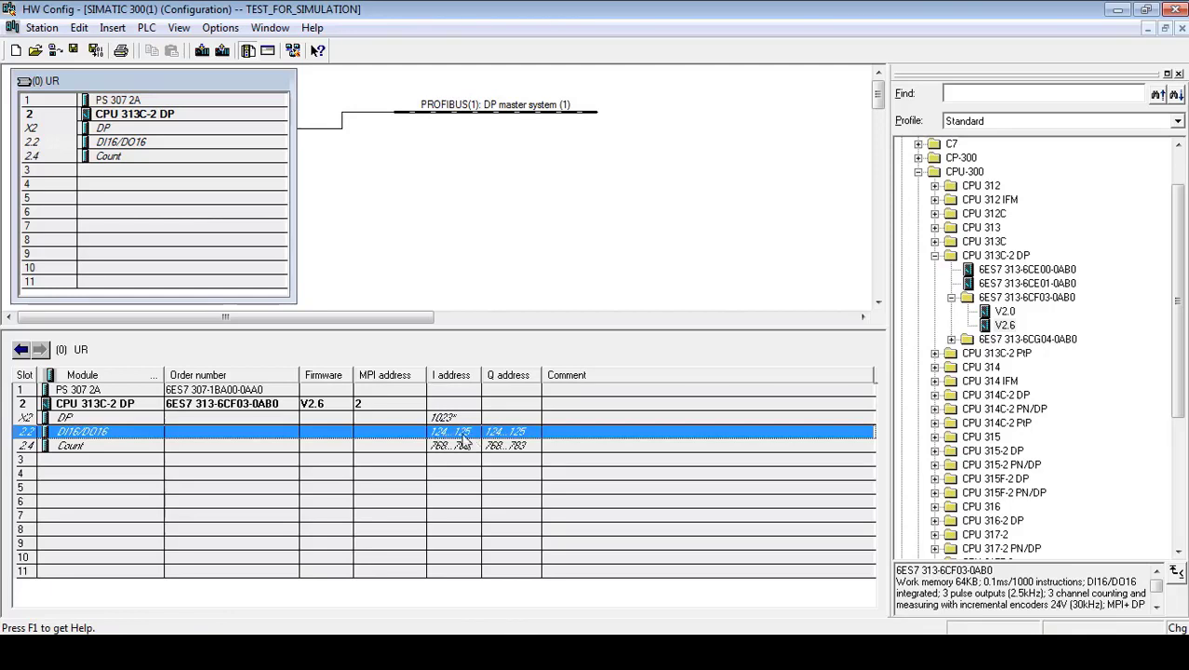
click(121, 142)
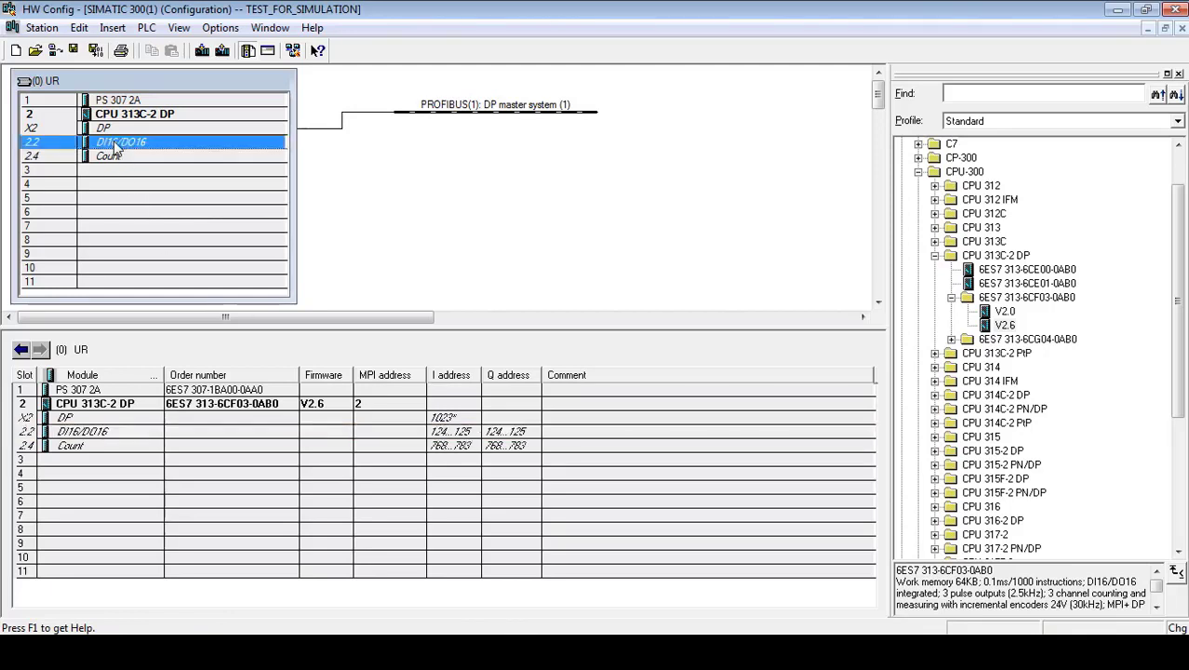
click(499, 435)
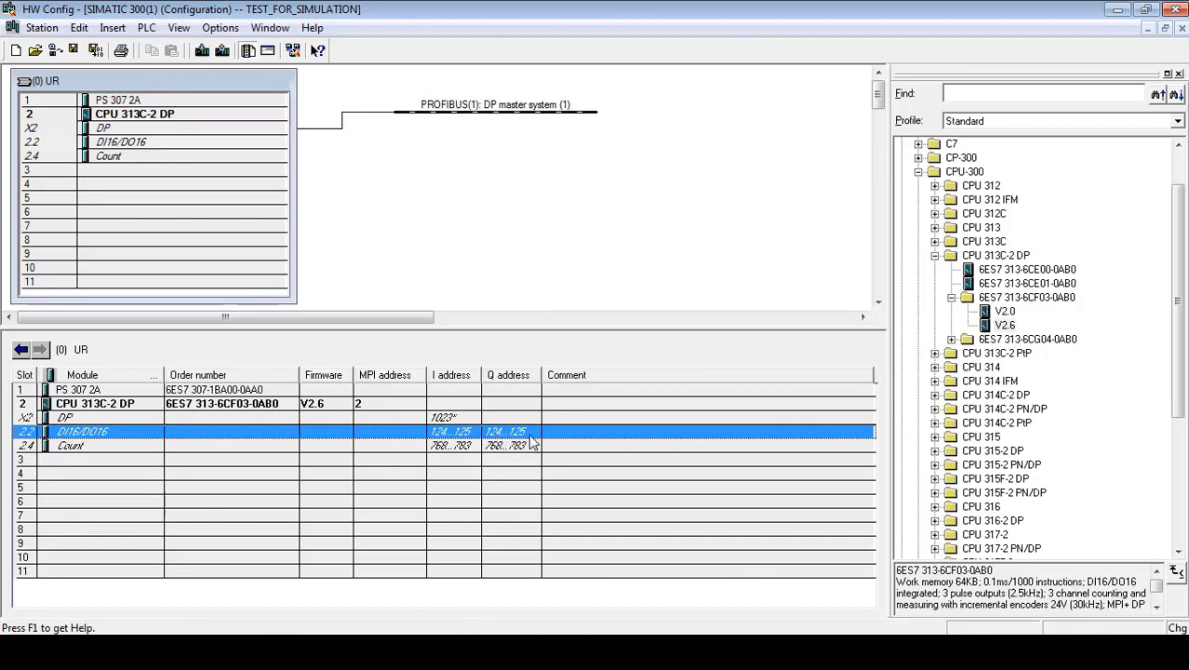
click(149, 149)
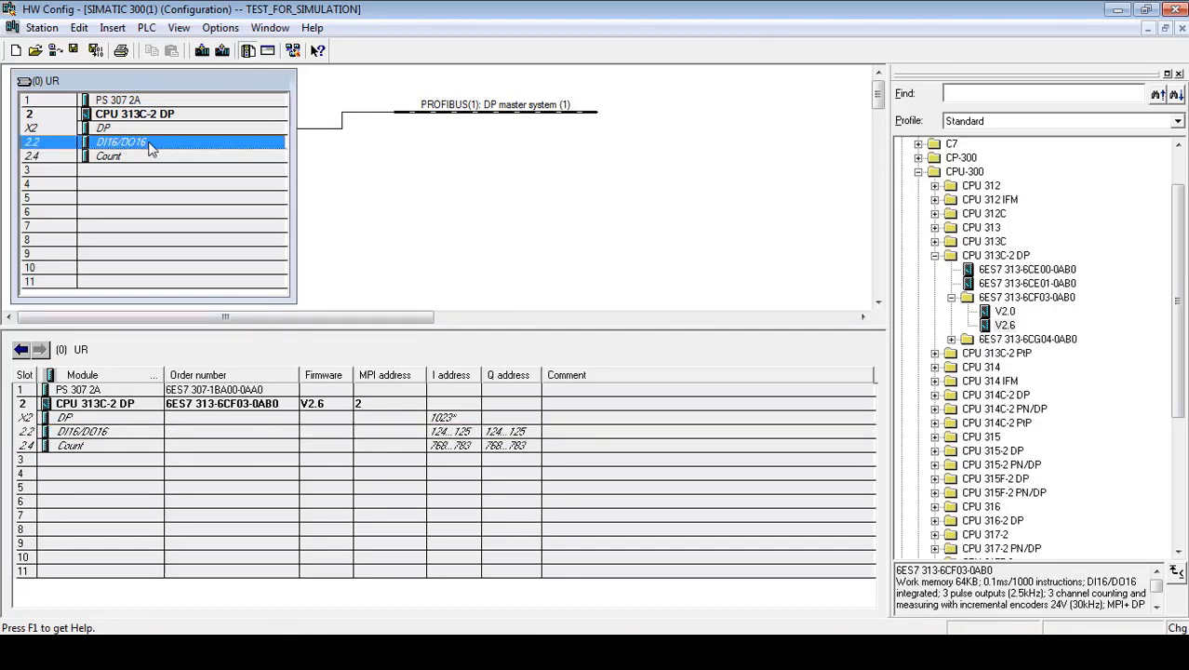
click(417, 115)
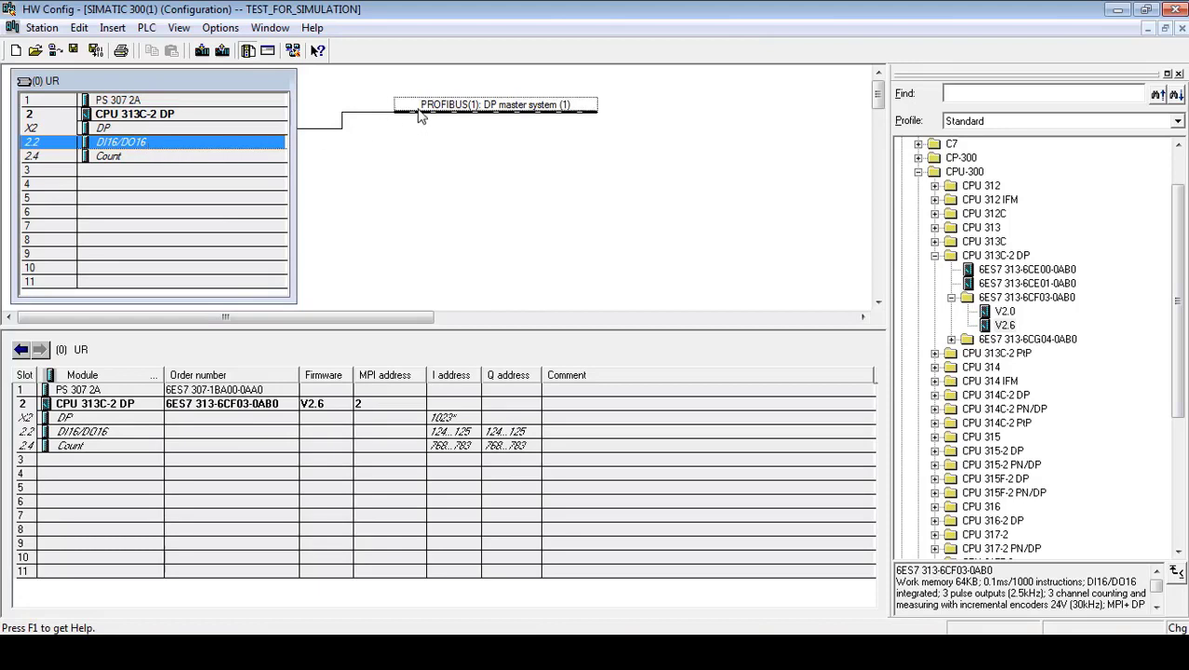
click(179, 142)
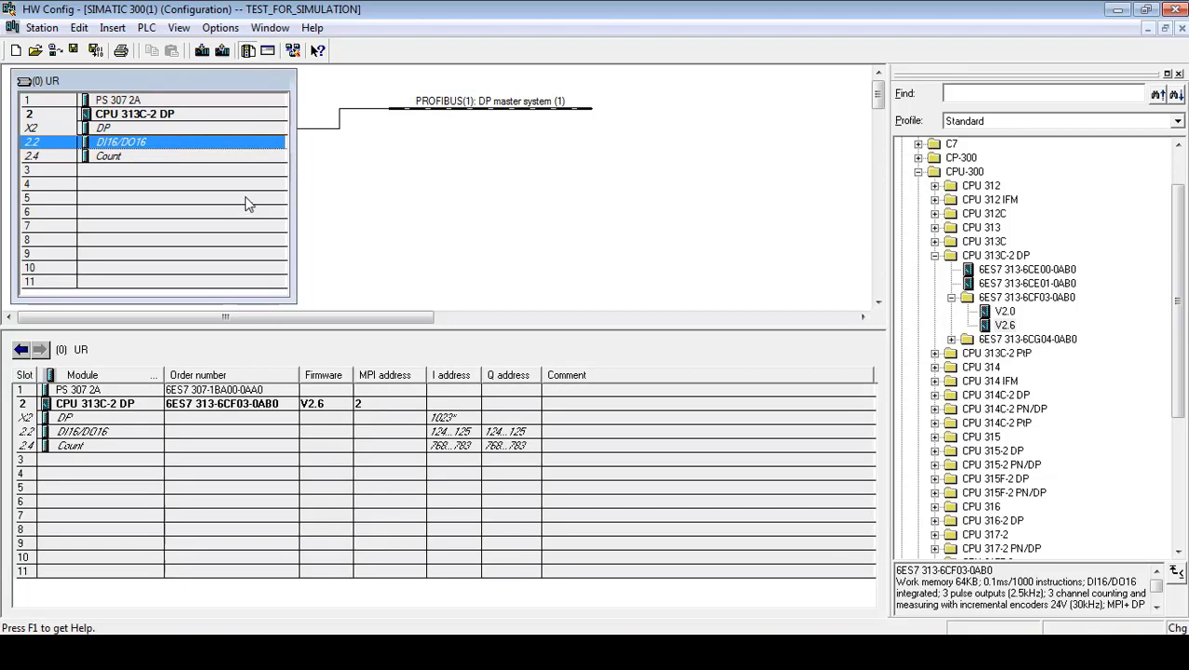
- Collapse the CPU-300 catalog folder and select free slot 4 in the rack
click(919, 171)
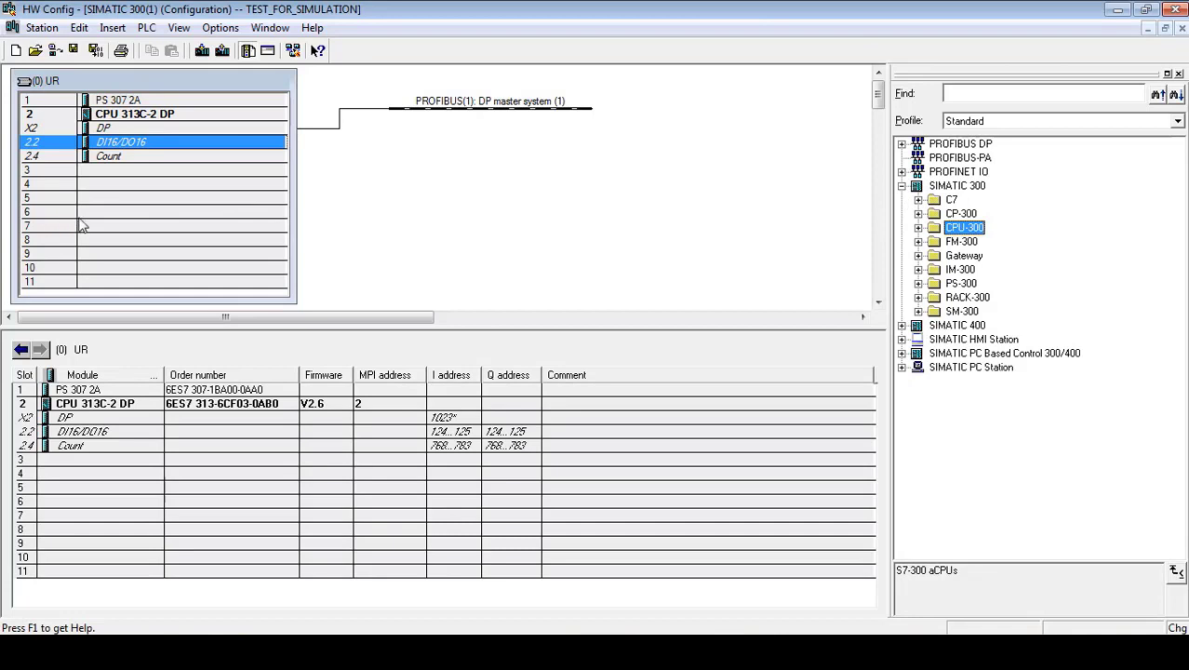
click(98, 189)
click(94, 200)
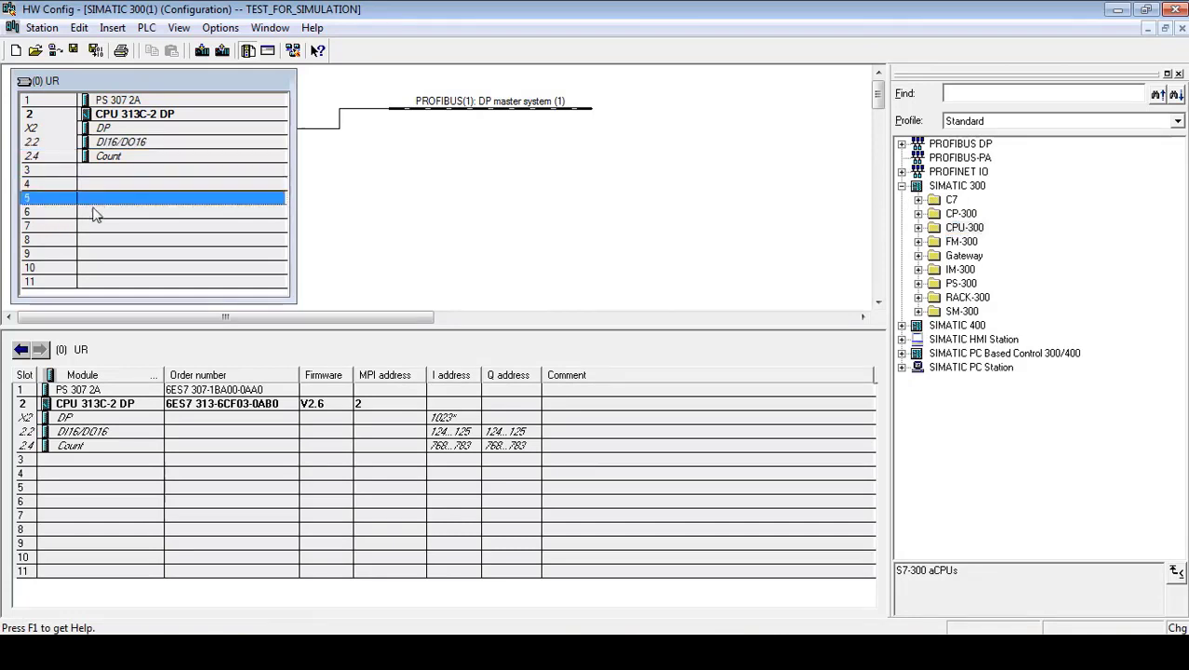
click(93, 212)
click(92, 226)
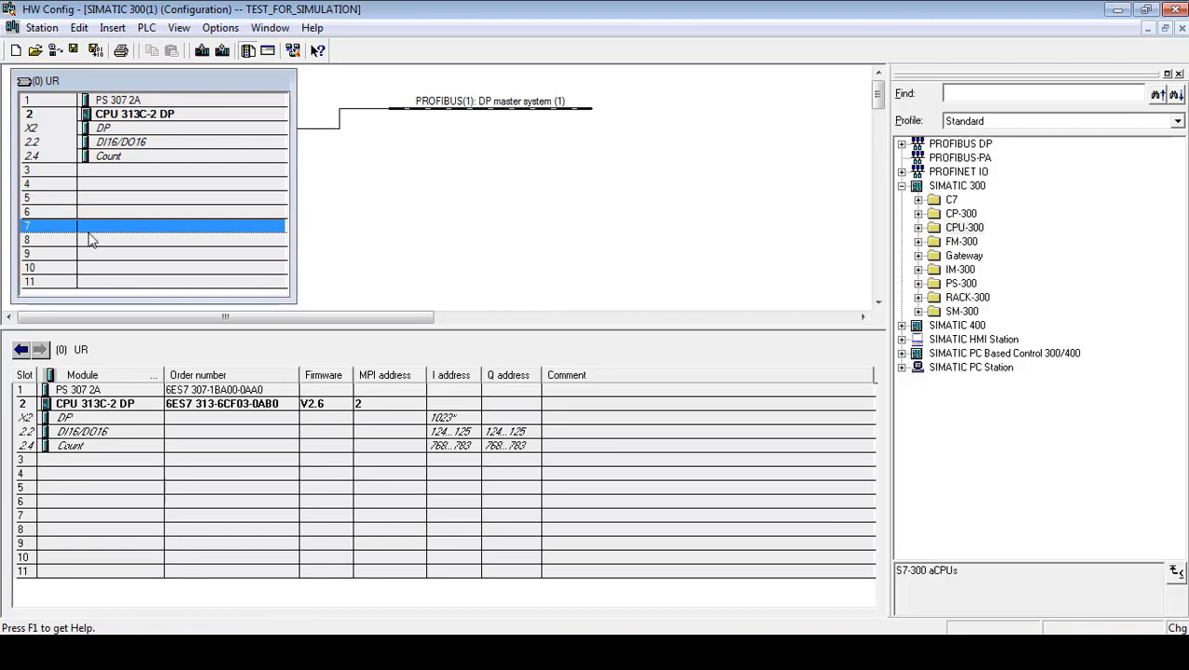
click(93, 174)
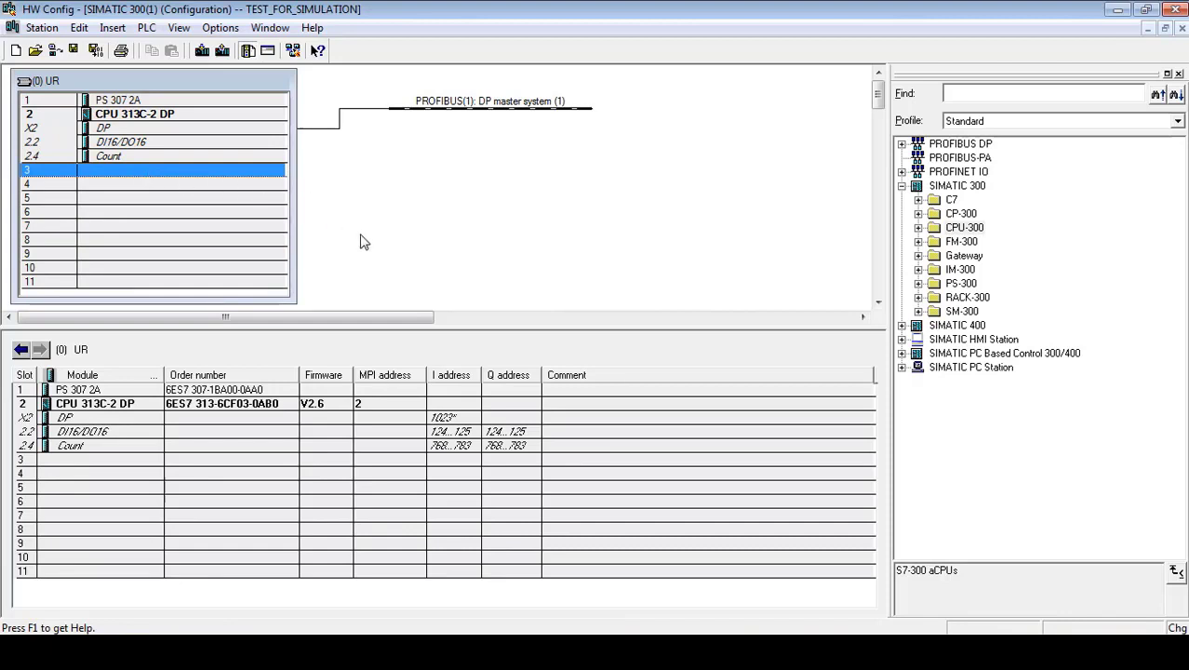
click(149, 198)
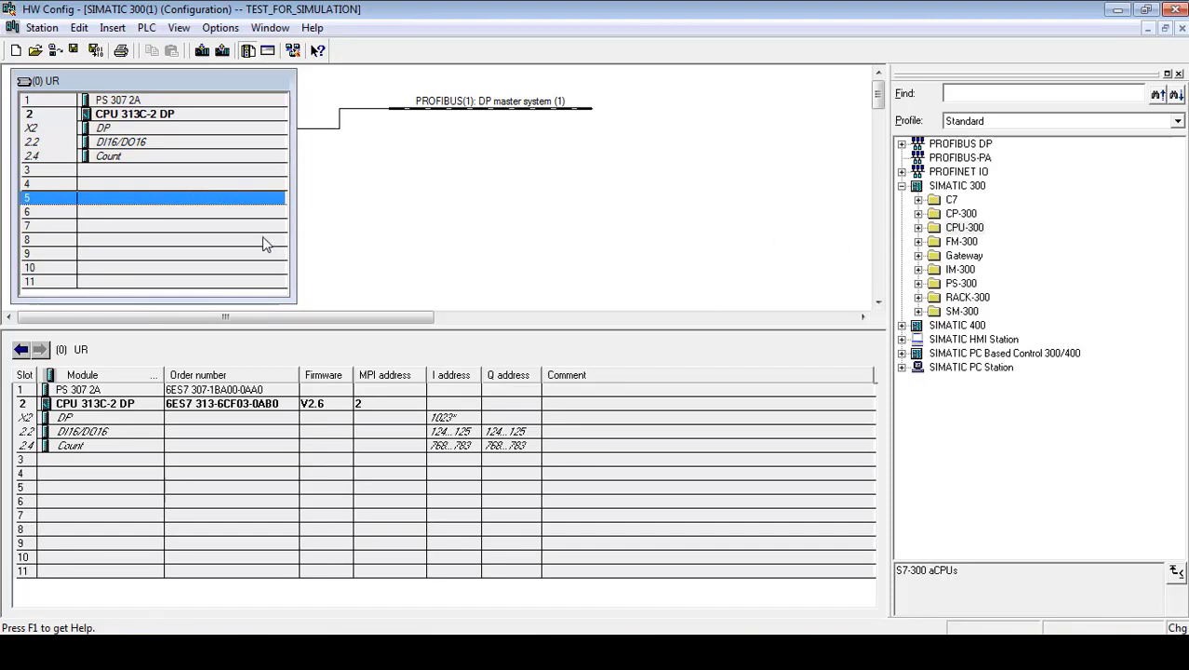
click(103, 184)
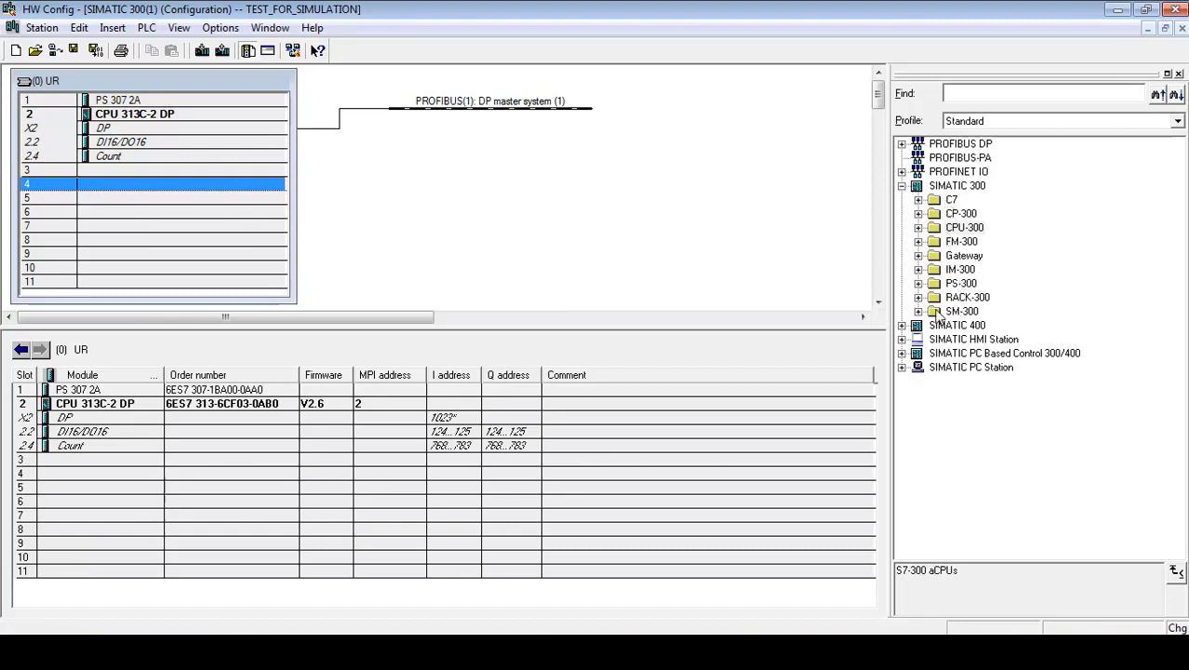
- Review the analog and digital signal module categories in the SM-300 catalog folder and collapse it again
click(918, 311)
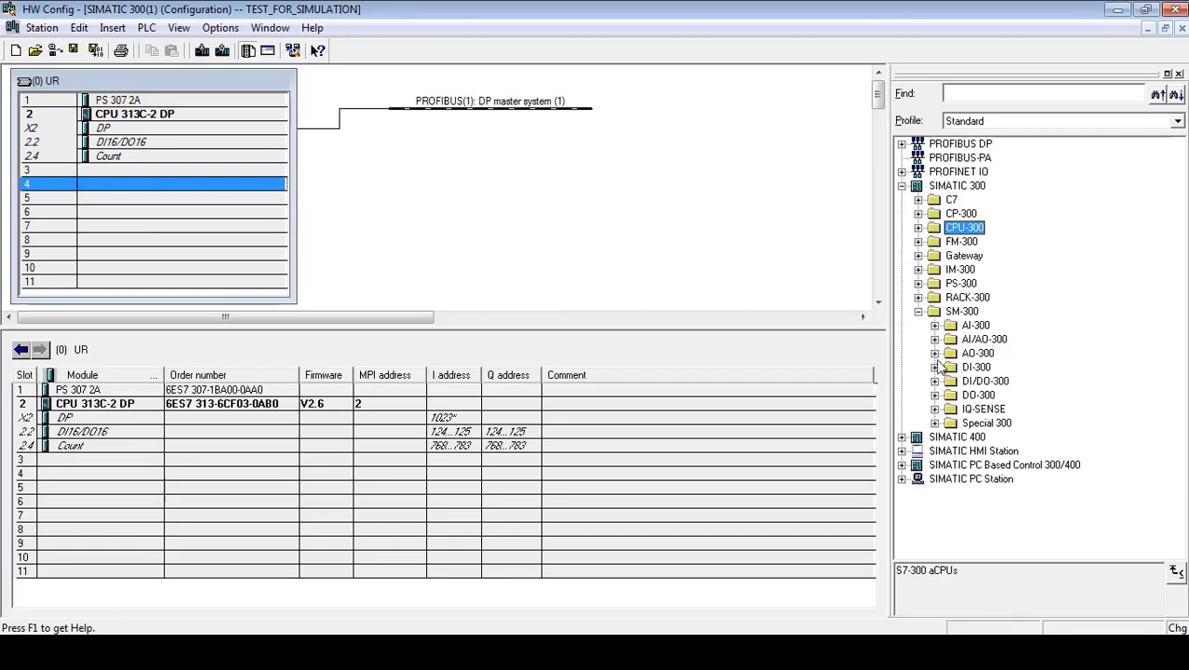
click(969, 331)
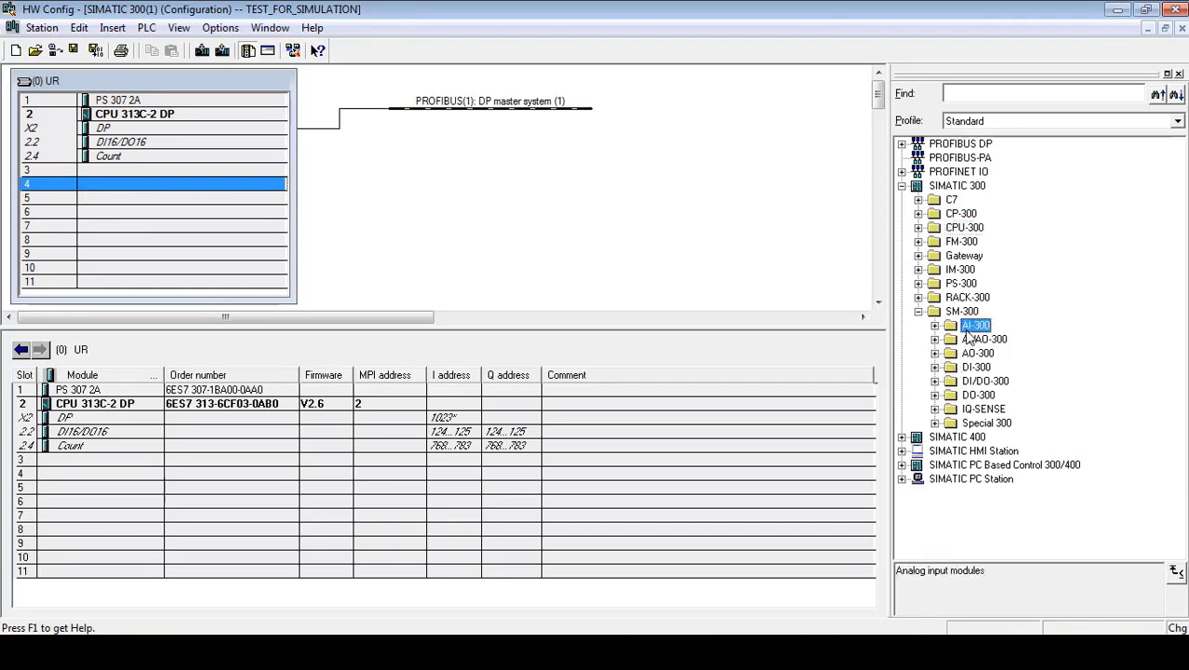
click(971, 340)
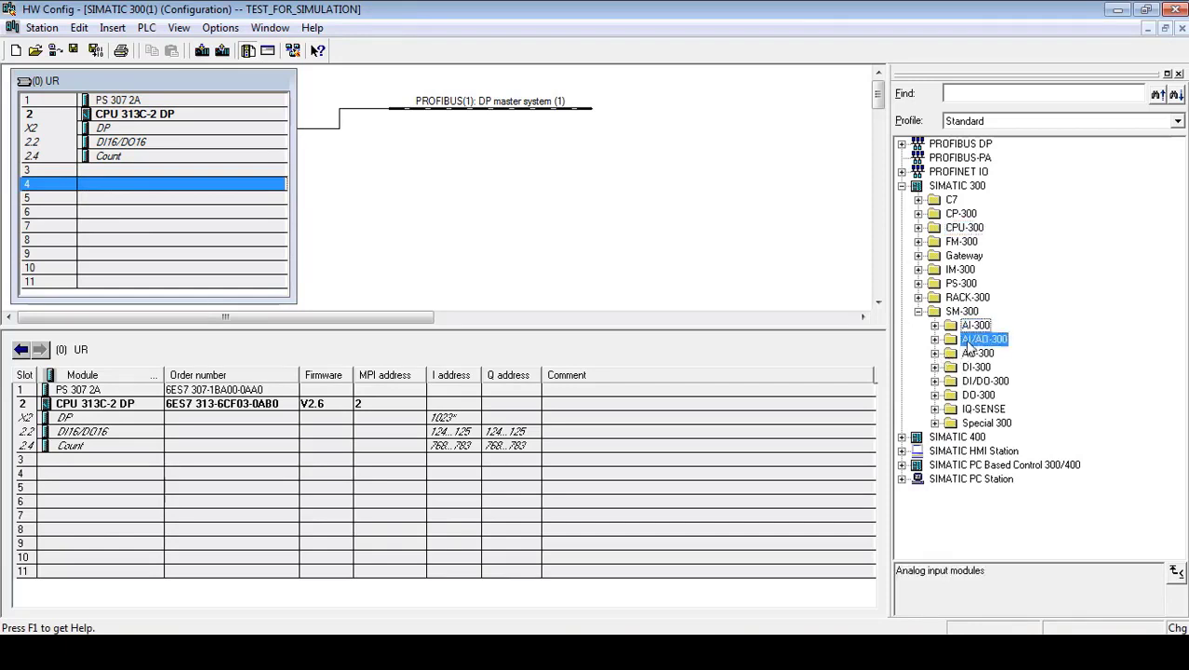
click(961, 358)
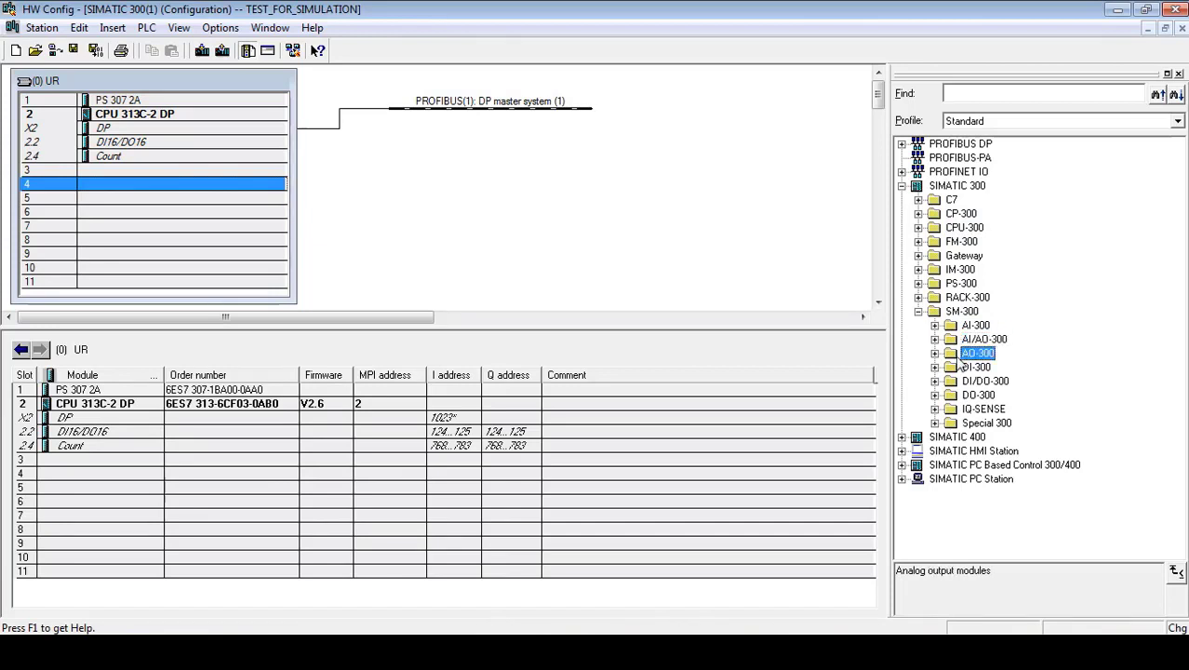
click(955, 369)
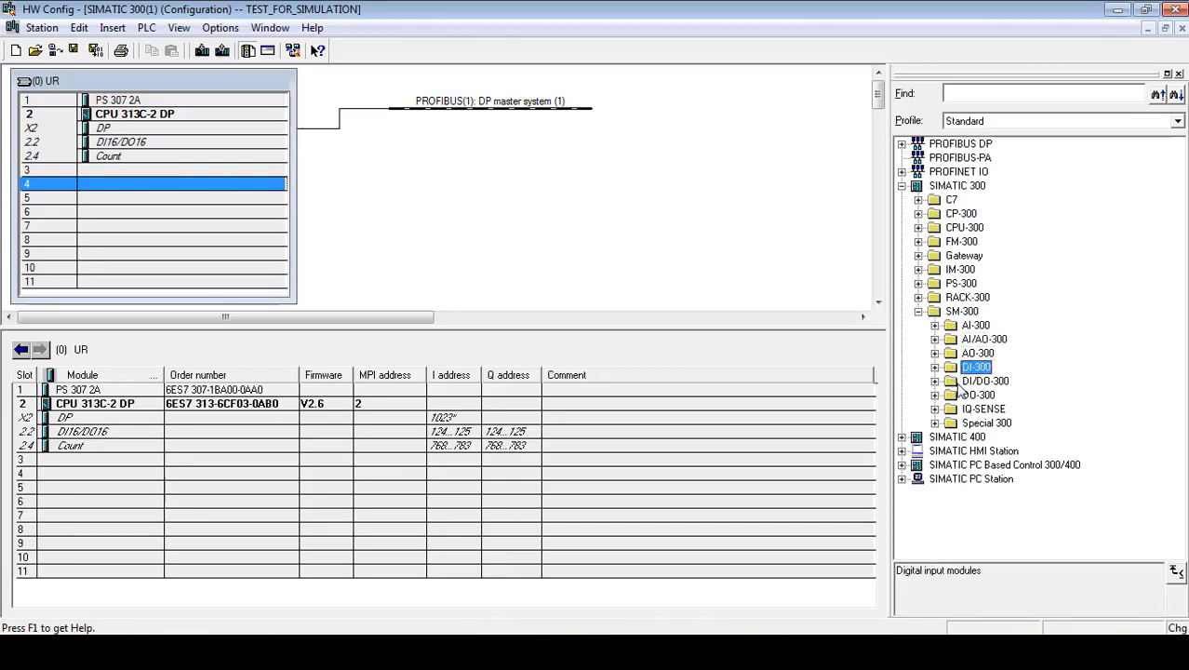
key(Down)
key(Down)
key(Down)
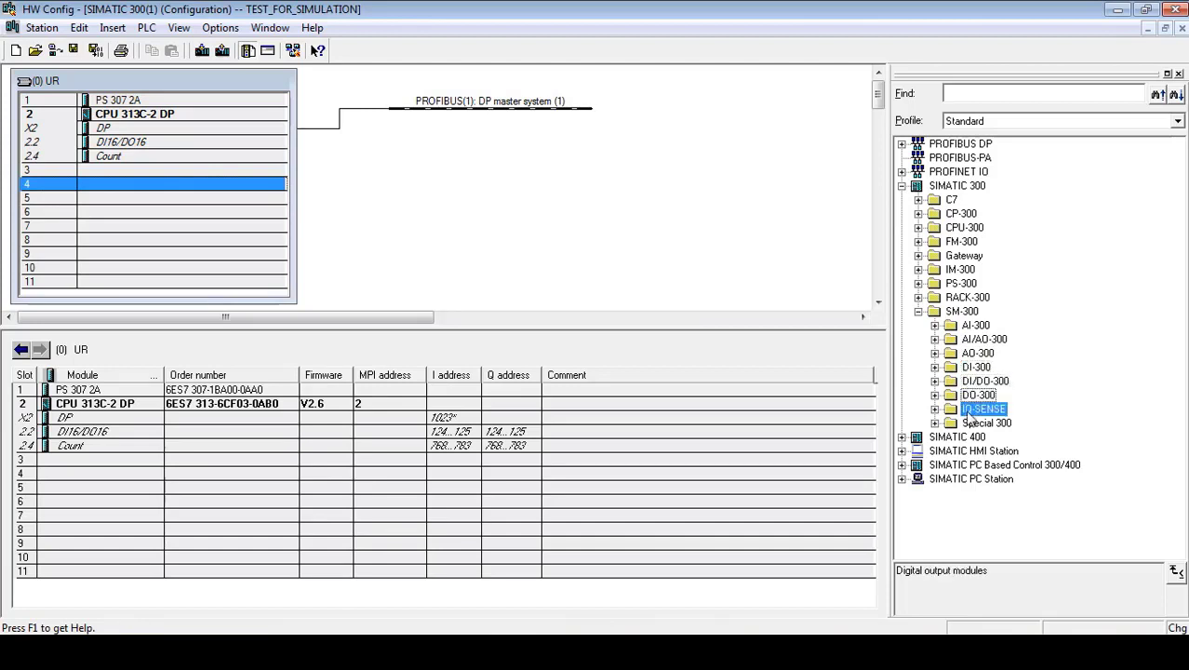
click(972, 396)
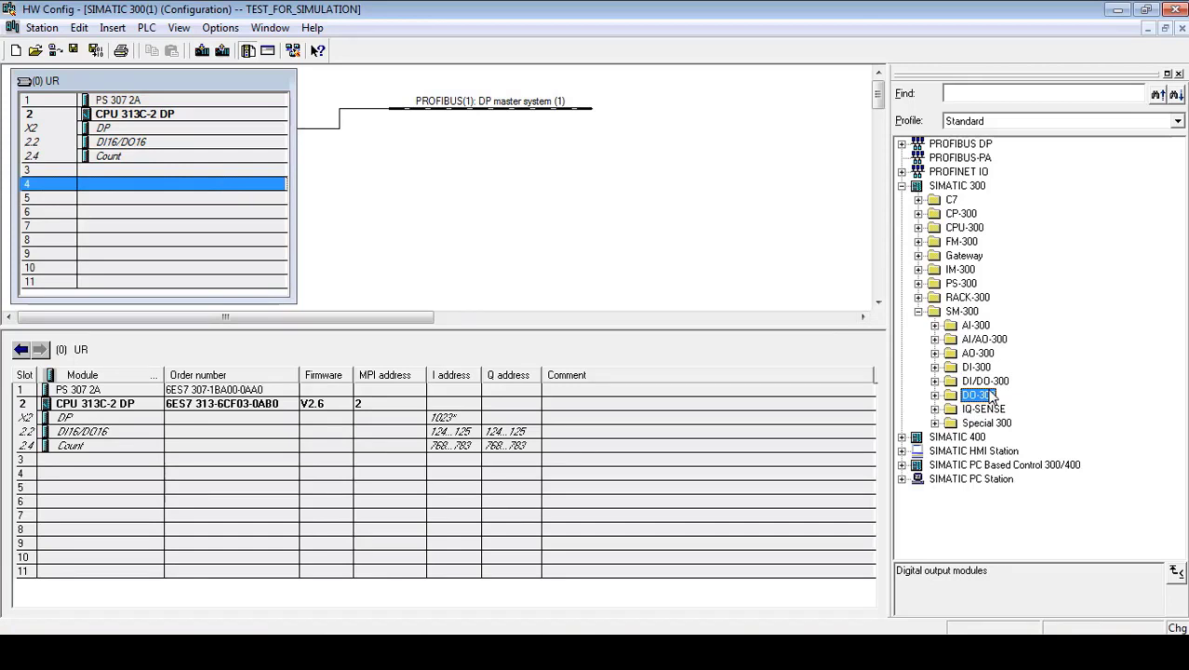
click(918, 311)
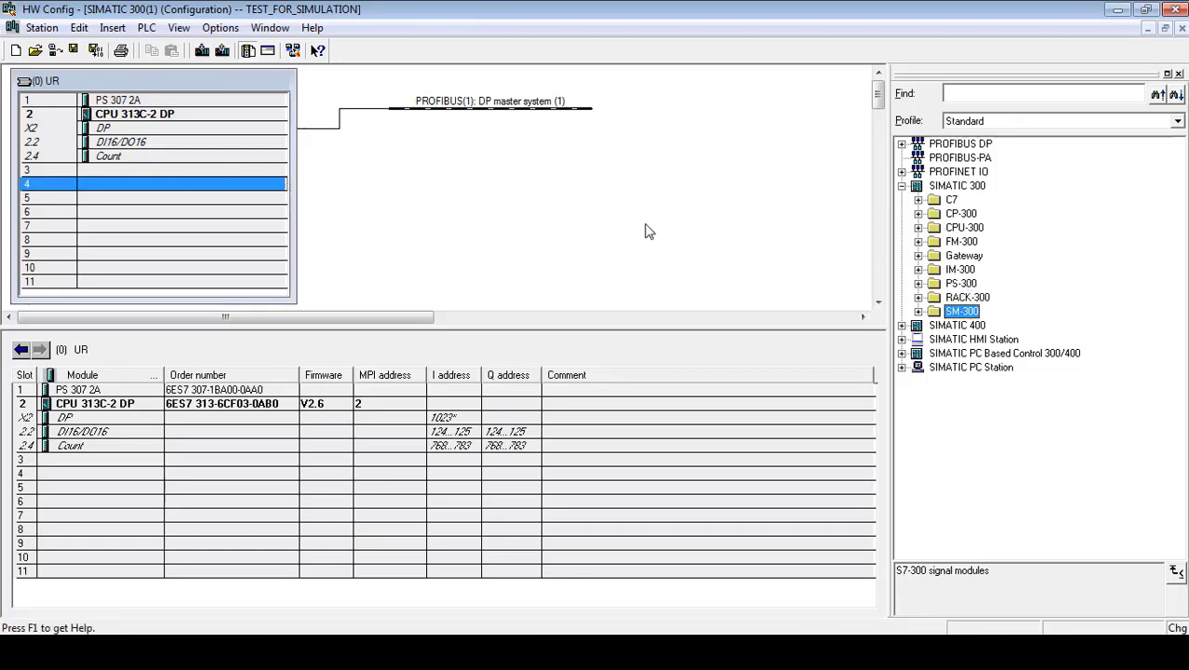
- Select the PROFIBUS(1) DP master system line, collapse the SIMATIC 300 catalog folder and expand PROFIBUS DP
click(454, 115)
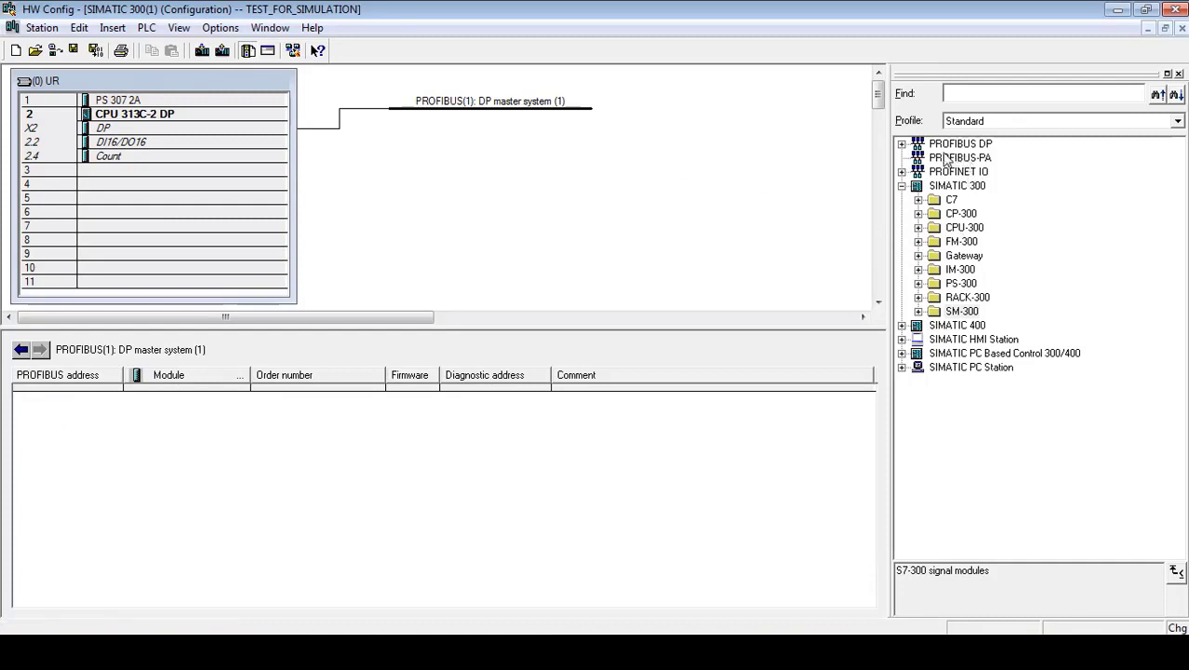
click(901, 145)
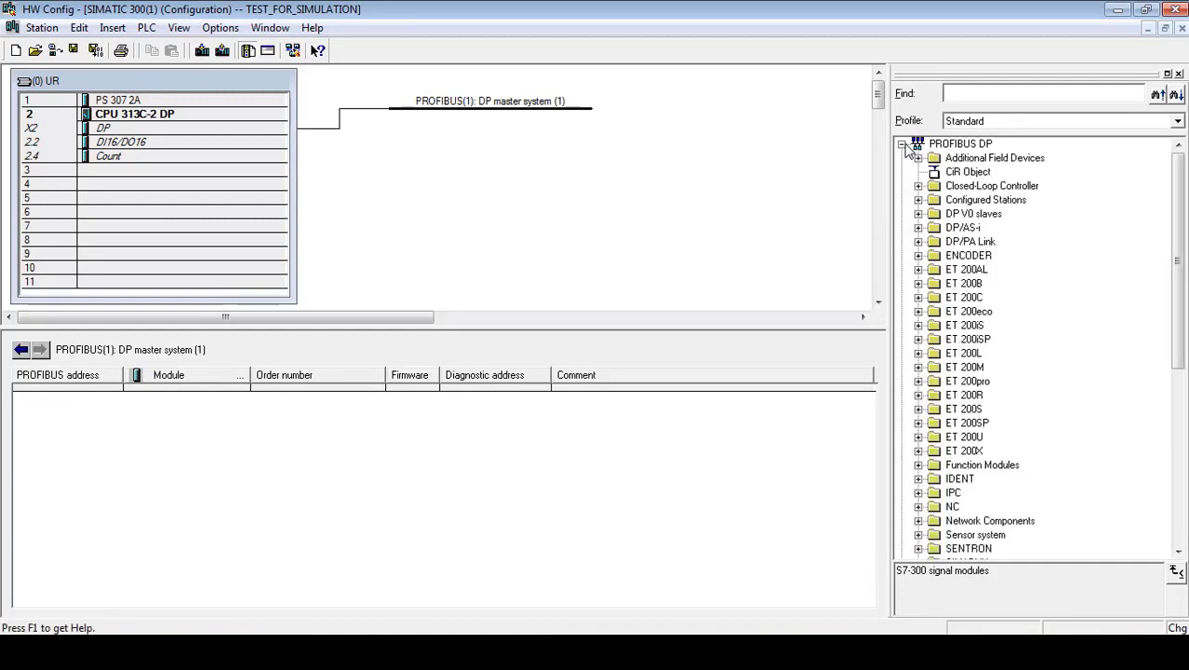
click(901, 144)
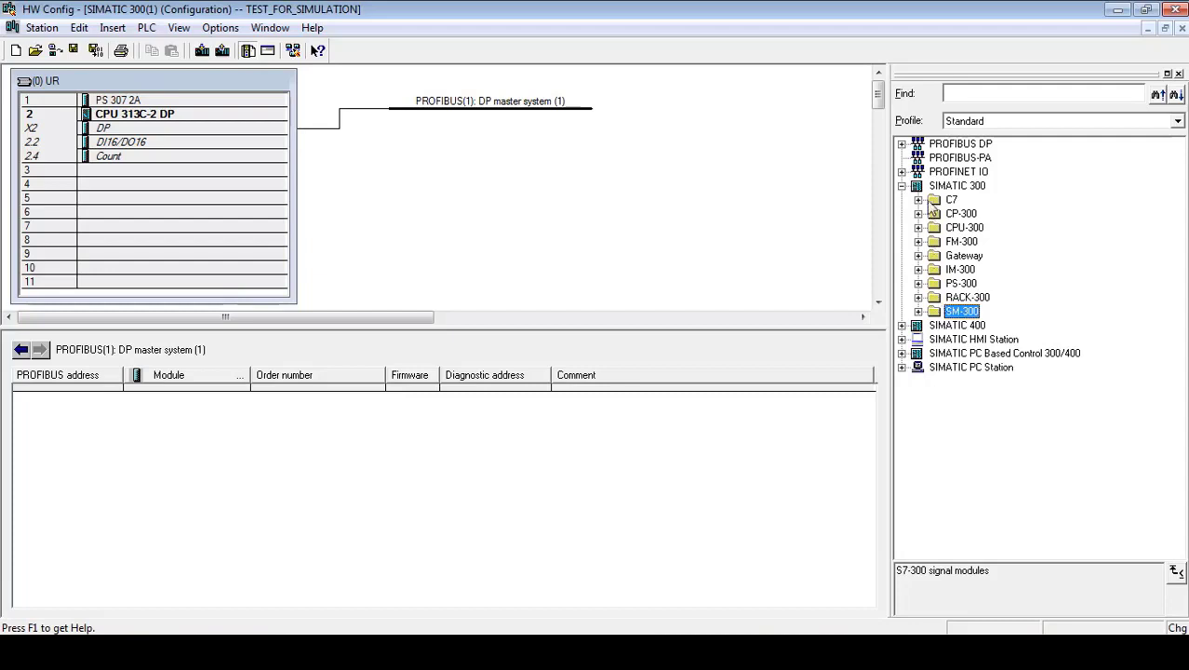
click(901, 186)
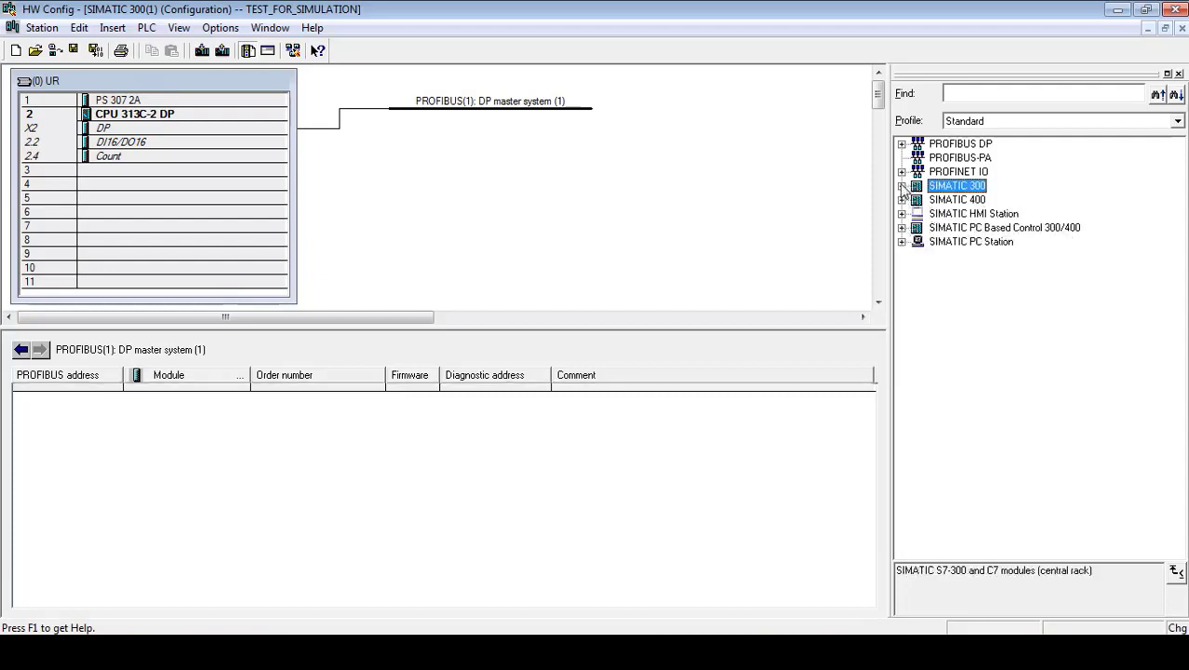
click(902, 144)
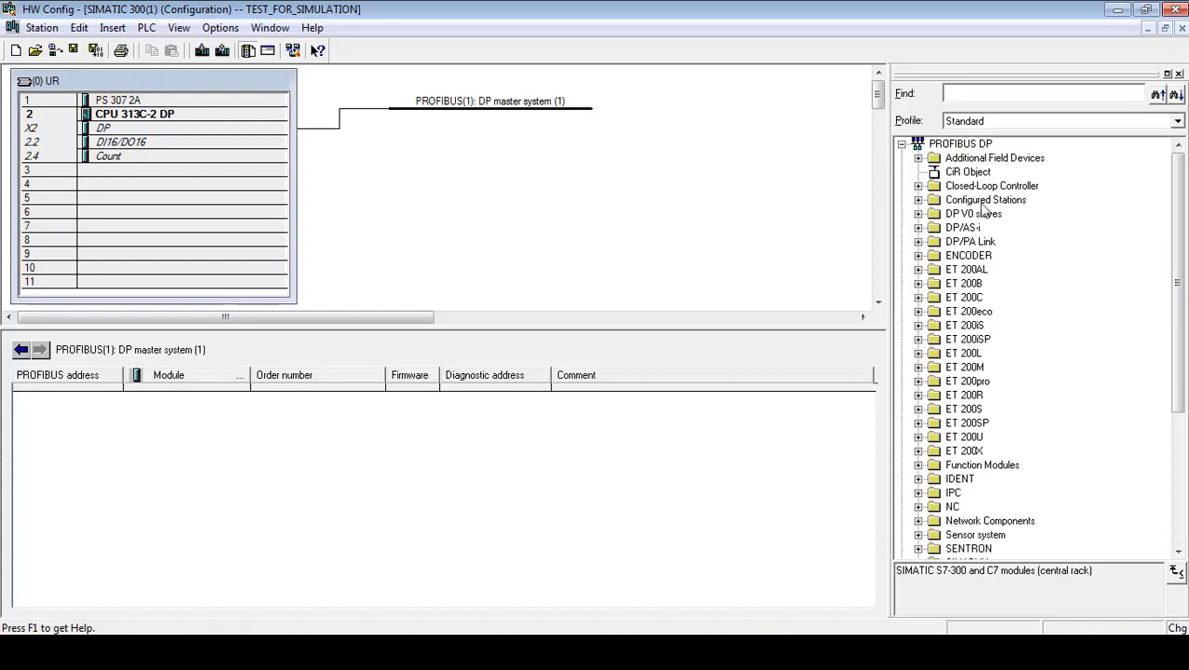
- Examine the PROFIBUS DP device families in the catalog, from DP V0 slaves through the ET 200 series to ET 200M
click(939, 219)
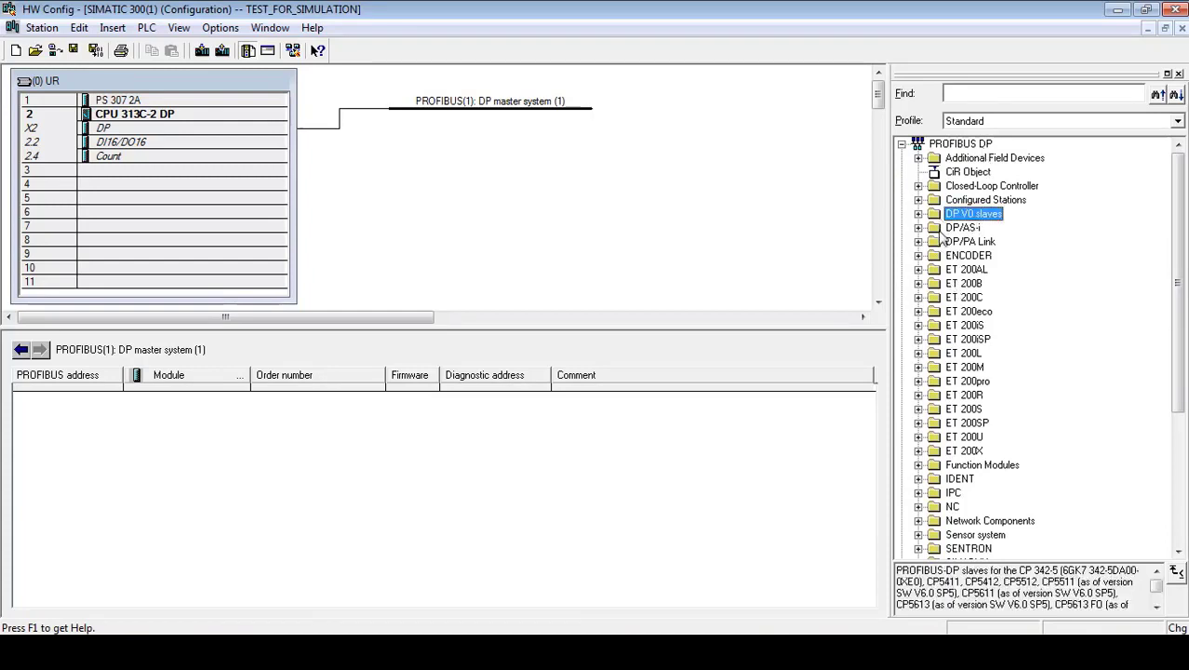
click(941, 231)
click(943, 258)
click(946, 270)
click(947, 285)
click(947, 298)
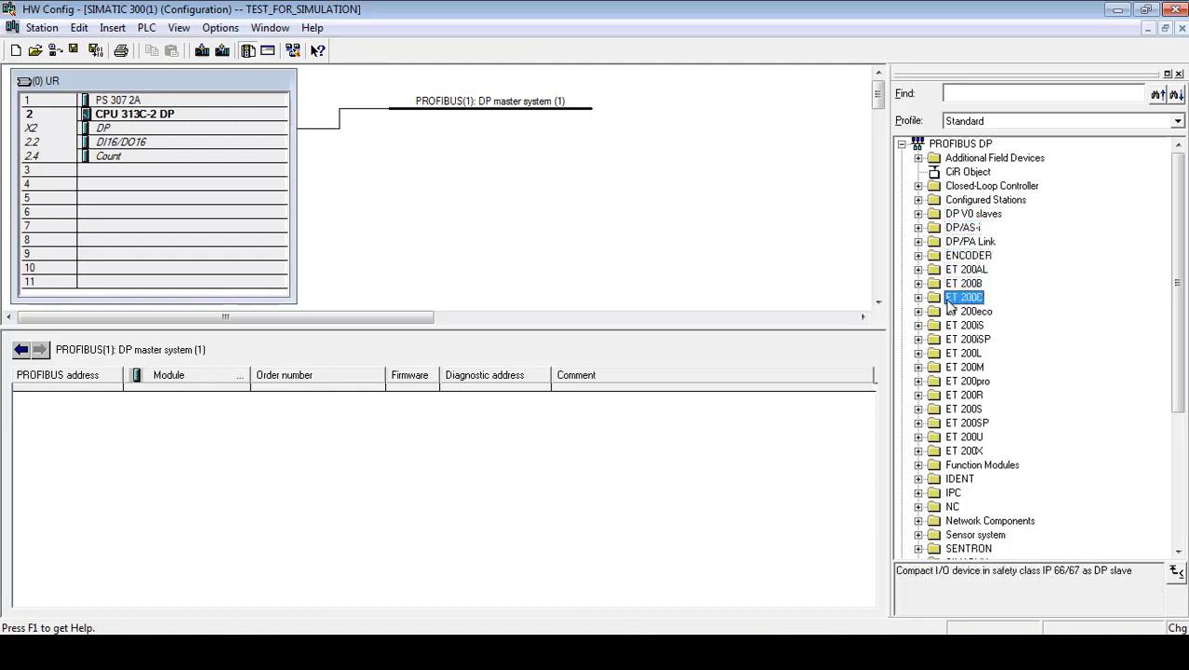
click(949, 312)
click(950, 326)
click(951, 341)
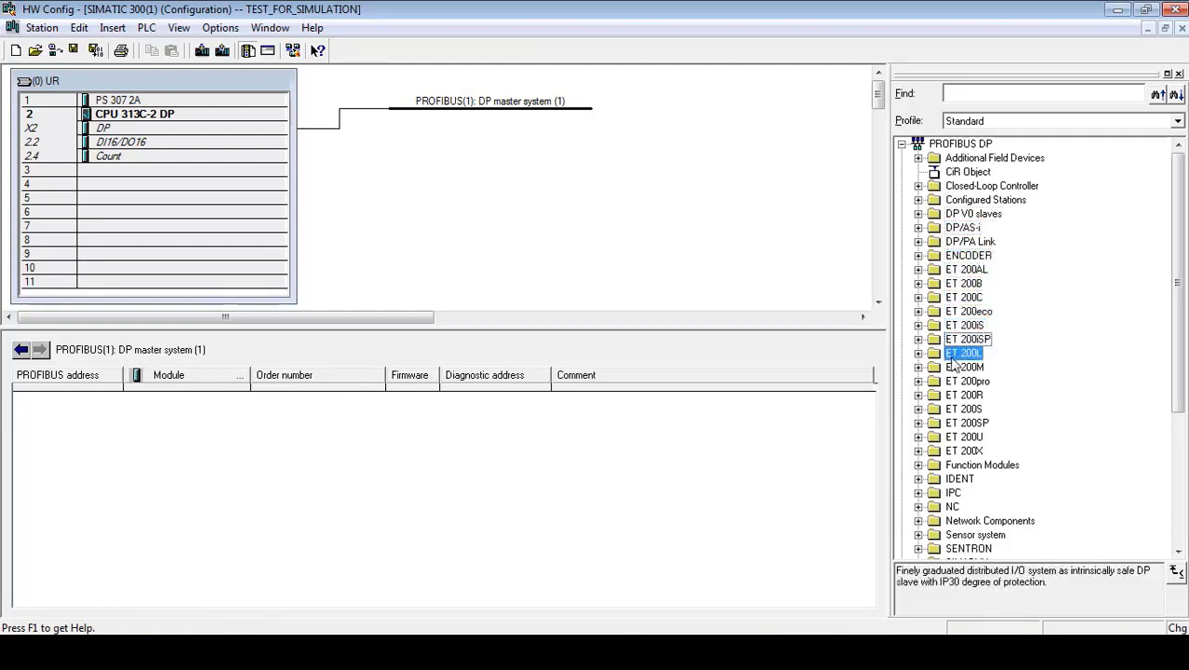
click(953, 354)
click(954, 368)
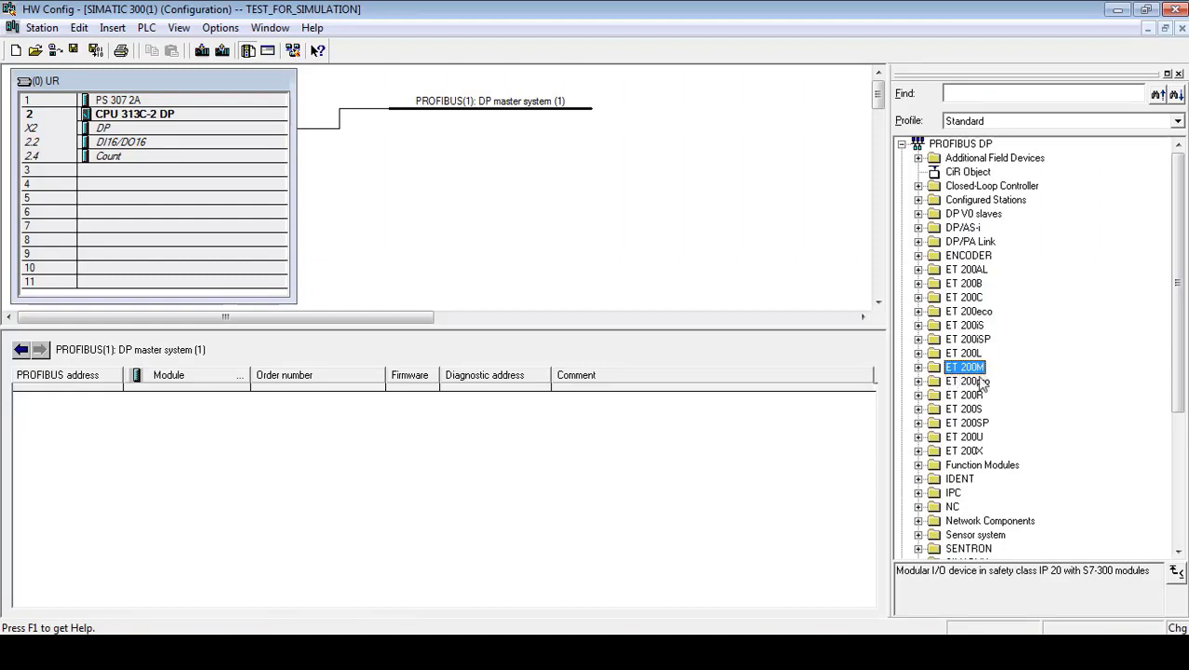
- Expand the ET 200M folder and compare the order numbers and descriptions of the IM 153-1 interface modules
click(918, 367)
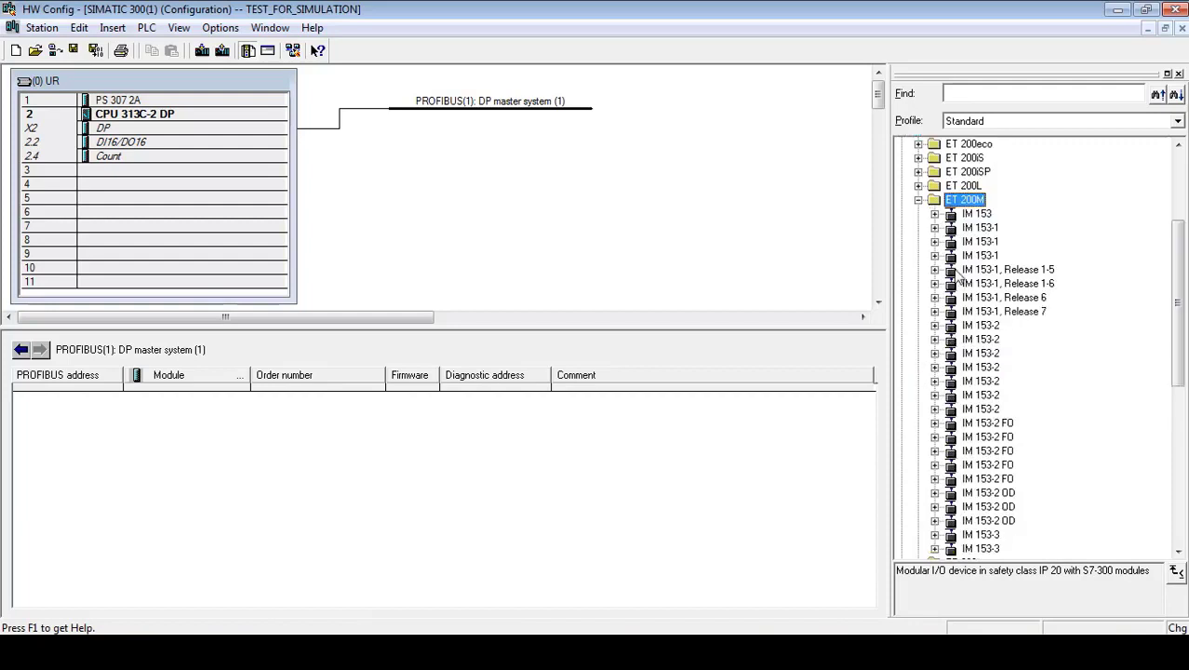
click(953, 215)
click(953, 228)
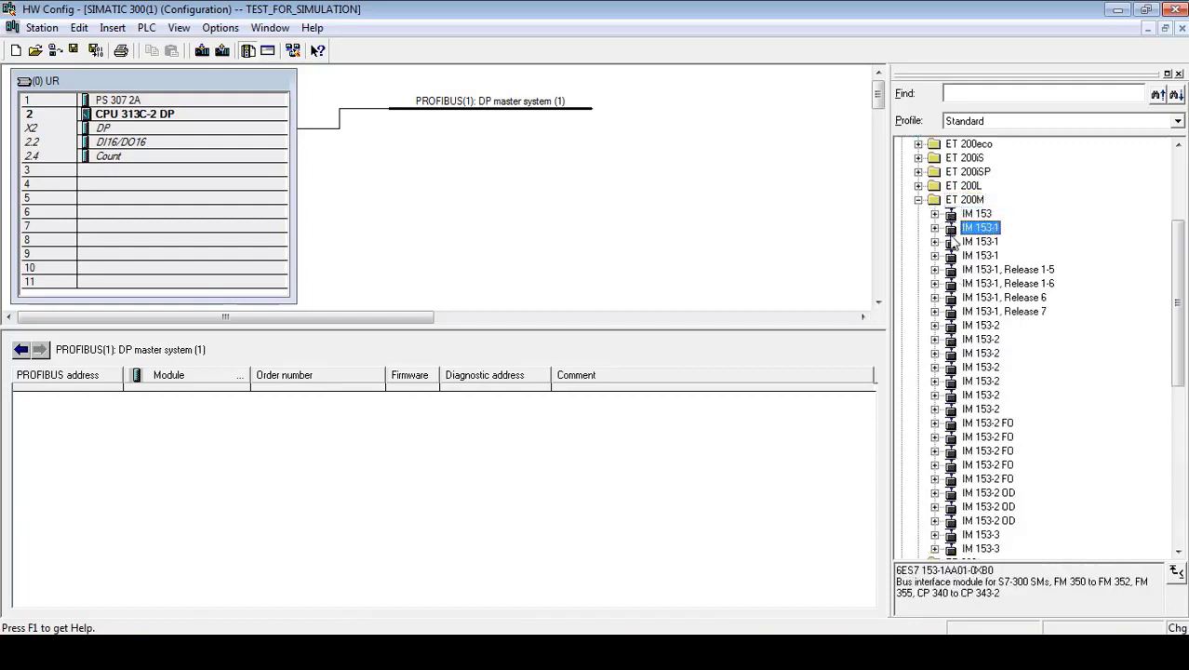
click(952, 241)
click(951, 256)
click(949, 243)
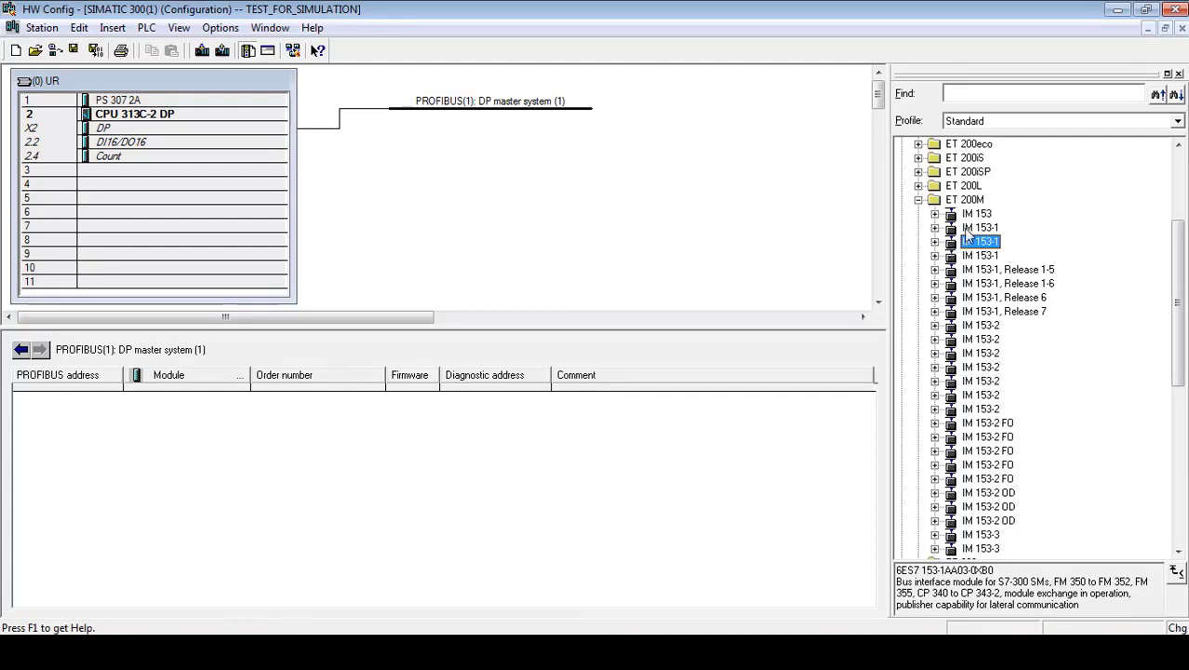
click(968, 228)
drag(1003, 567, 877, 571)
click(972, 242)
drag(1003, 569, 890, 569)
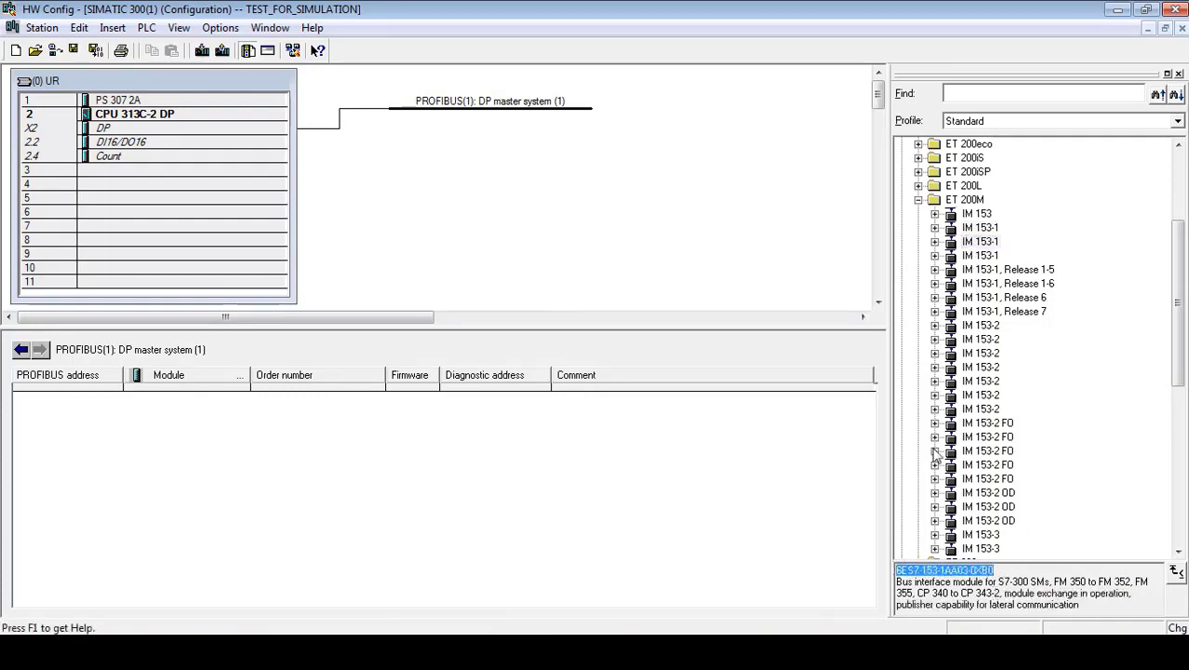
double_click(953, 245)
drag(586, 186, 510, 169)
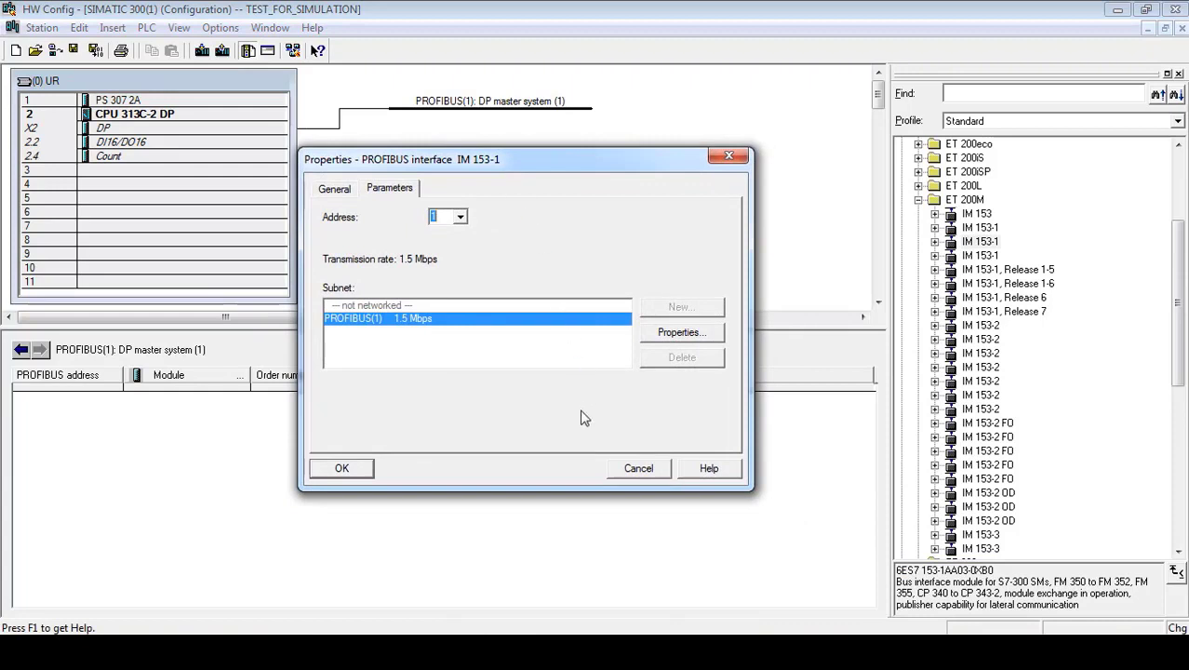
click(633, 468)
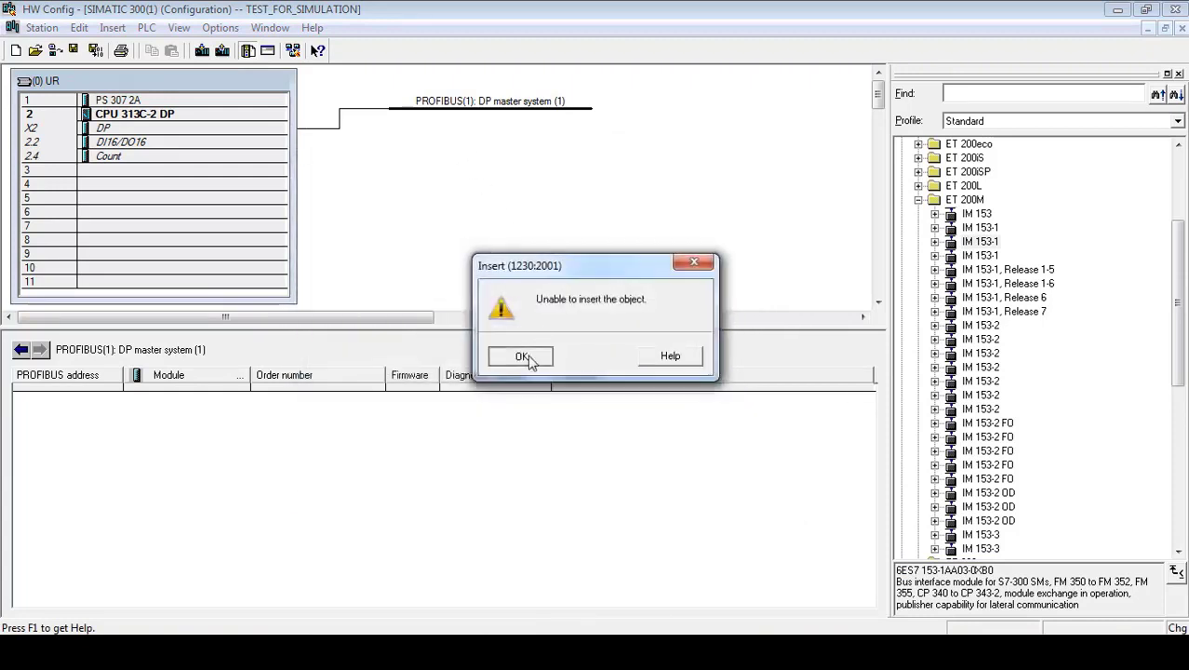
click(522, 354)
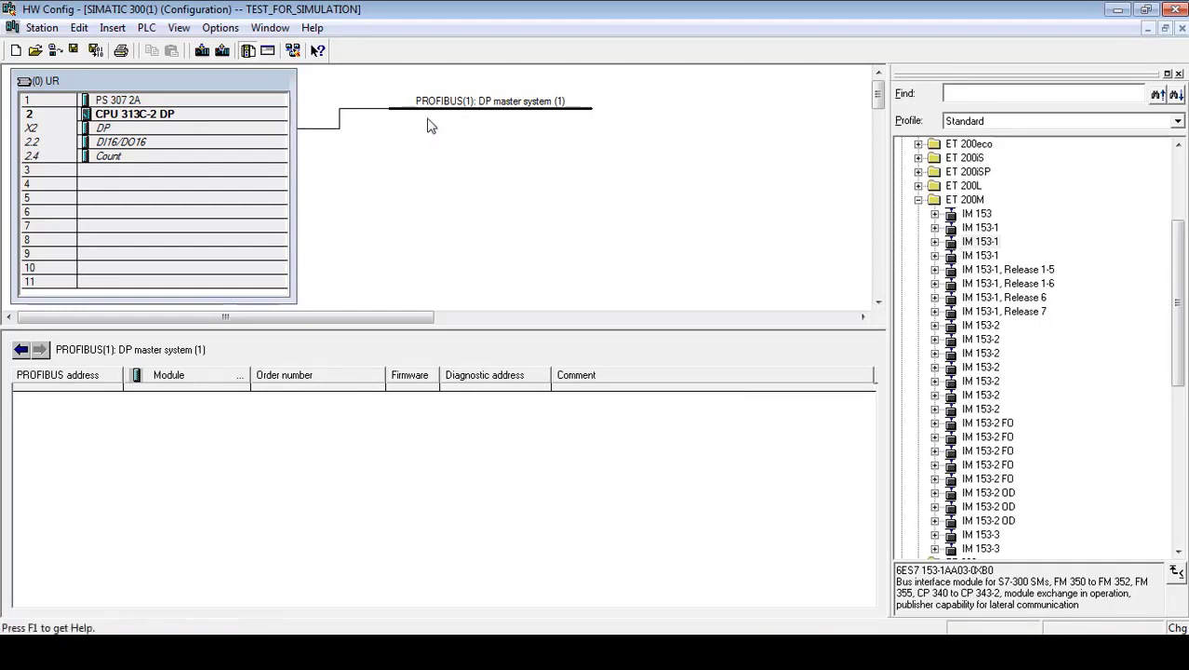
- Insert the IM 153-1 (6ES7 153-1AA03-0XB0) on the PROFIBUS(1) DP master system with address 3 and position it below the line
double_click(949, 251)
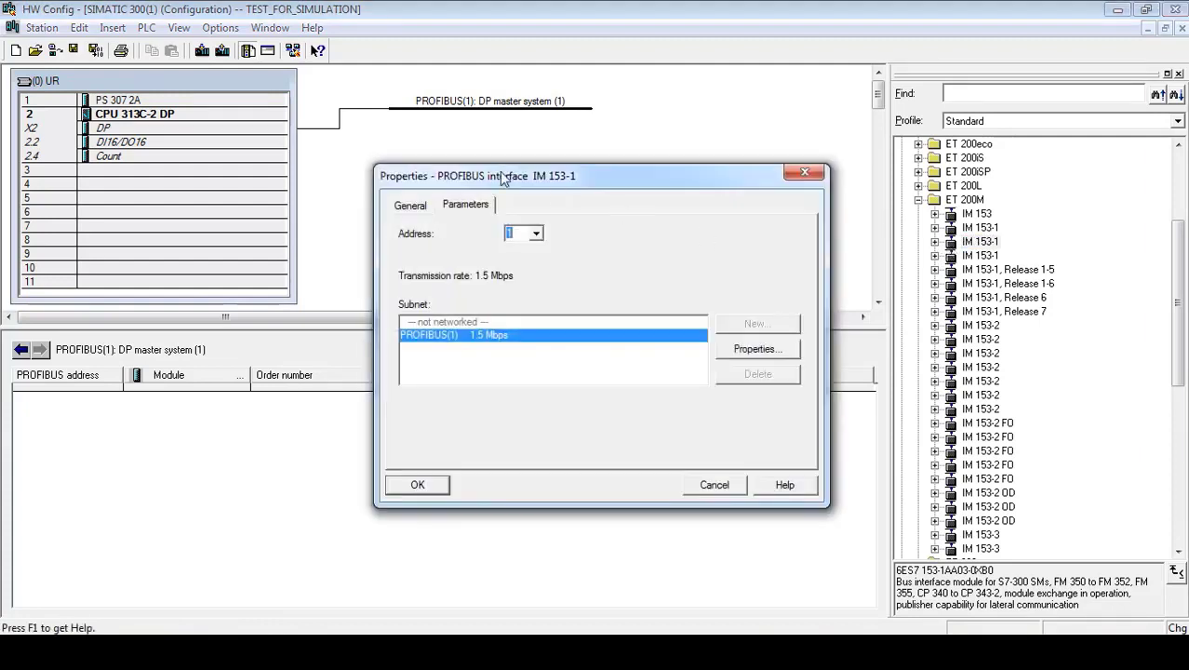
drag(505, 177, 426, 183)
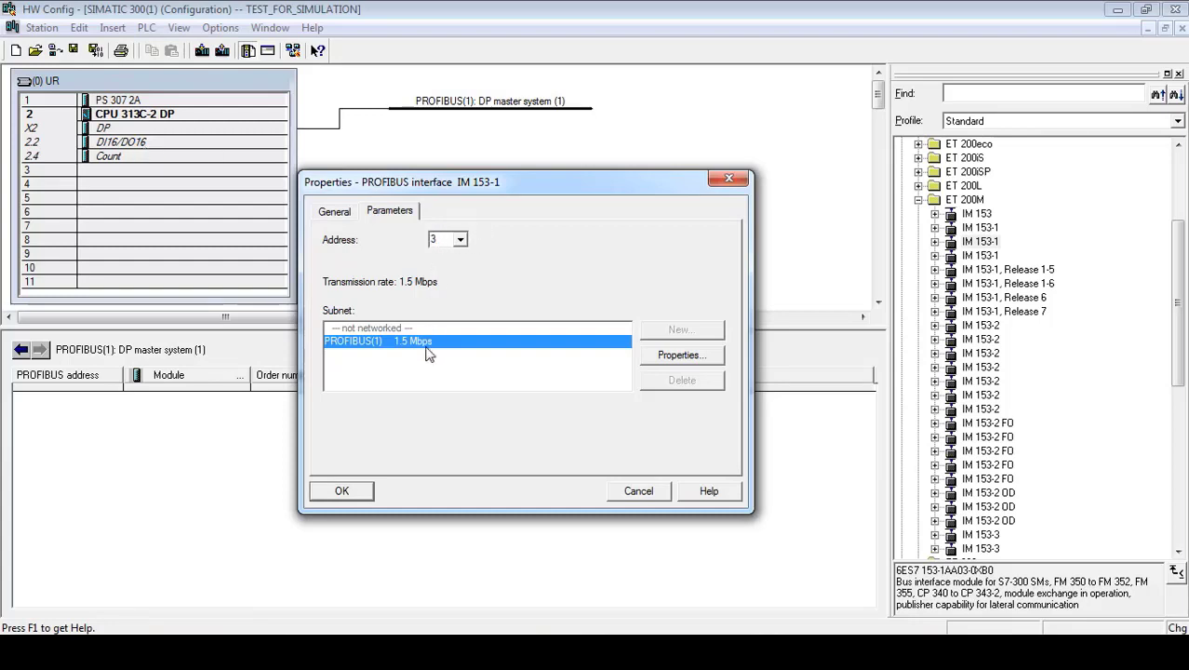
click(343, 492)
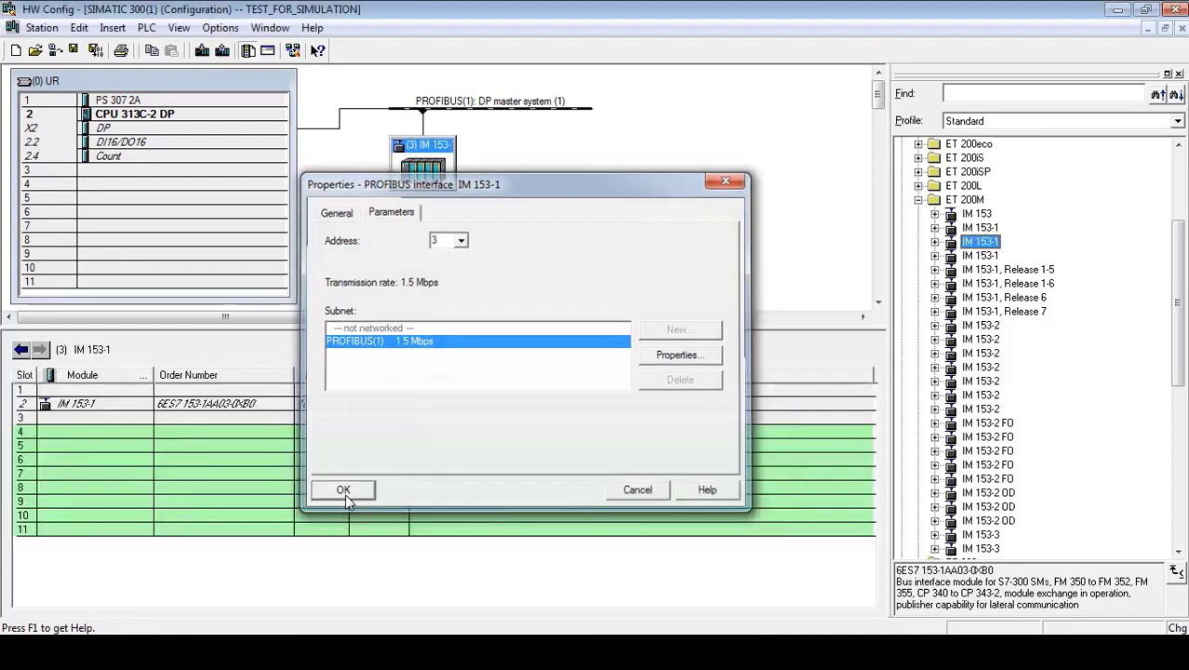
mouse_move(425, 194)
mouse_down()
mouse_move(441, 216)
mouse_move(420, 198)
mouse_up()
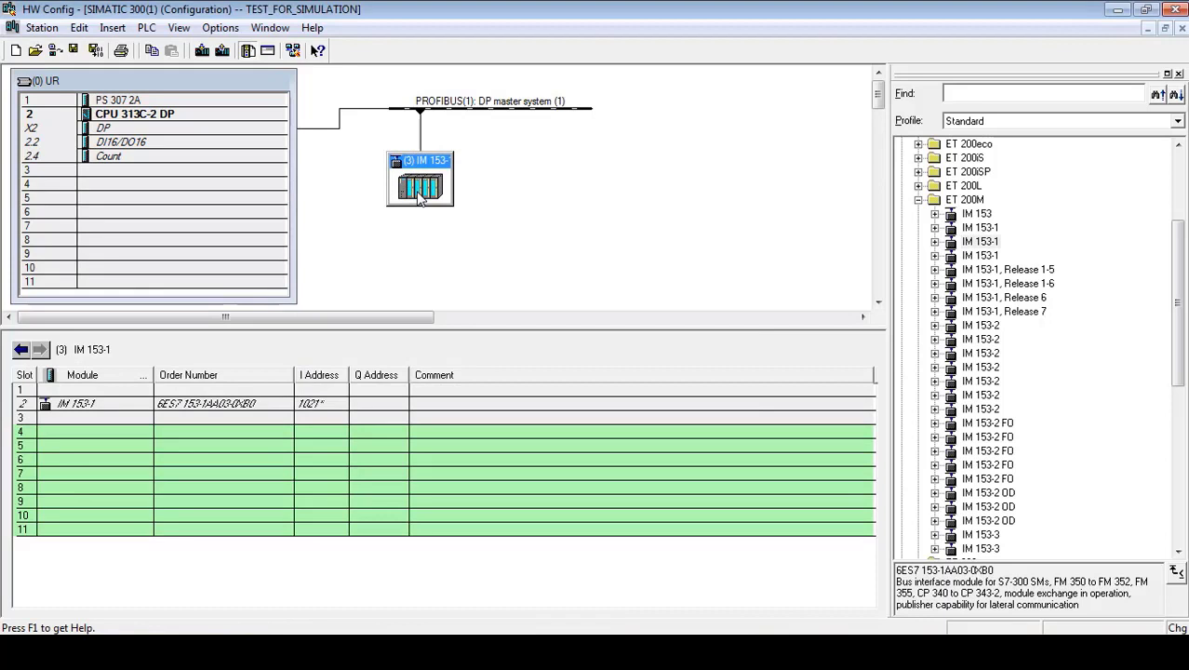
- Examine the range of free module slots 4 to 11 in the IM 153-1 station's slot table
click(71, 433)
click(58, 530)
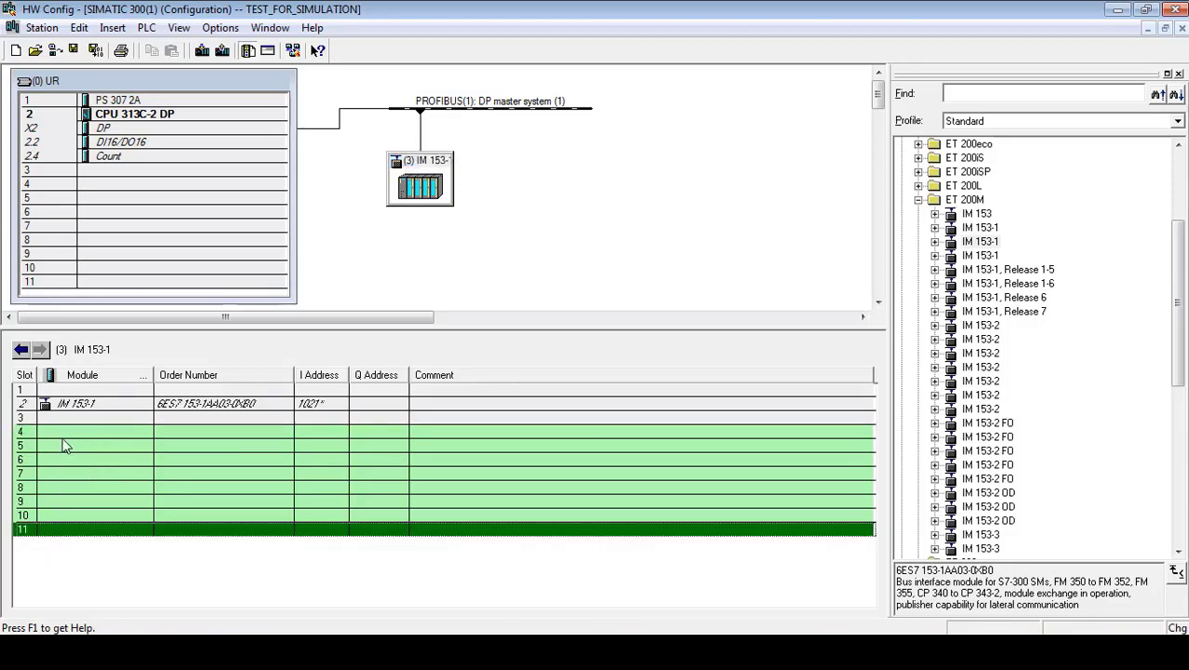
click(65, 434)
click(67, 529)
- Insert the SM 323 DI16/DO16x24V/0.5A module from DI/DO-300 into slot 4 of the IM 153-1 and check its input and output addresses
click(63, 434)
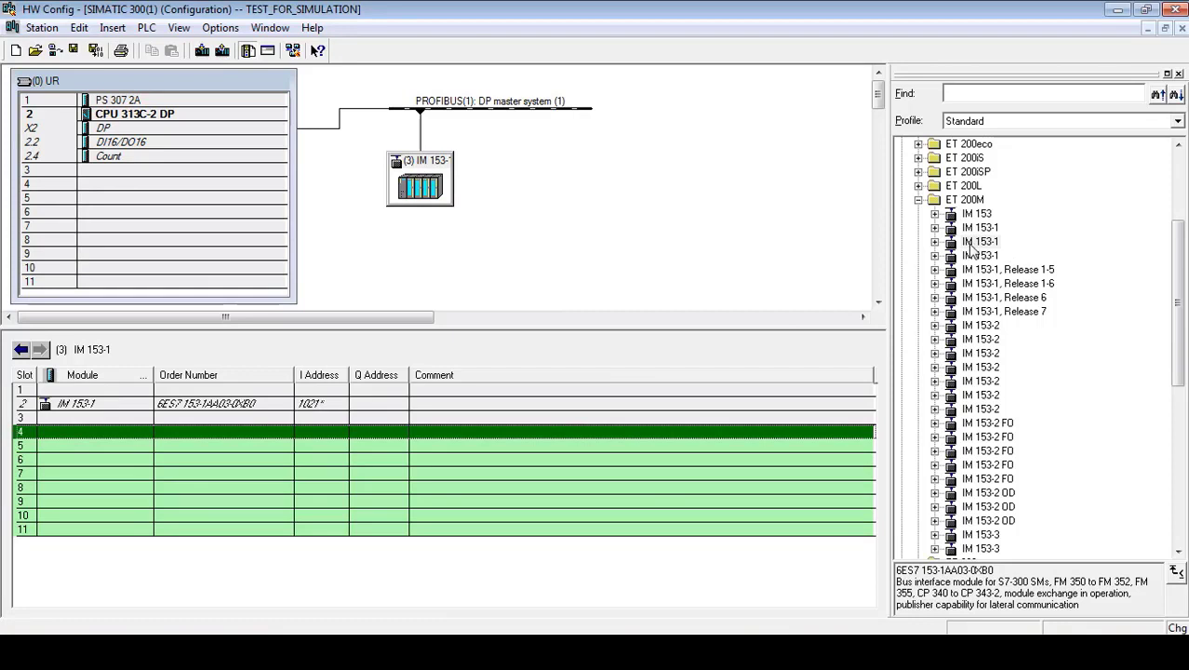
click(935, 242)
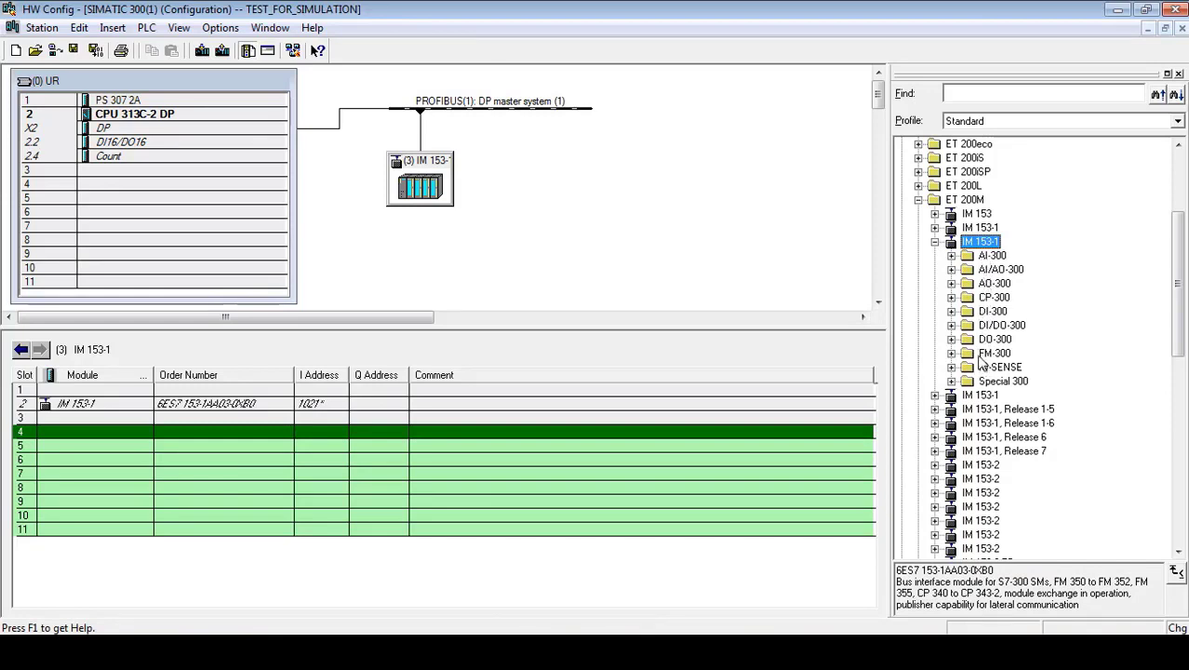
click(952, 326)
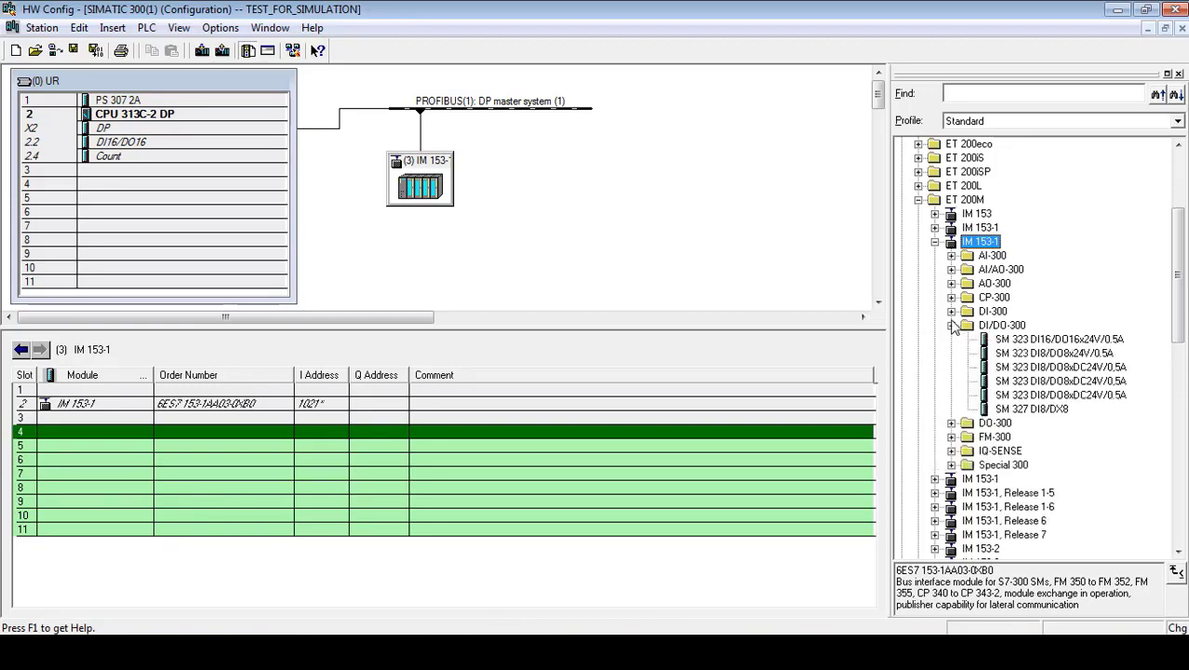
click(1046, 340)
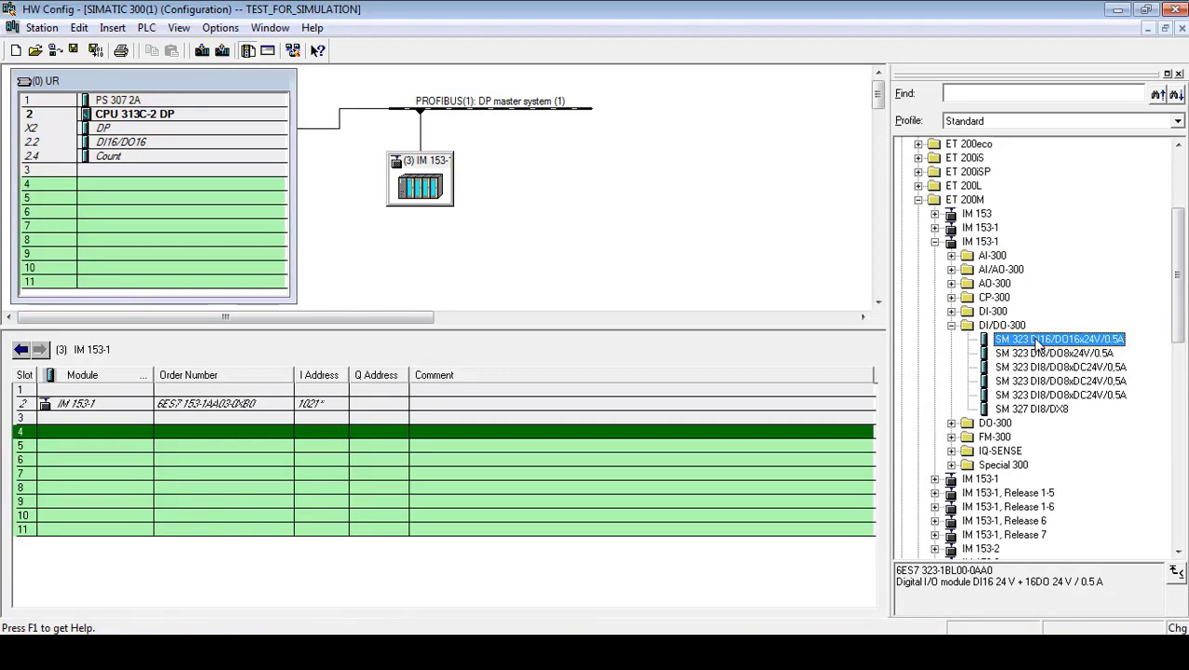
double_click(1037, 341)
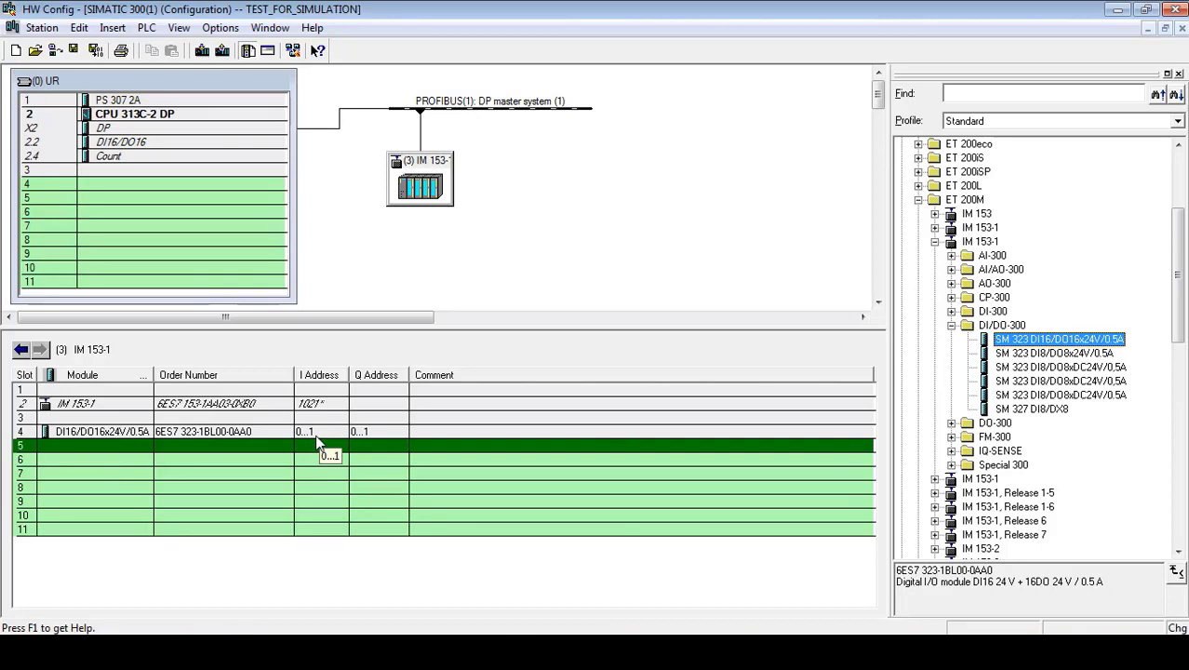
click(368, 431)
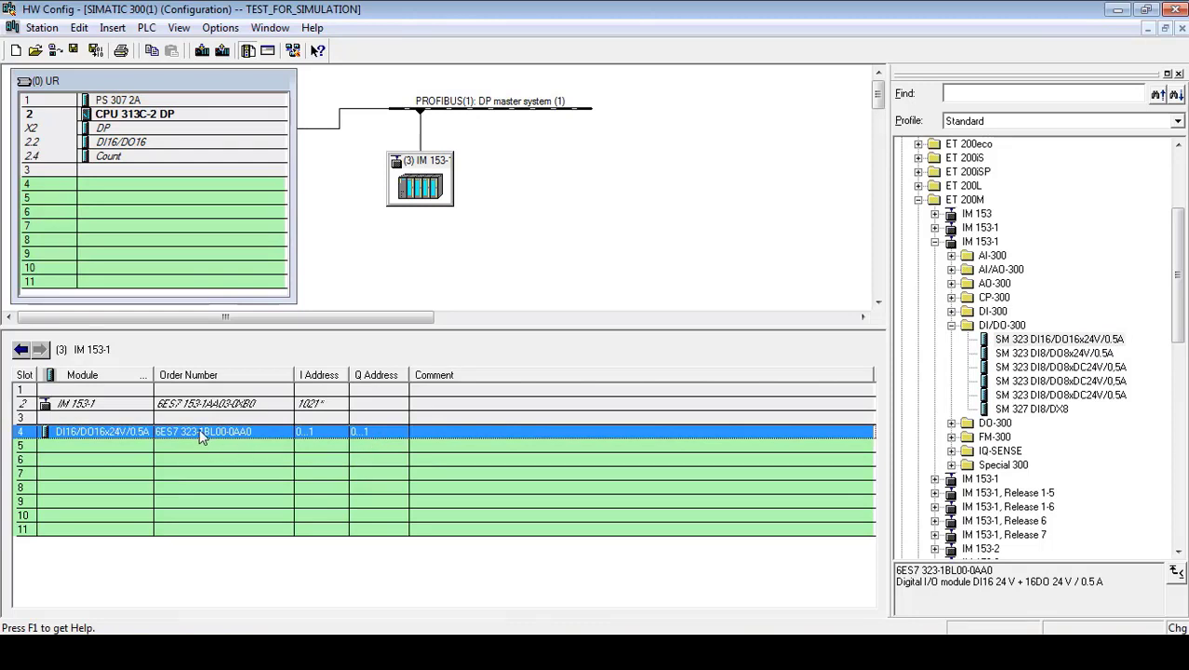
click(188, 452)
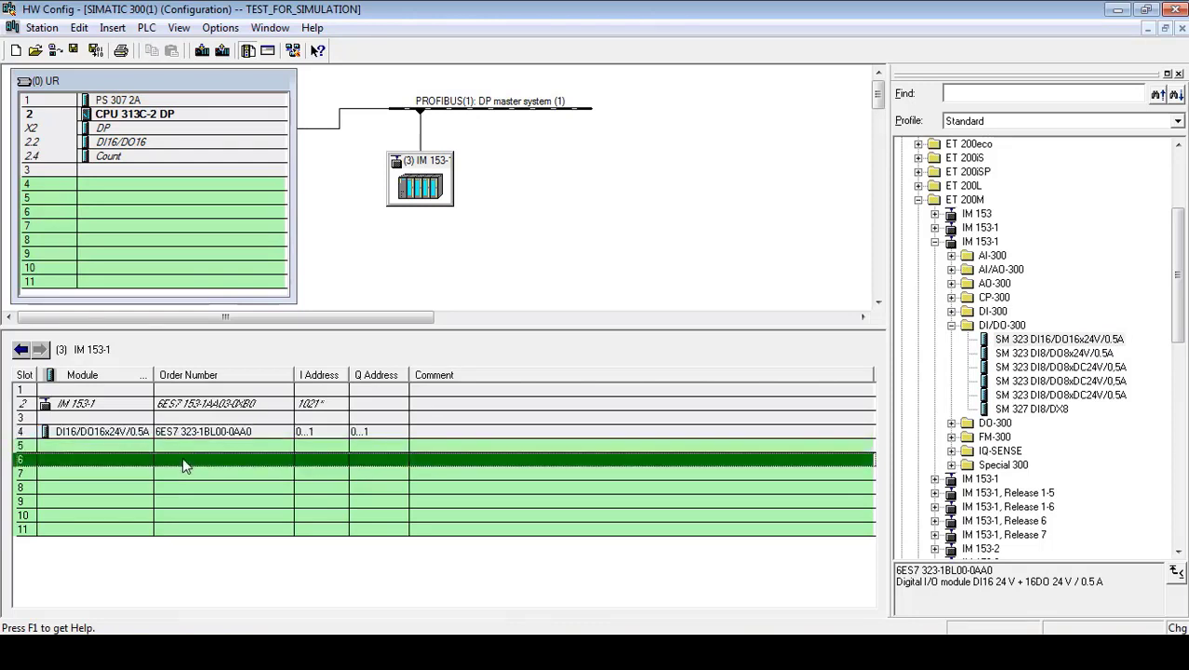